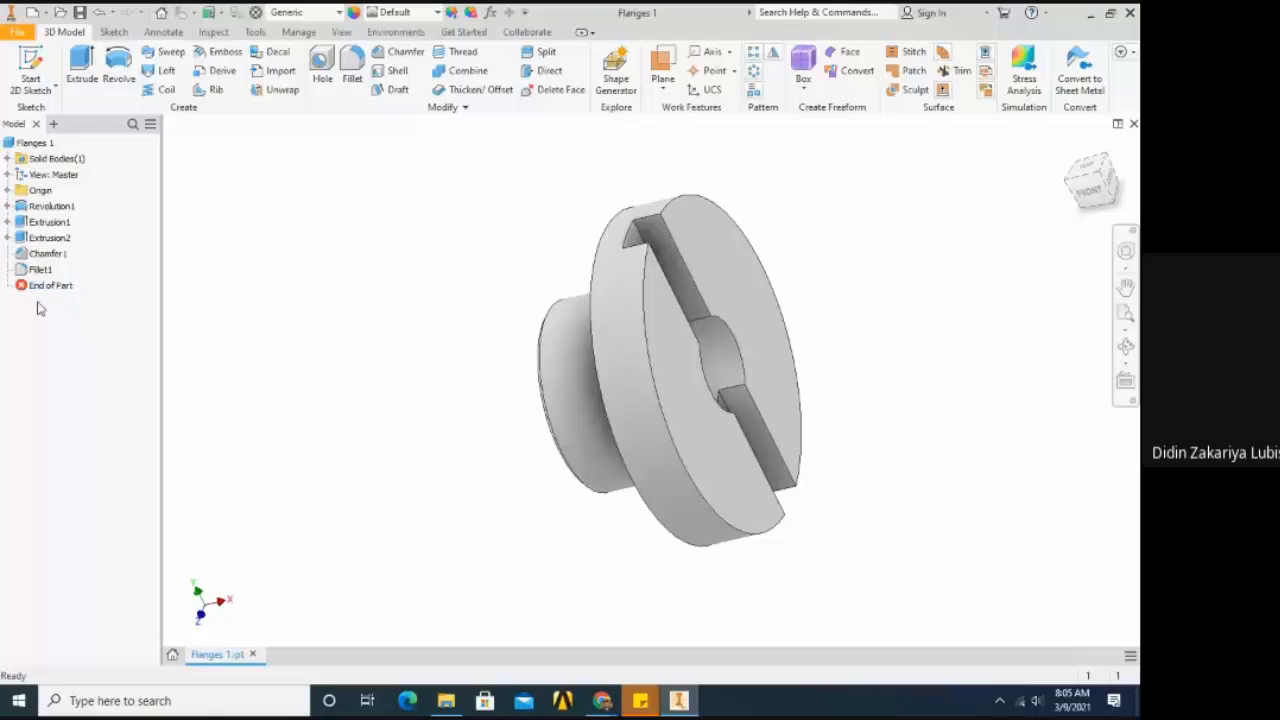
Roll the flange's feature history back to just after Revolution1 and inspect the revolved base body from both sides
{"action": "left_click", "coordinate": [40, 287]}
{"action": "mouse_move", "coordinate": [42, 293]}
{"action": "left_mouse_down"}
{"action": "mouse_move", "coordinate": [46, 218]}
{"action": "mouse_move", "coordinate": [63, 226]}
{"action": "mouse_move", "coordinate": [60, 311]}
{"action": "left_mouse_up"}
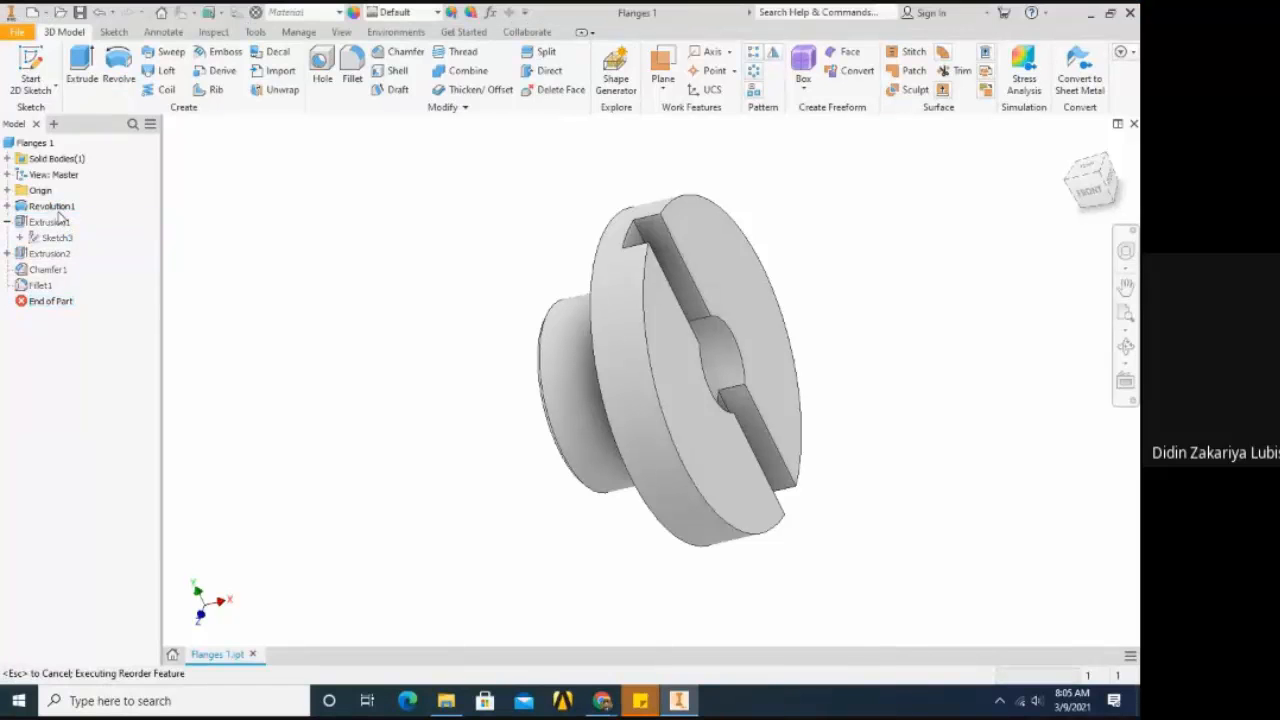
{"action": "left_click", "coordinate": [60, 207]}
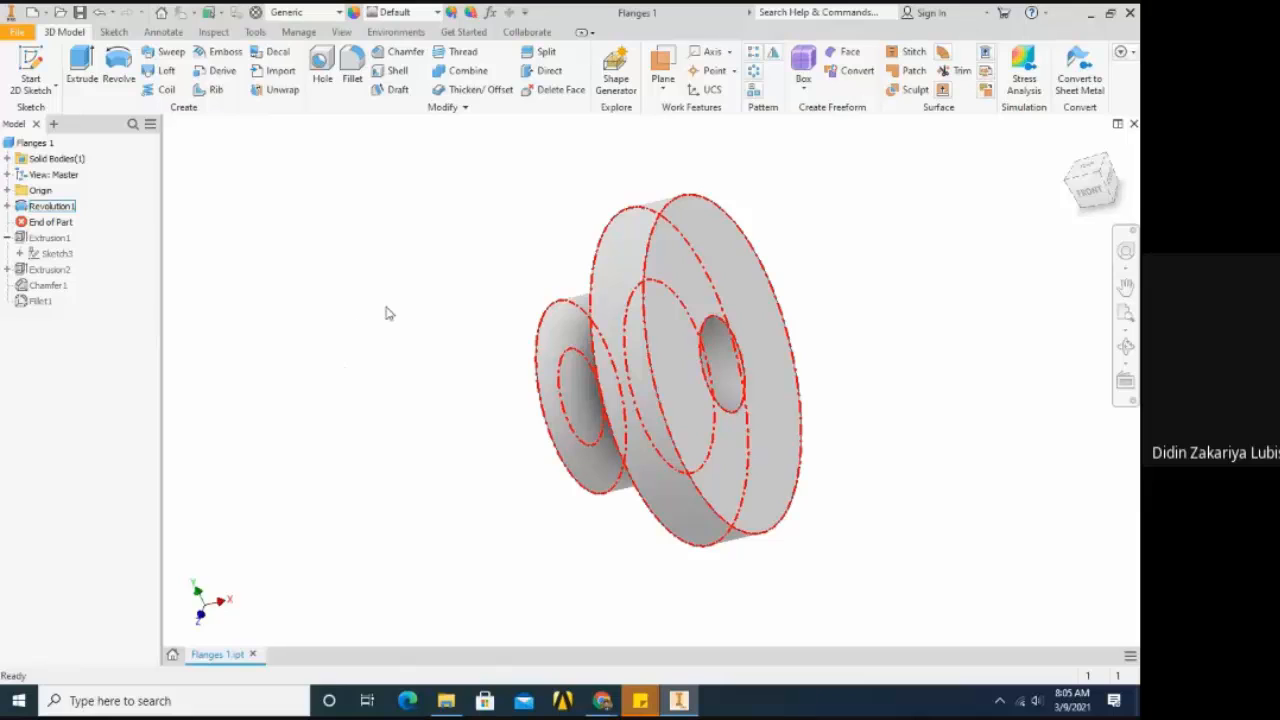
{"action": "left_click", "coordinate": [838, 410]}
{"action": "key", "text": "F4"}
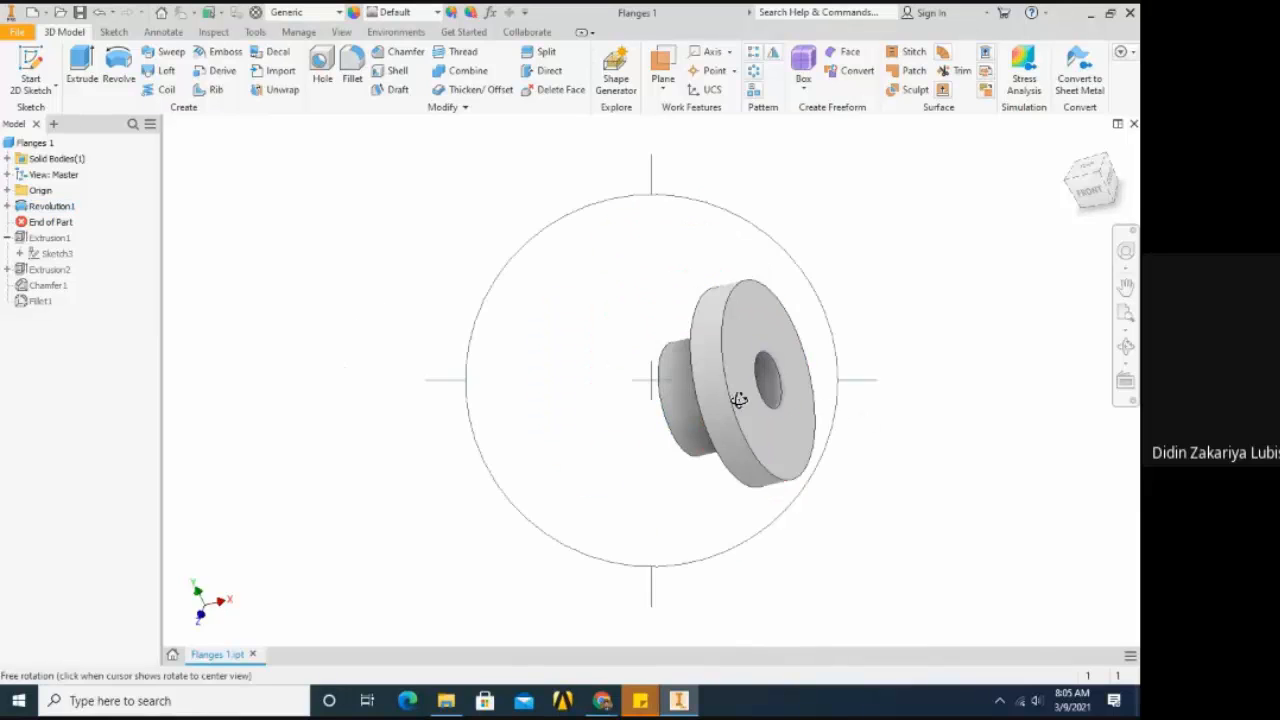
{"action": "left_click_drag", "start_coordinate": [737, 397], "coordinate": [820, 369]}
{"action": "left_click_drag", "start_coordinate": [716, 420], "coordinate": [758, 421]}
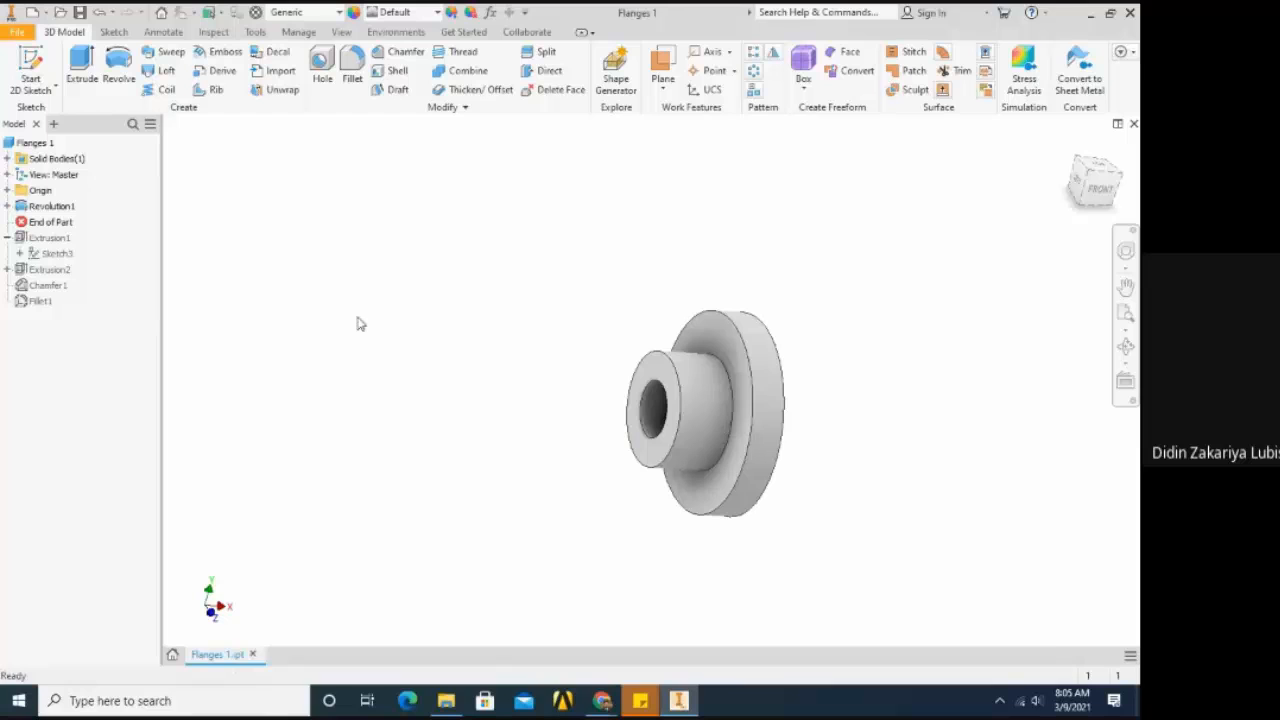
Roll the feature history forward past Extrusion1 and Extrusion2 one at a time, inspecting the flange's slot and the bore's keyway
{"action": "left_click", "coordinate": [46, 225]}
{"action": "mouse_move", "coordinate": [46, 230]}
{"action": "left_mouse_down"}
{"action": "mouse_move", "coordinate": [44, 270]}
{"action": "mouse_move", "coordinate": [24, 224]}
{"action": "mouse_move", "coordinate": [31, 260]}
{"action": "mouse_move", "coordinate": [91, 271]}
{"action": "mouse_move", "coordinate": [100, 260]}
{"action": "mouse_move", "coordinate": [87, 273]}
{"action": "mouse_move", "coordinate": [58, 258]}
{"action": "mouse_move", "coordinate": [36, 270]}
{"action": "mouse_move", "coordinate": [34, 243]}
{"action": "mouse_move", "coordinate": [77, 251]}
{"action": "mouse_move", "coordinate": [81, 265]}
{"action": "left_mouse_up"}
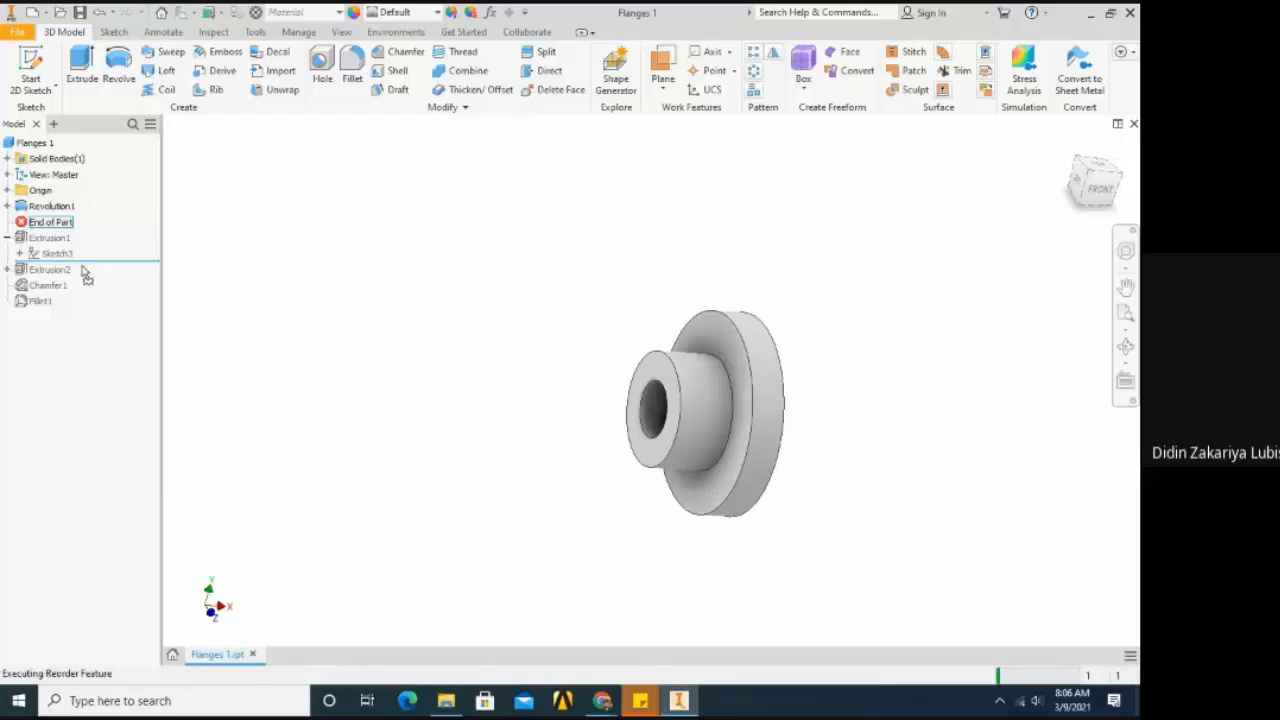
{"action": "middle_click_drag", "start_coordinate": [651, 409], "coordinate": [463, 409], "text": "shift"}
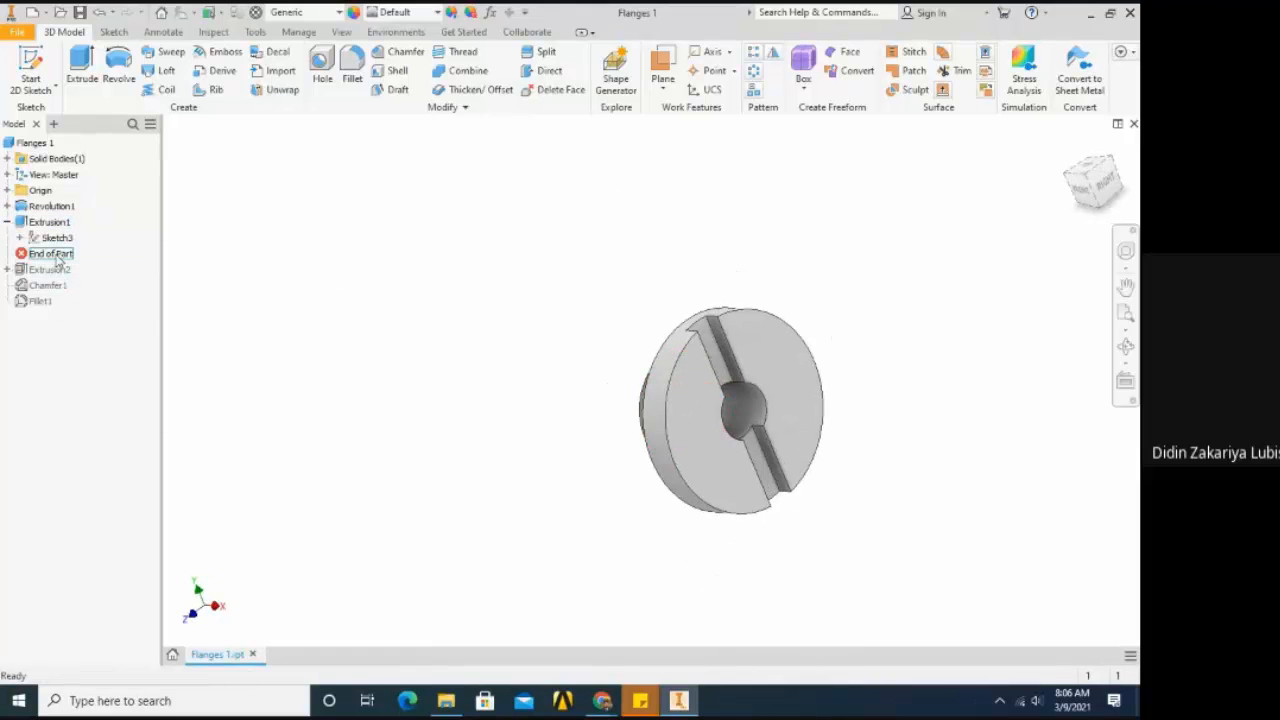
{"action": "left_click_drag", "start_coordinate": [58, 258], "coordinate": [54, 280]}
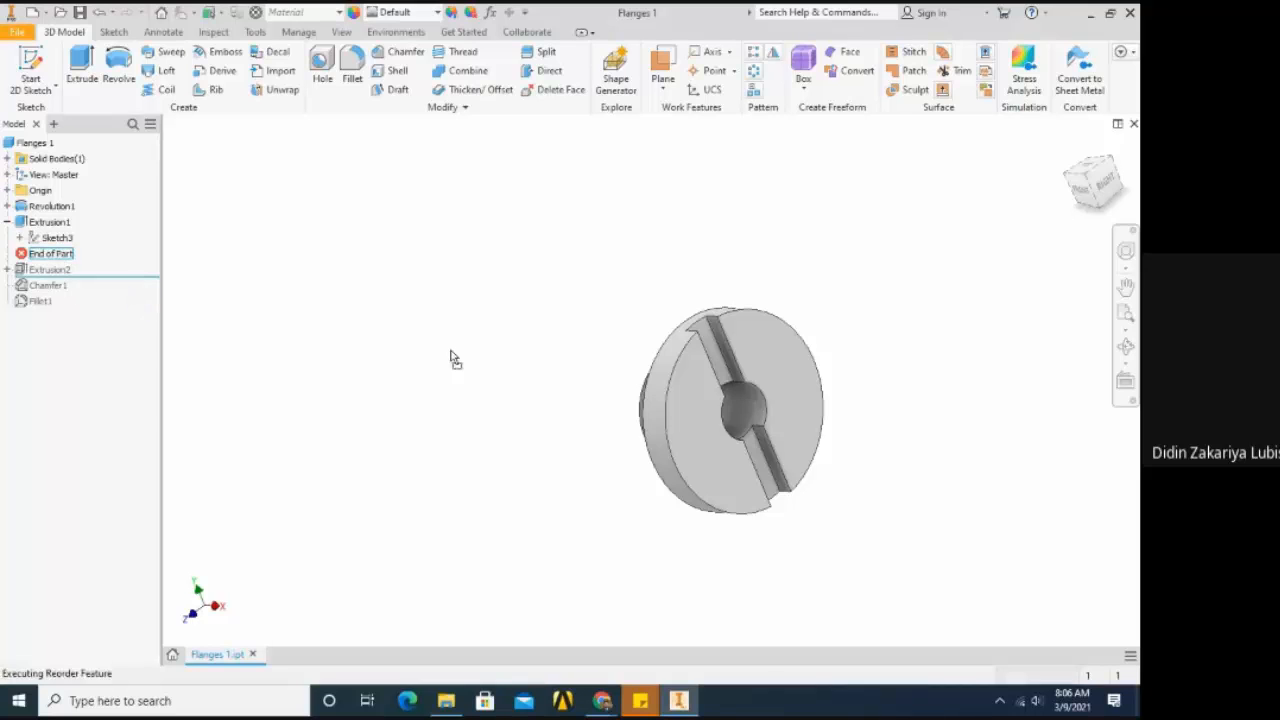
{"action": "middle_click_drag", "start_coordinate": [655, 418], "coordinate": [775, 408], "text": "shift"}
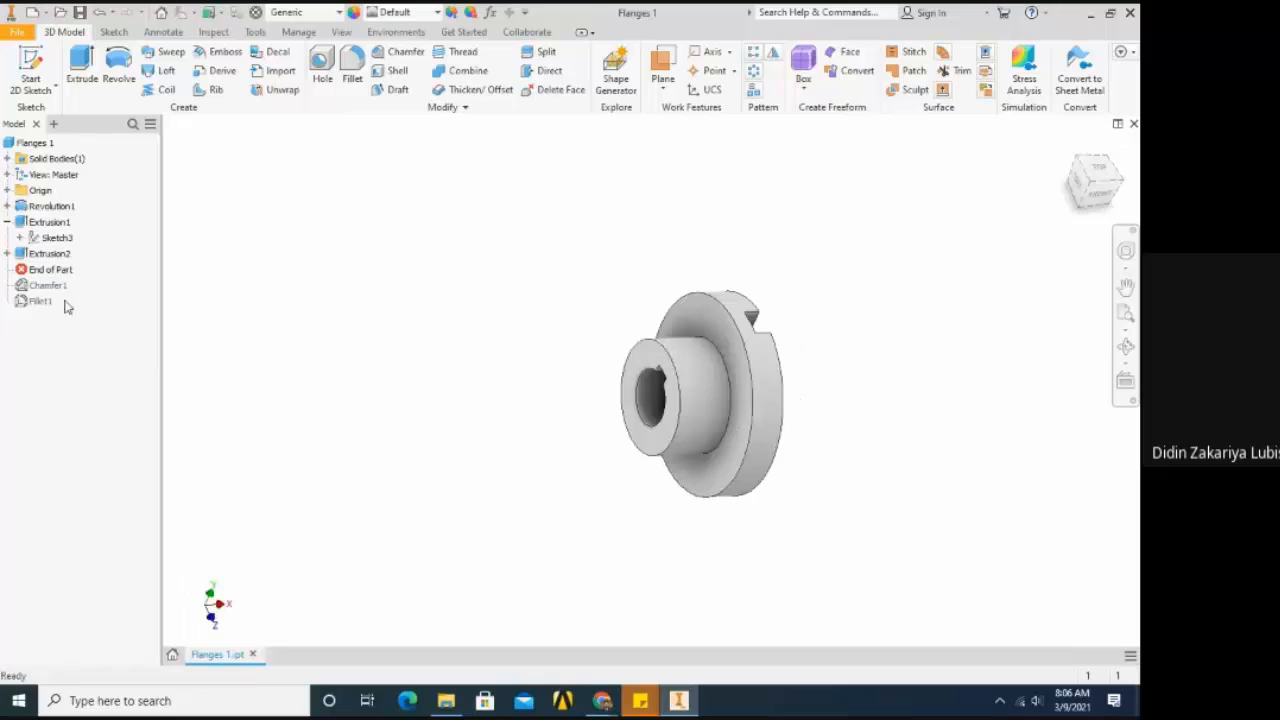
Roll the feature history forward to below Fillet1 and inspect the flange's chamfer and fillet
{"action": "left_click_drag", "start_coordinate": [52, 270], "coordinate": [60, 323]}
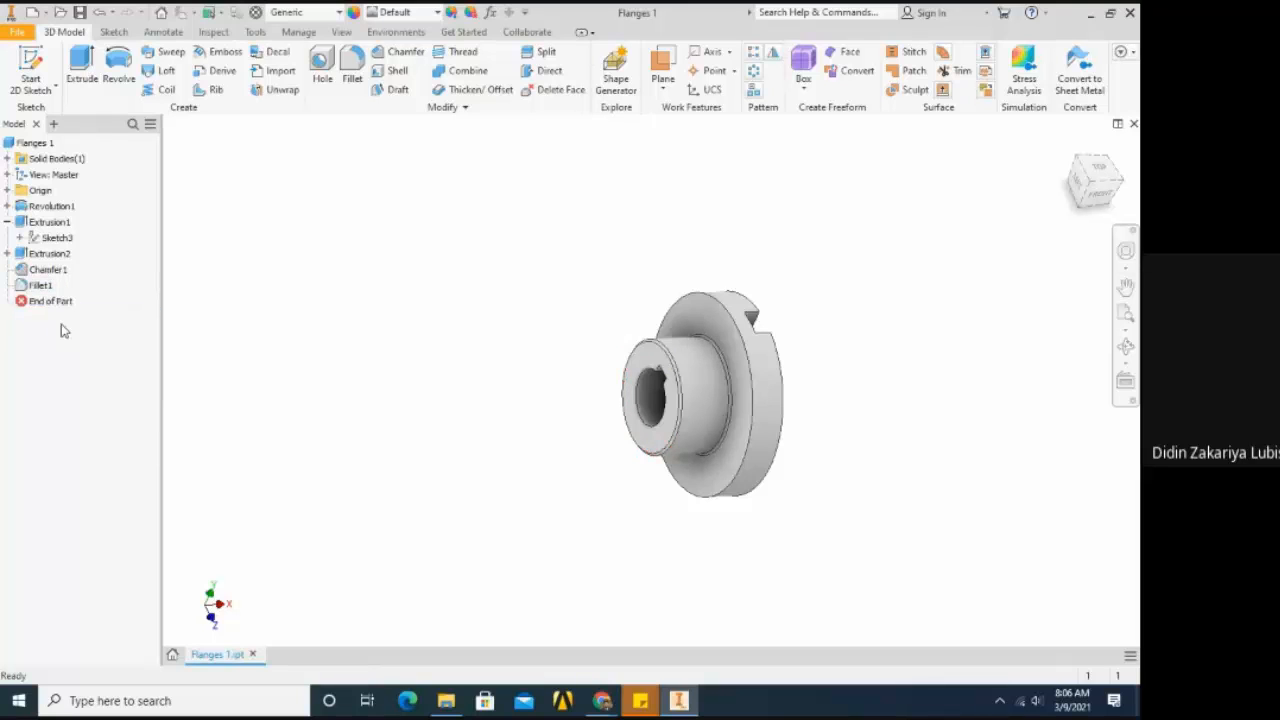
{"action": "middle_click_drag", "start_coordinate": [788, 288], "coordinate": [789, 391], "text": "shift"}
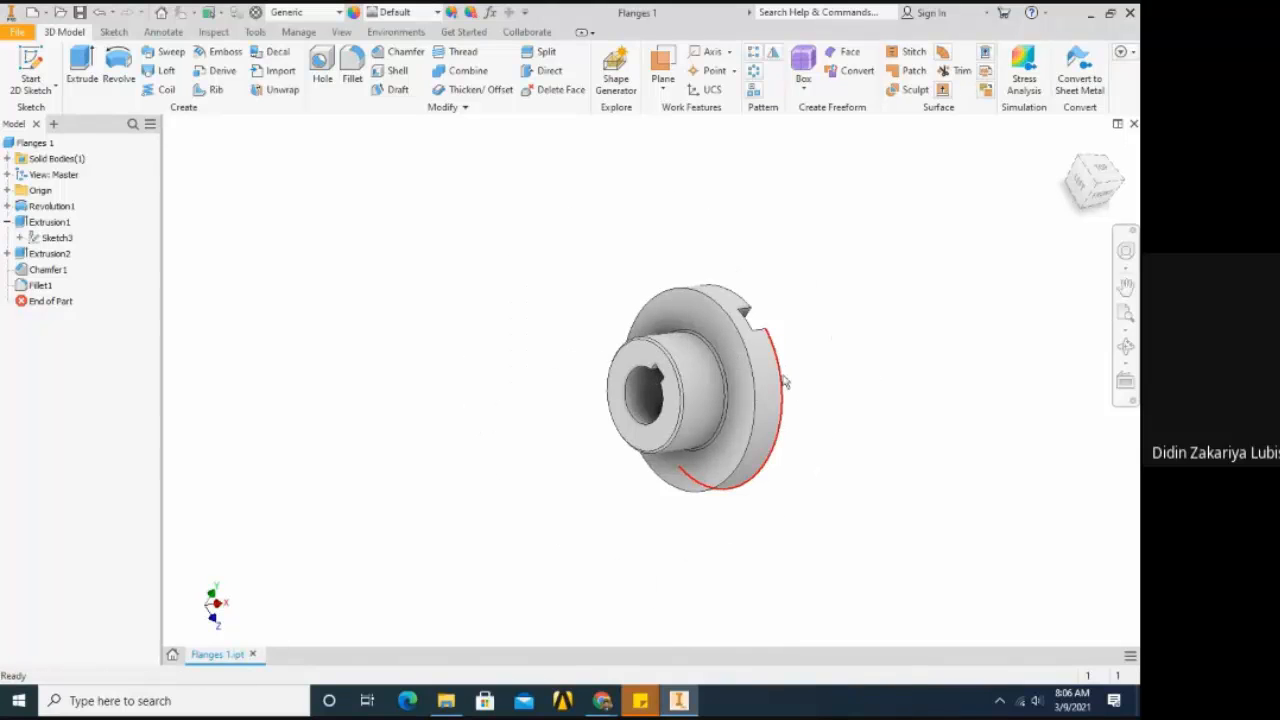
{"action": "scroll", "coordinate": [785, 384], "scroll_direction": "up", "scroll_amount": 3}
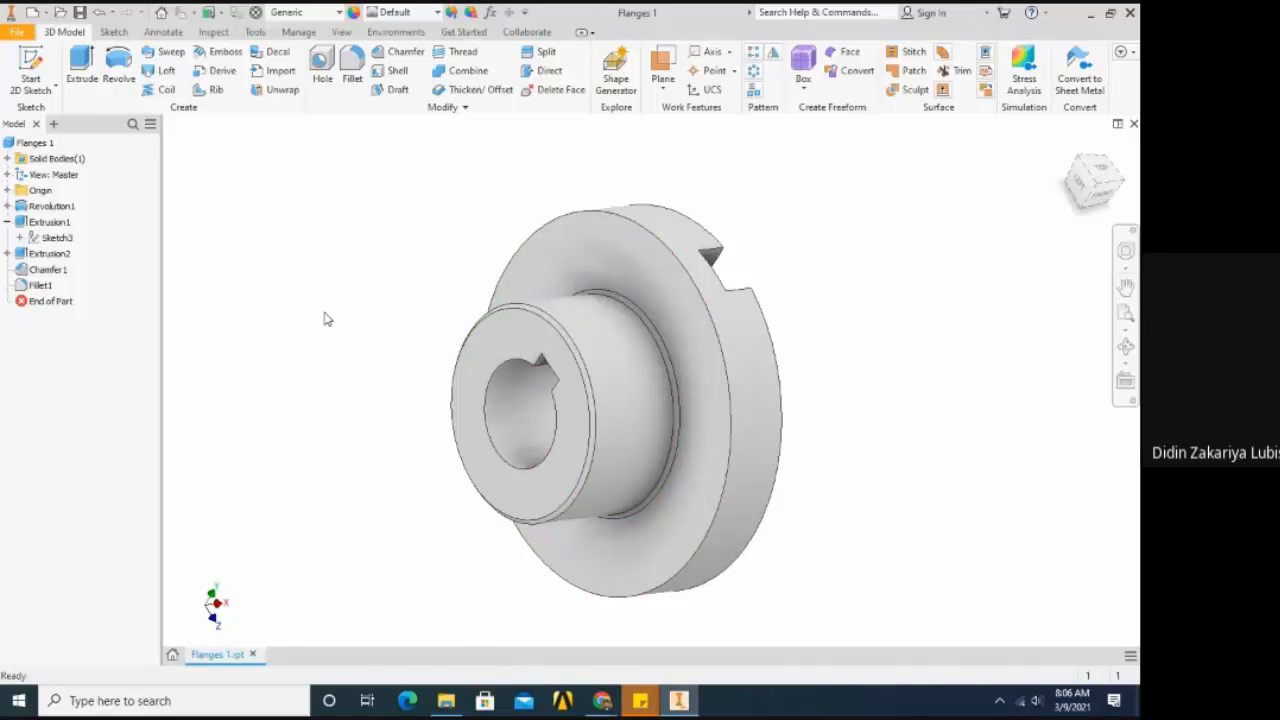
Collapse Extrusion1 in the feature history and reorder Extrusion2 to come before it
{"action": "left_click", "coordinate": [7, 222]}
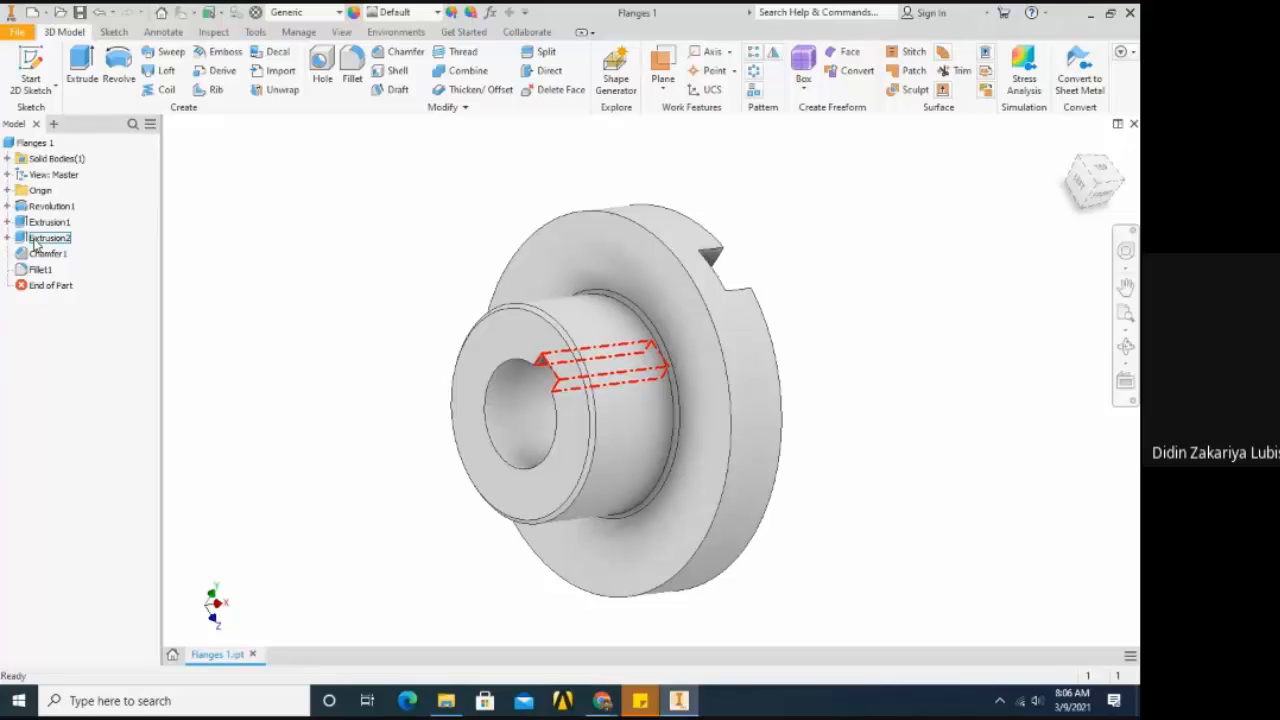
{"action": "left_click", "coordinate": [19, 242]}
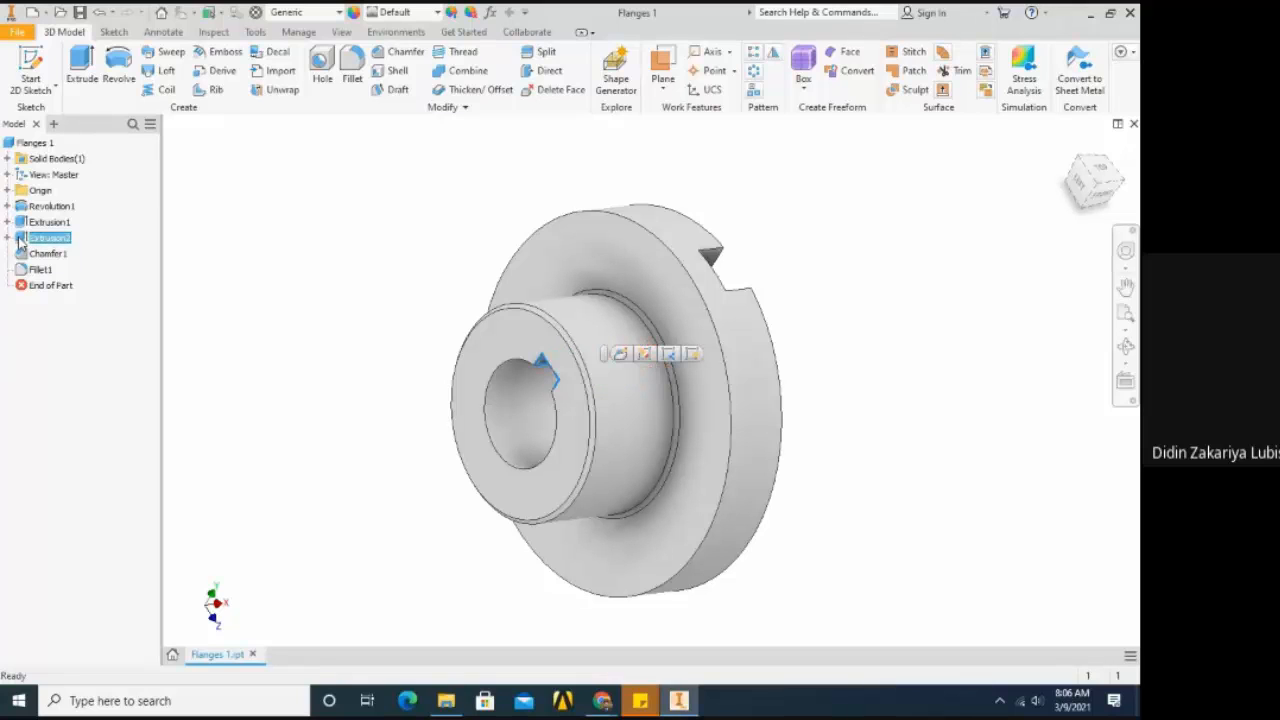
{"action": "mouse_move", "coordinate": [19, 242]}
{"action": "left_mouse_down"}
{"action": "mouse_move", "coordinate": [19, 225]}
{"action": "mouse_move", "coordinate": [88, 222]}
{"action": "mouse_move", "coordinate": [55, 226]}
{"action": "left_mouse_up"}
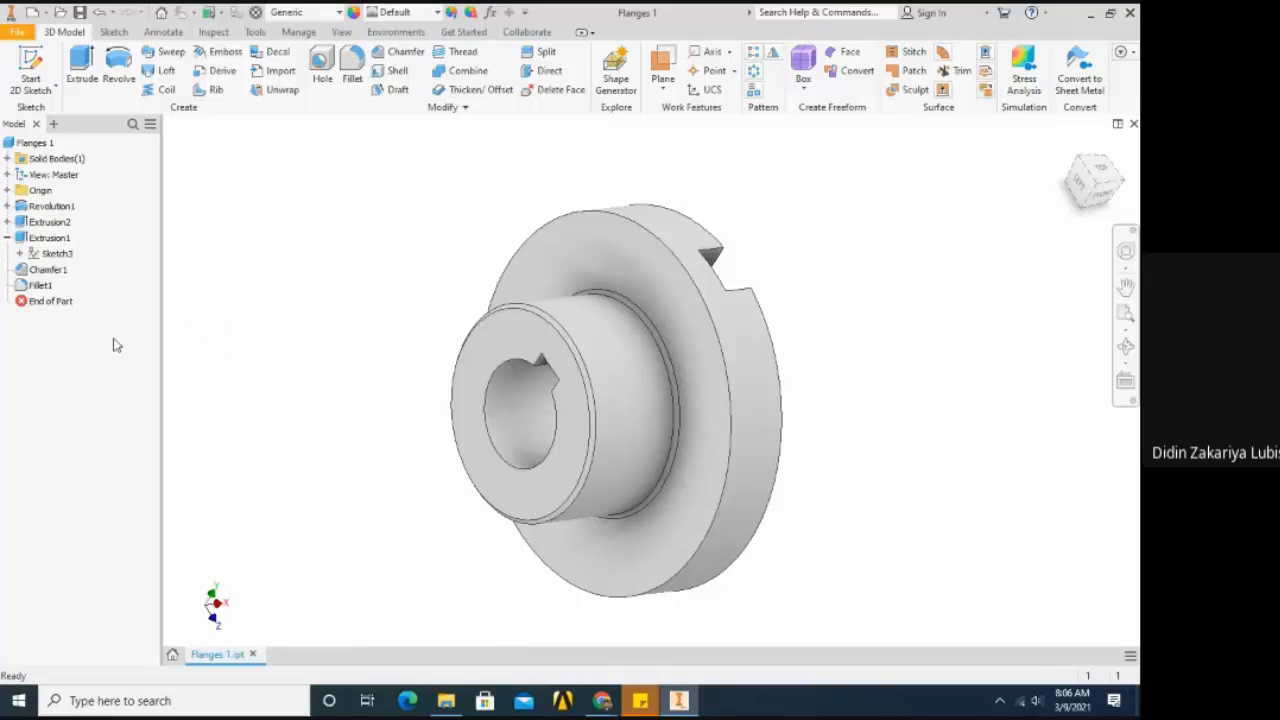
Highlight Revolution1, Extrusion2 and Extrusion1 on the flange to examine what each feature in the history produces
{"action": "left_click", "coordinate": [29, 208]}
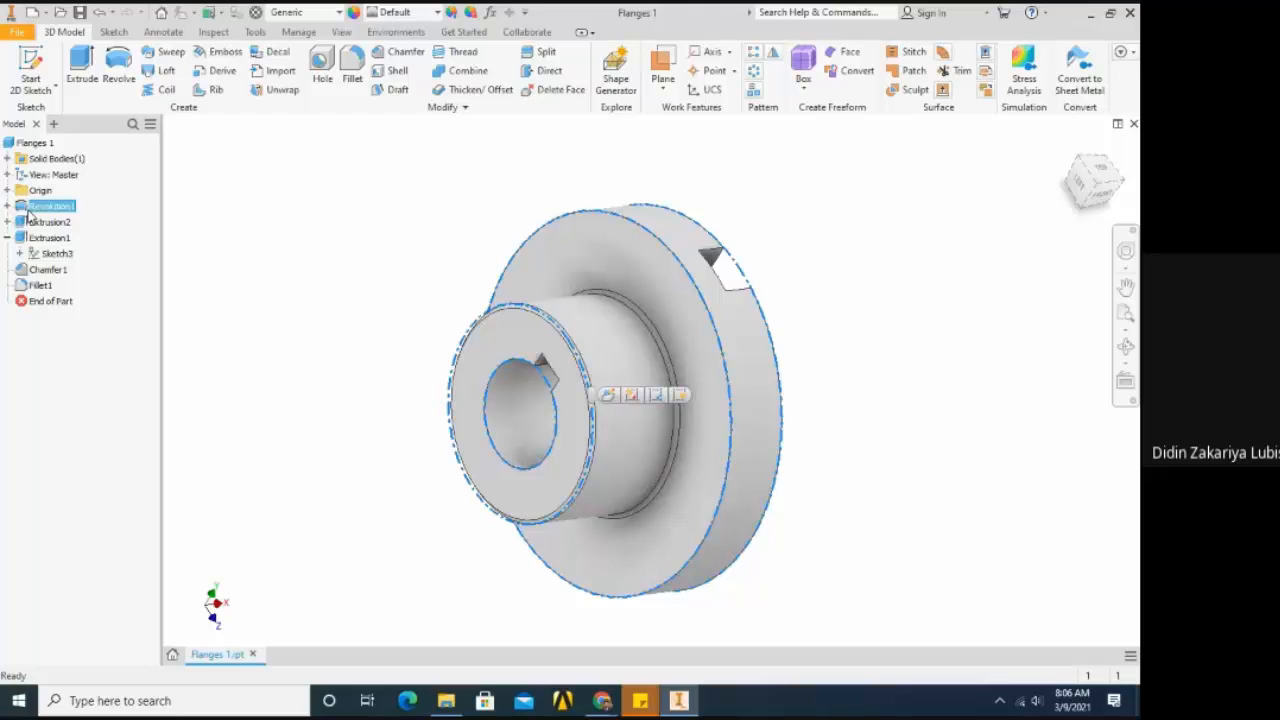
{"action": "left_click", "coordinate": [28, 224]}
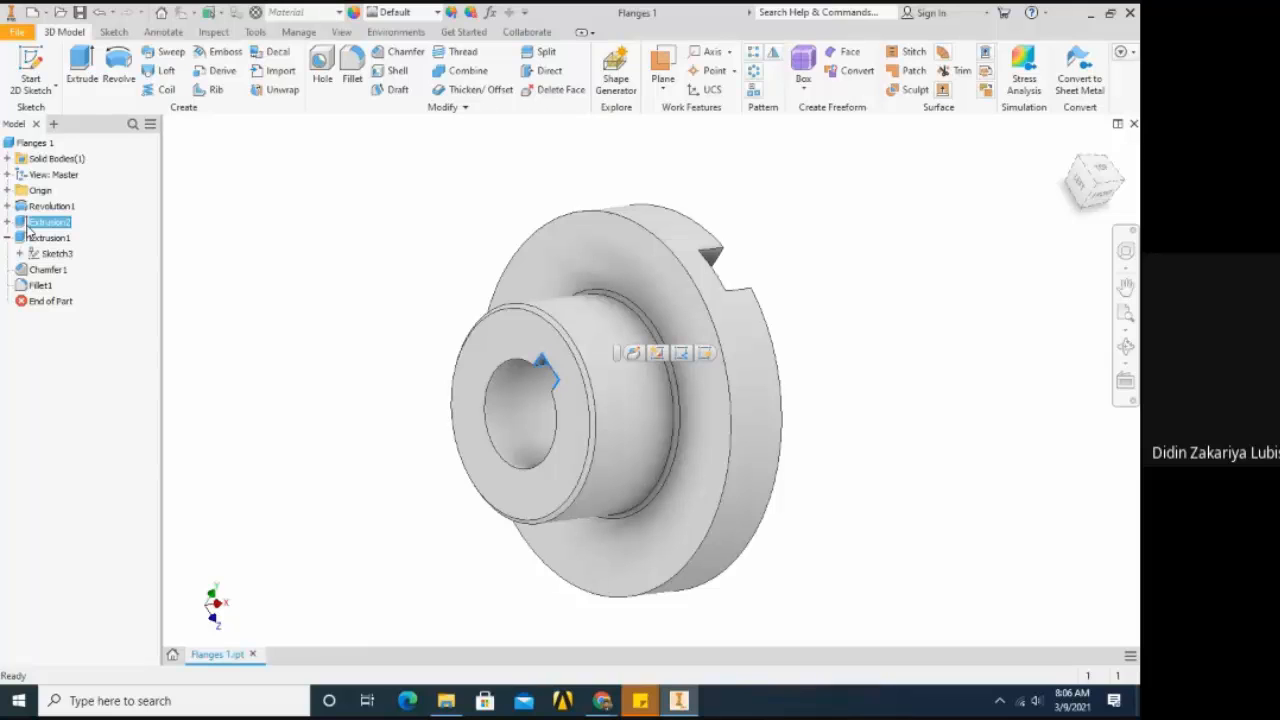
{"action": "left_click", "coordinate": [27, 239]}
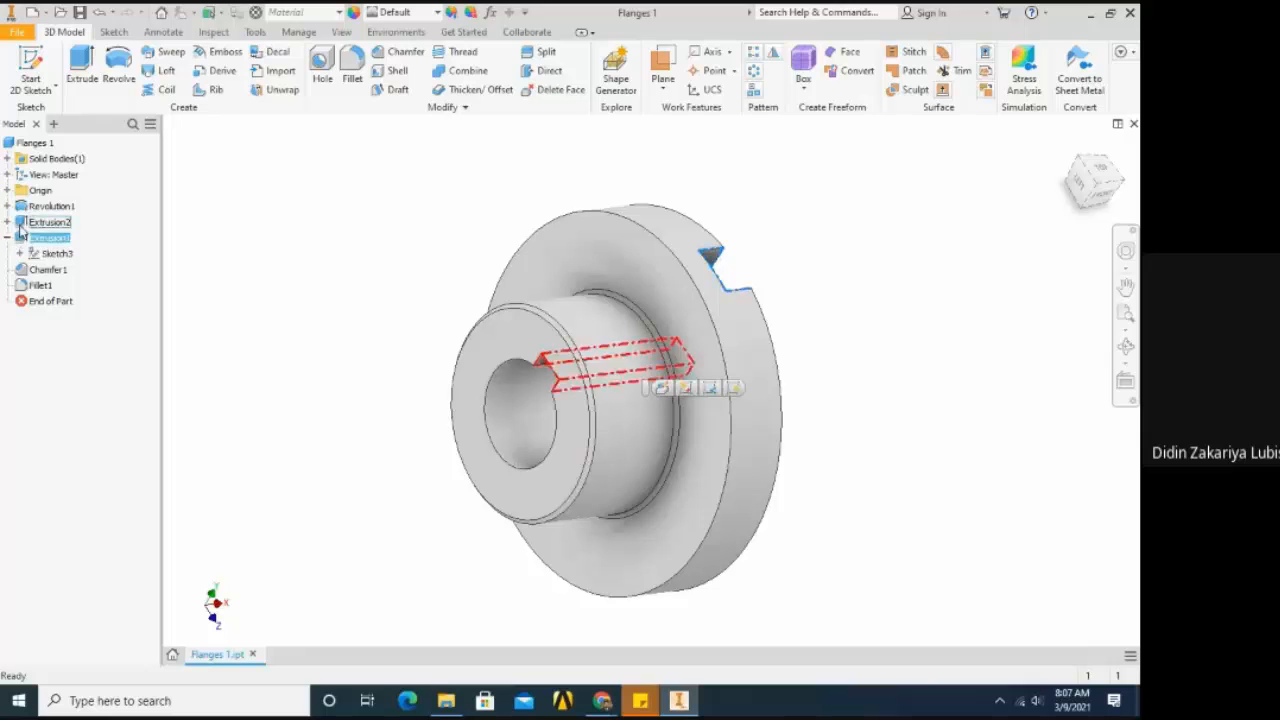
{"action": "left_click", "coordinate": [22, 224]}
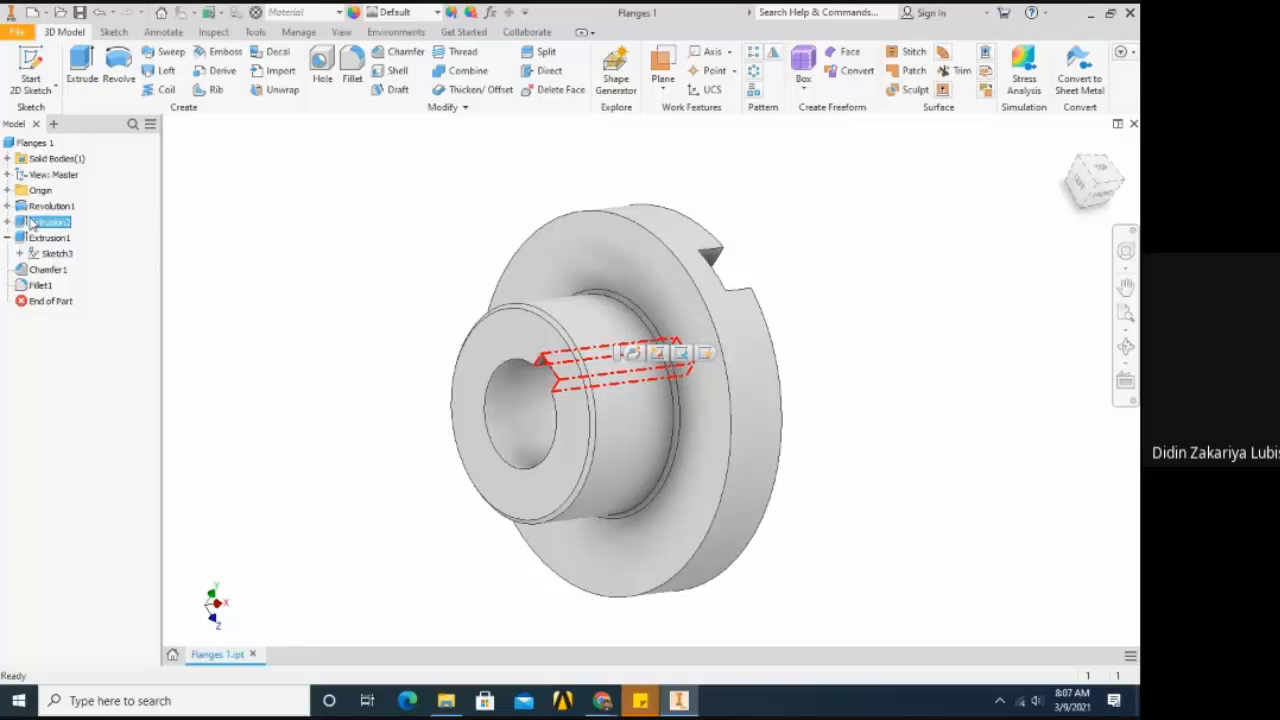
{"action": "left_click", "coordinate": [40, 206]}
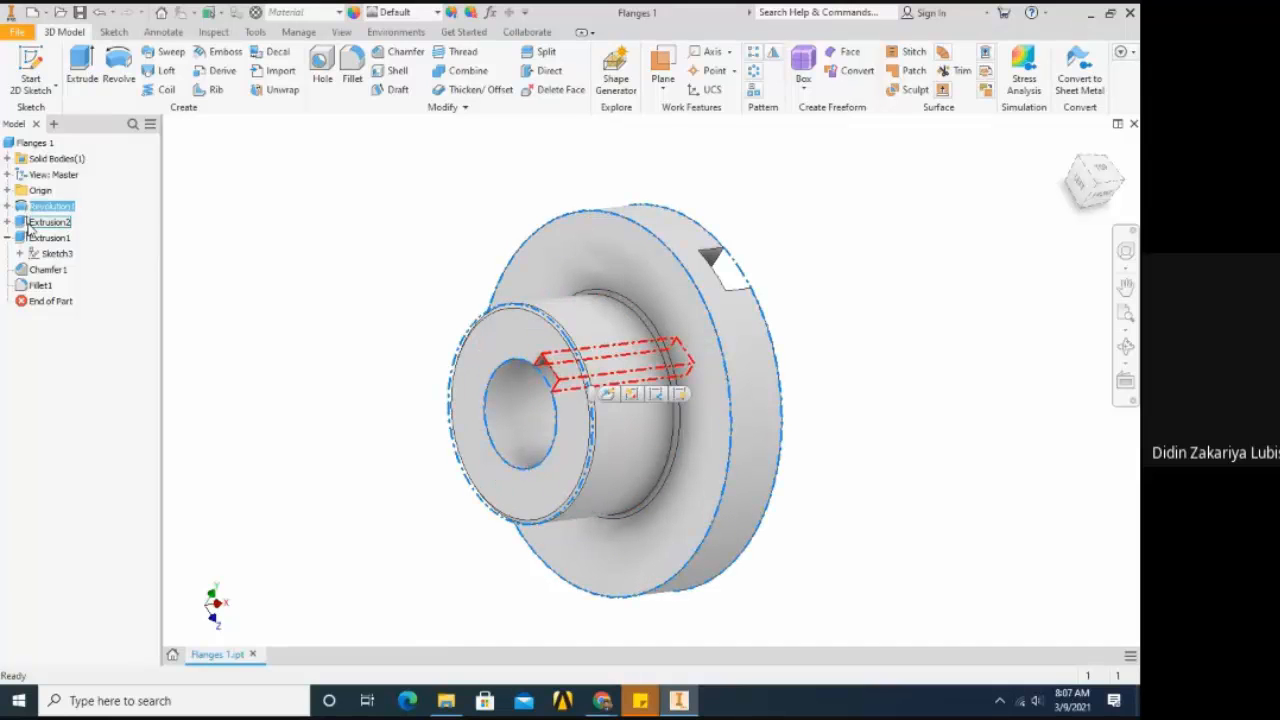
{"action": "left_click", "coordinate": [34, 222]}
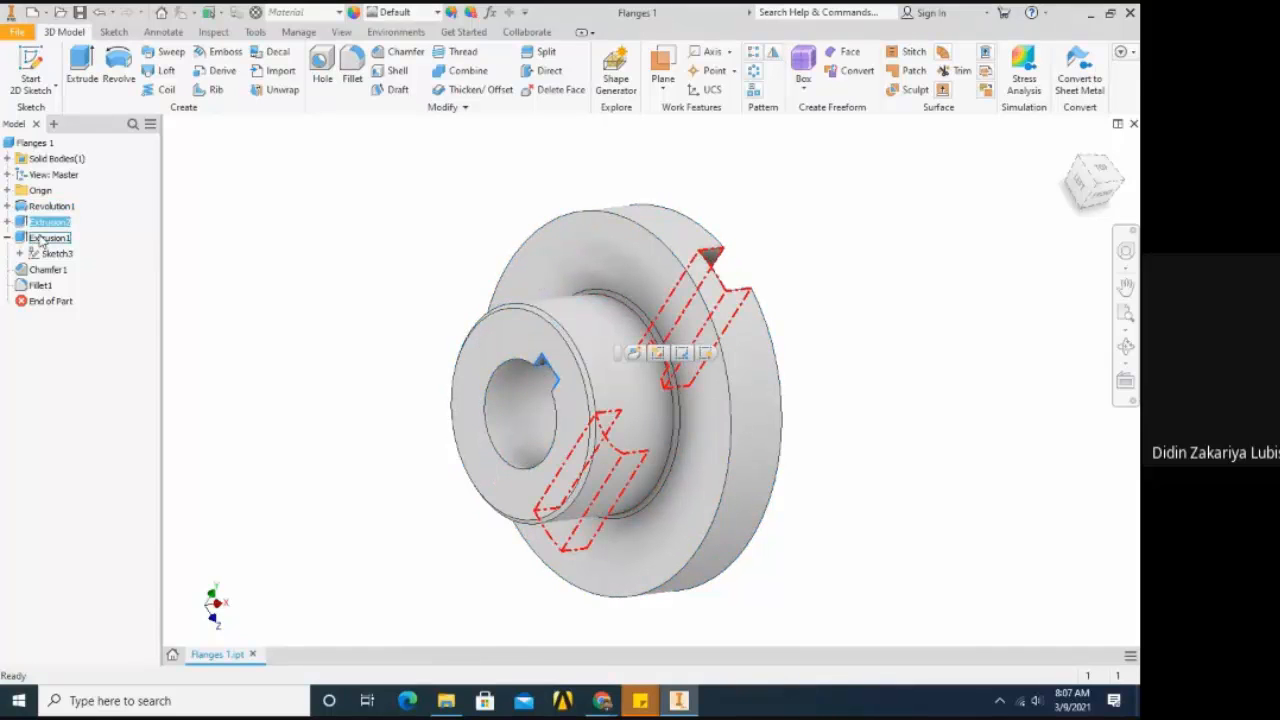
{"action": "left_click", "coordinate": [65, 366]}
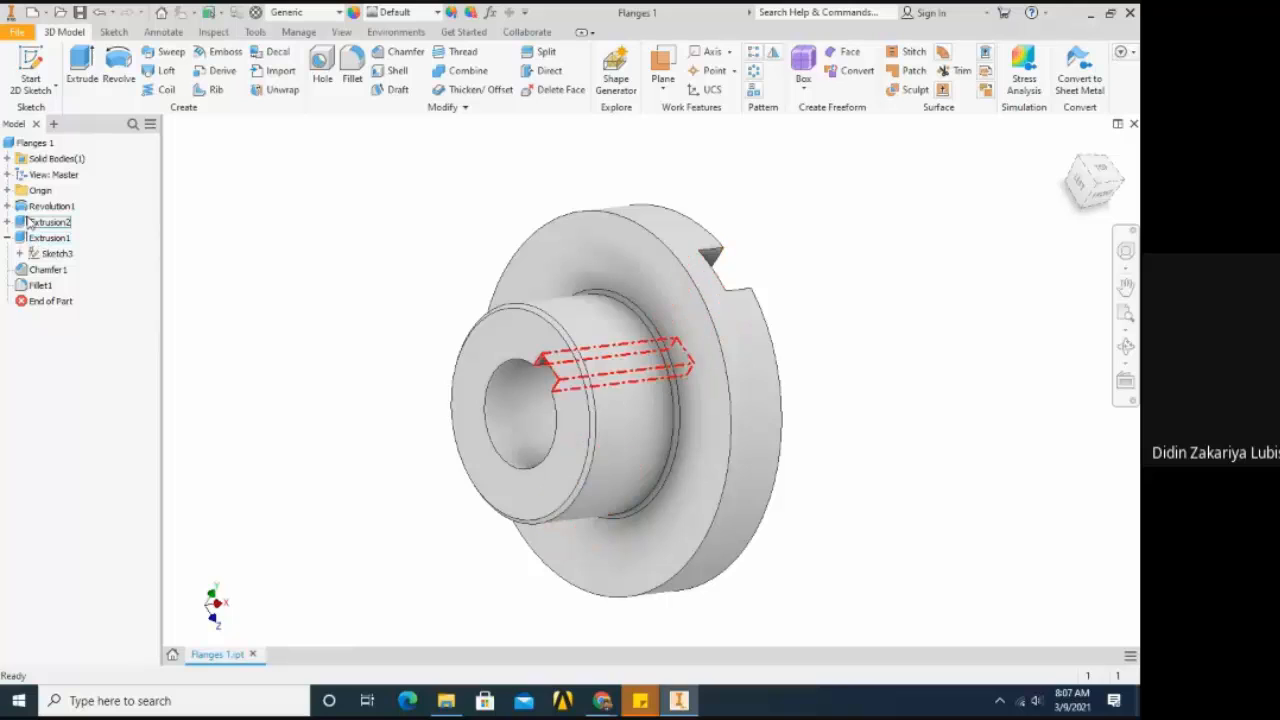
Reorder Fillet1 to come before Chamfer1 in the feature history and check the flange
{"action": "left_click", "coordinate": [25, 290]}
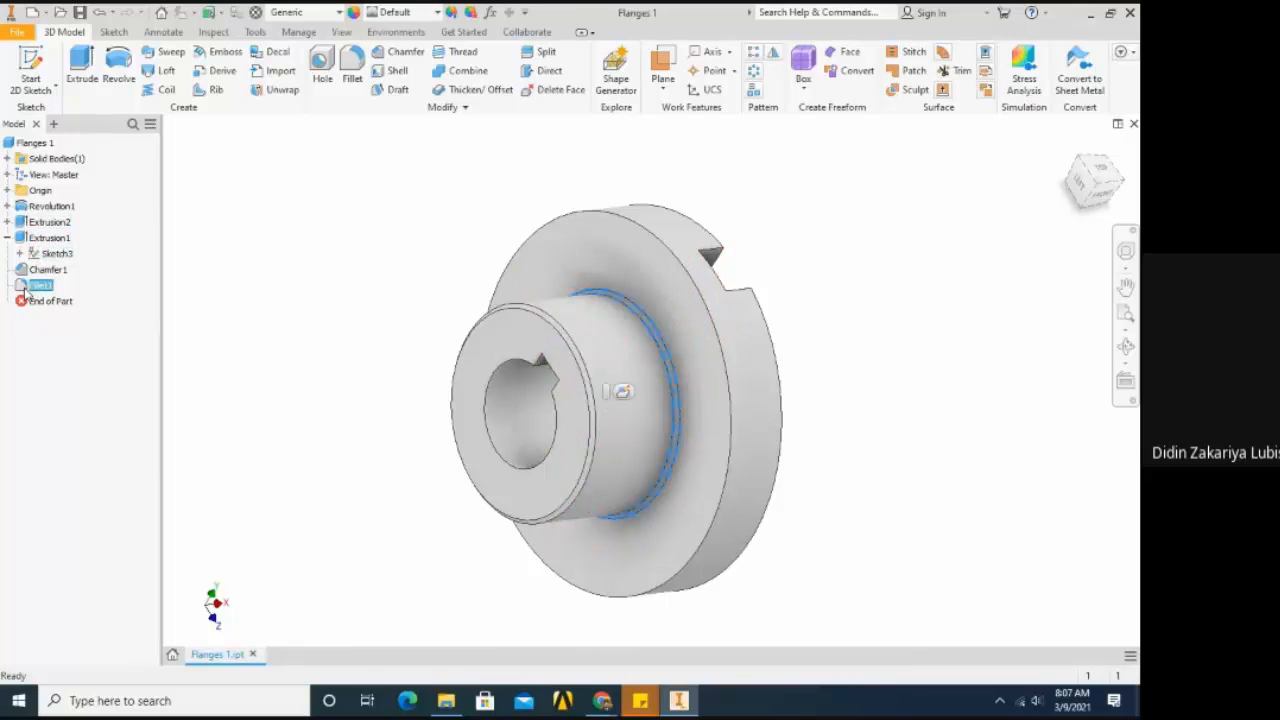
{"action": "mouse_move", "coordinate": [25, 290]}
{"action": "left_mouse_down"}
{"action": "mouse_move", "coordinate": [32, 266]}
{"action": "mouse_move", "coordinate": [37, 276]}
{"action": "left_mouse_up"}
{"action": "left_click", "coordinate": [36, 289]}
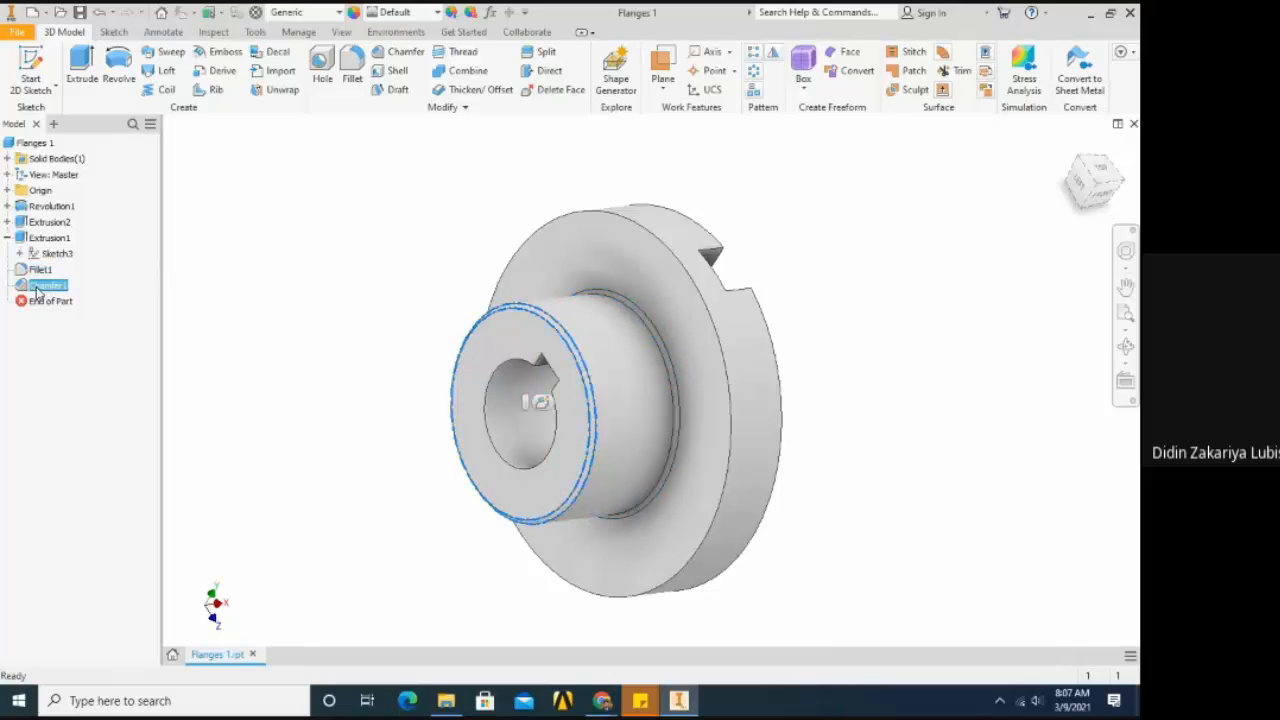
{"action": "left_click", "coordinate": [331, 350]}
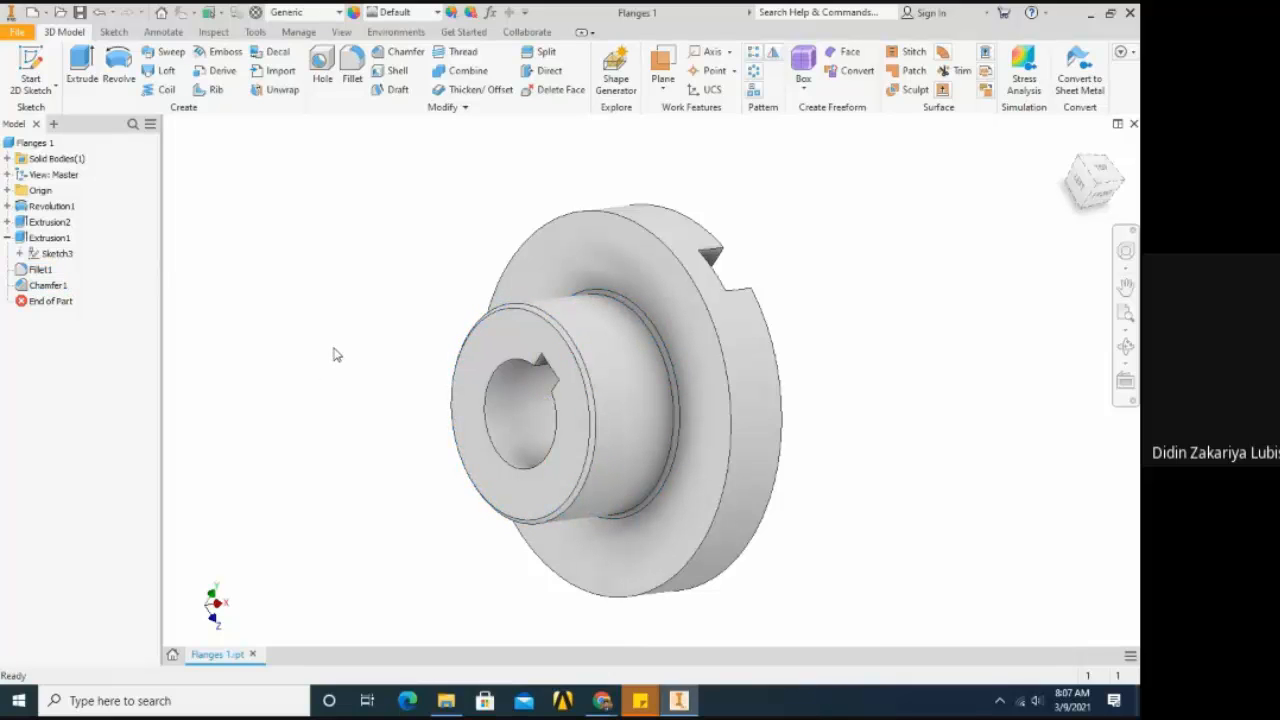
{"action": "key", "text": "F4"}
{"action": "left_click_drag", "start_coordinate": [630, 388], "coordinate": [362, 309]}
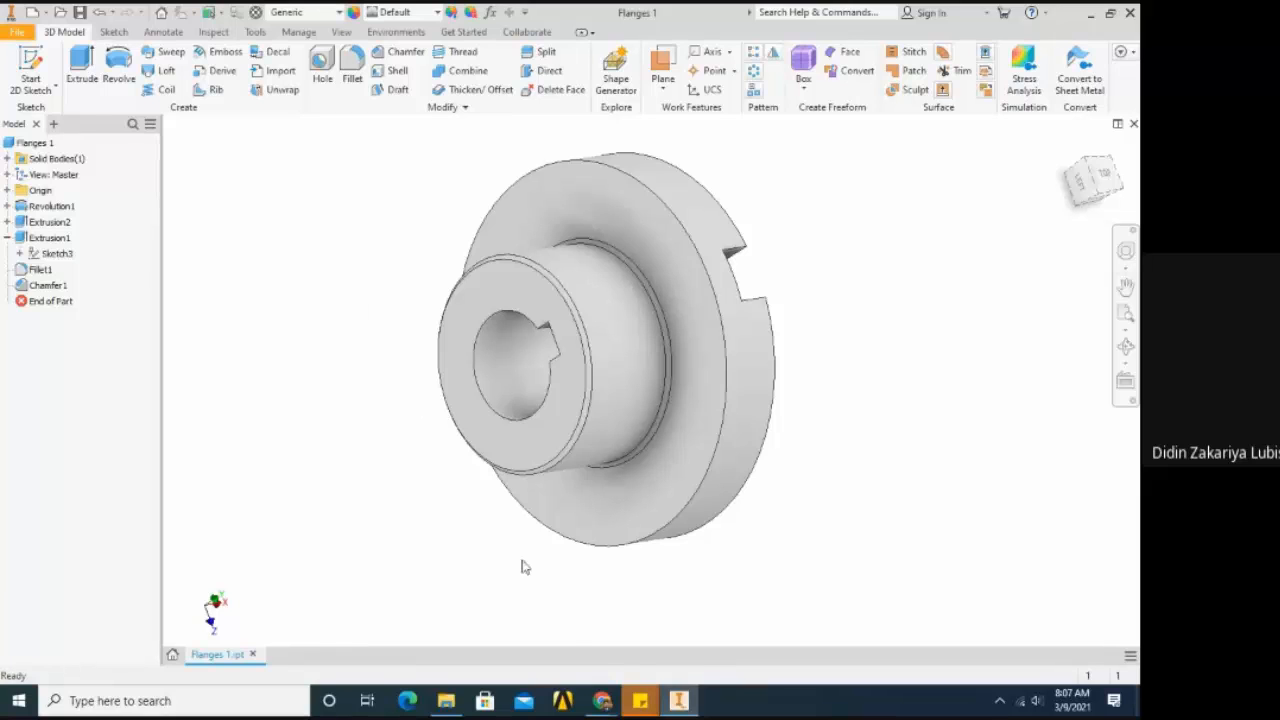
Switch to the browser and examine the Oldham coupling drawing and its D-based dimensions on the Latihan 4 slide
{"action": "key", "text": "alt+Tab"}
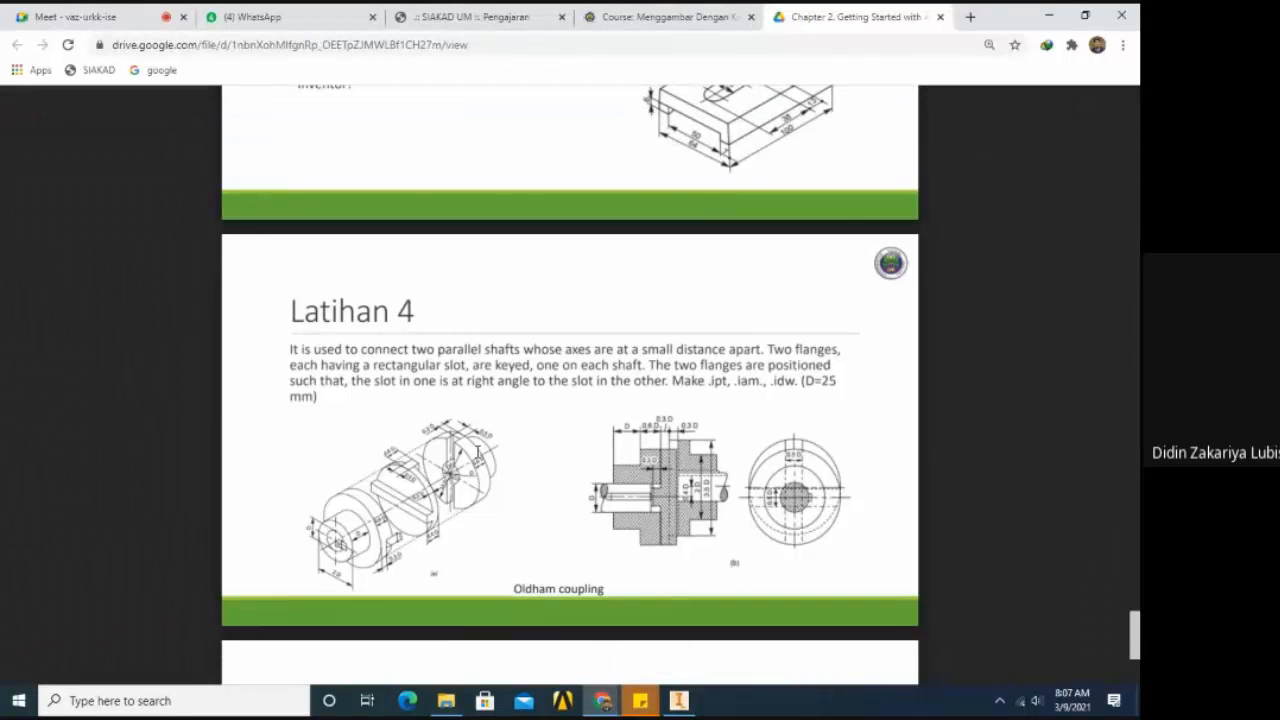
{"action": "scroll", "coordinate": [466, 452], "scroll_direction": "up", "scroll_amount": 4, "text": "ctrl"}
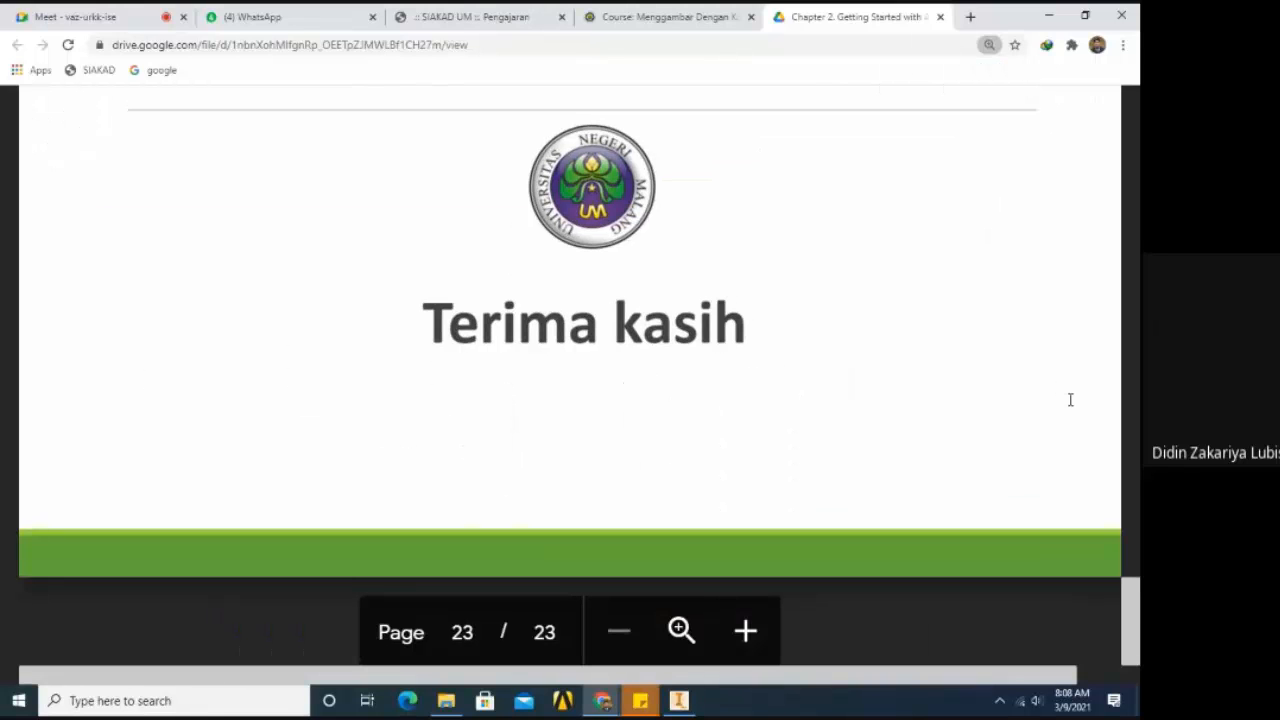
{"action": "scroll", "coordinate": [620, 352], "scroll_direction": "up", "scroll_amount": 6}
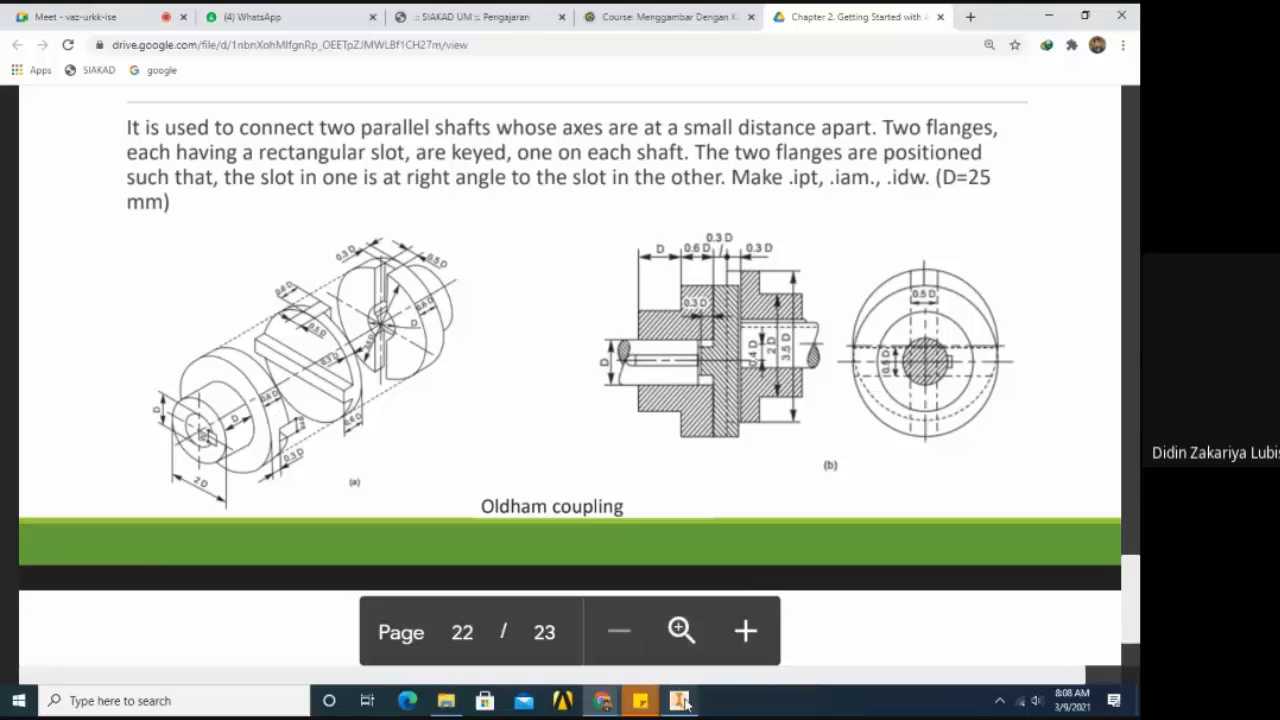
{"action": "mouse_move", "coordinate": [684, 704]}
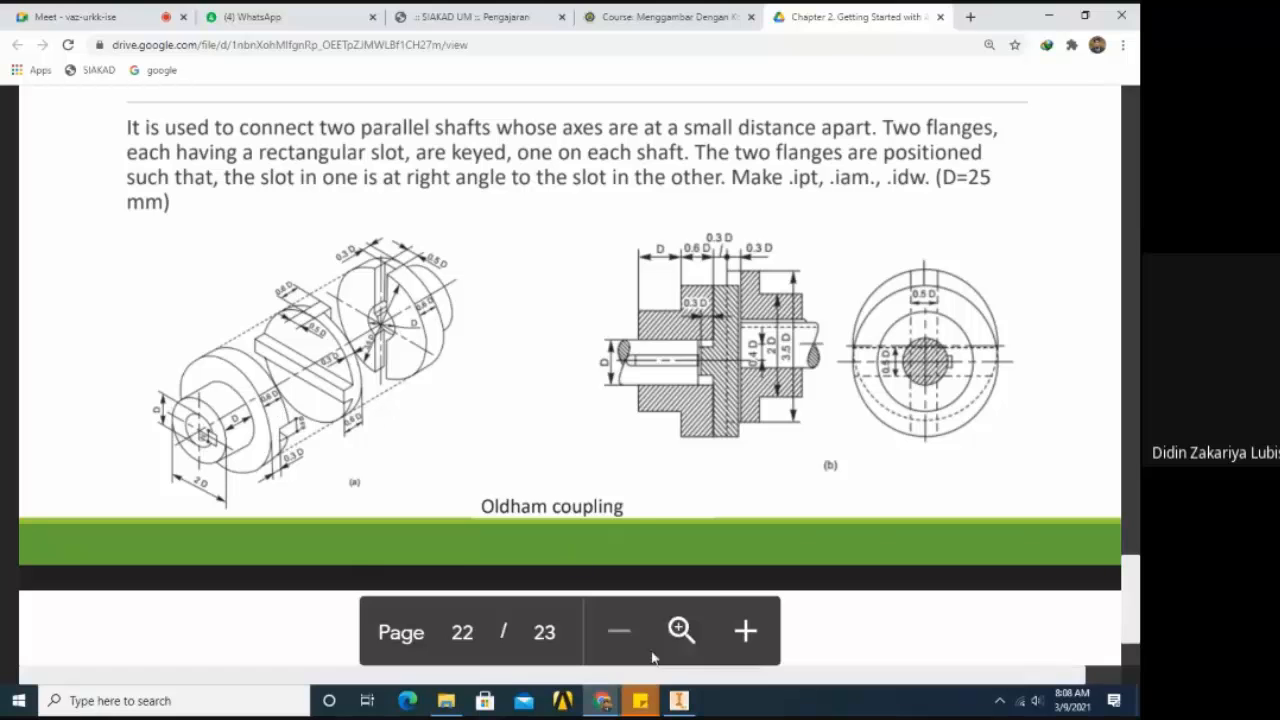
Switch to Inventor and create a new part from the metric Standard (mm).ipt template
{"action": "left_click", "coordinate": [681, 700]}
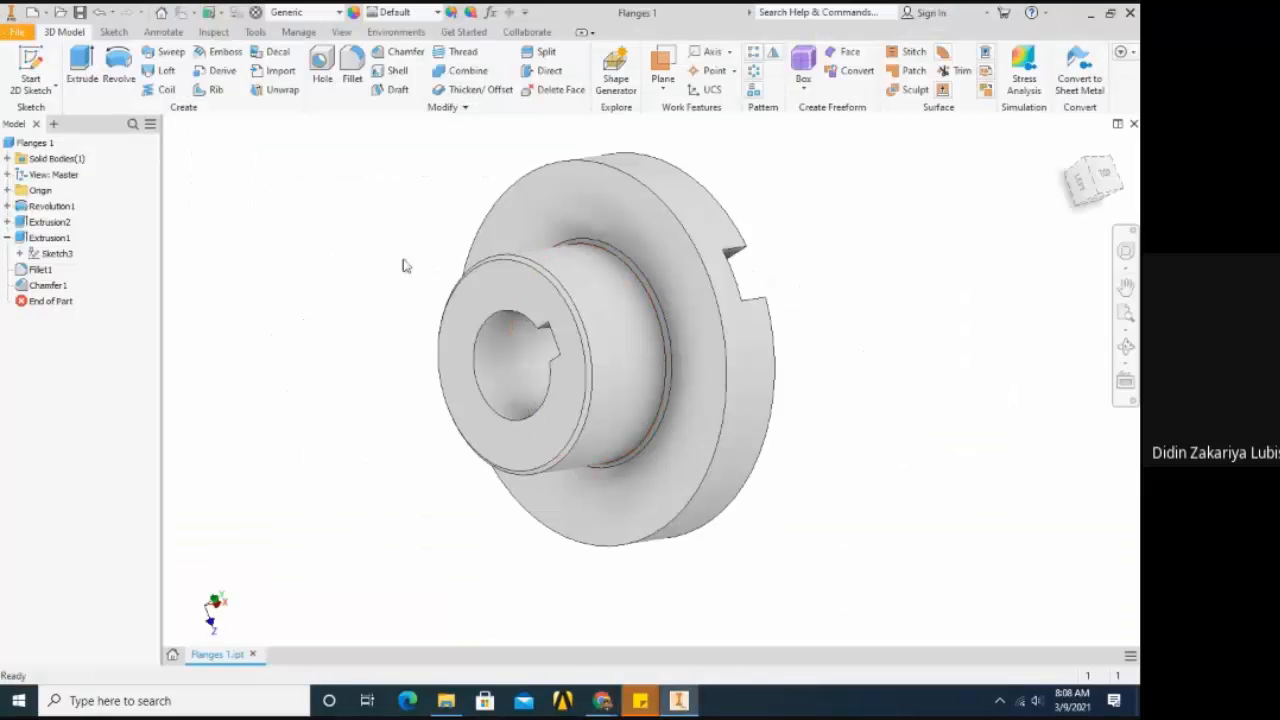
{"action": "left_click", "coordinate": [42, 88]}
{"action": "left_click", "coordinate": [57, 120]}
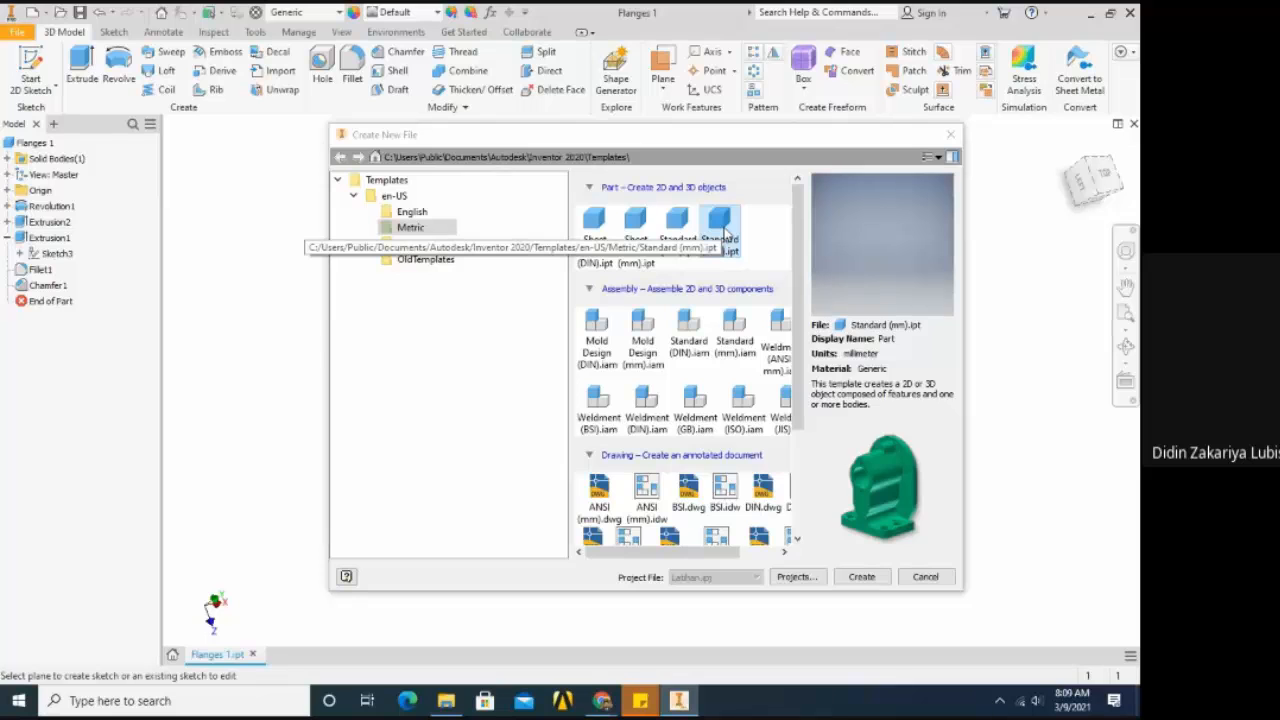
{"action": "double_click", "coordinate": [725, 232]}
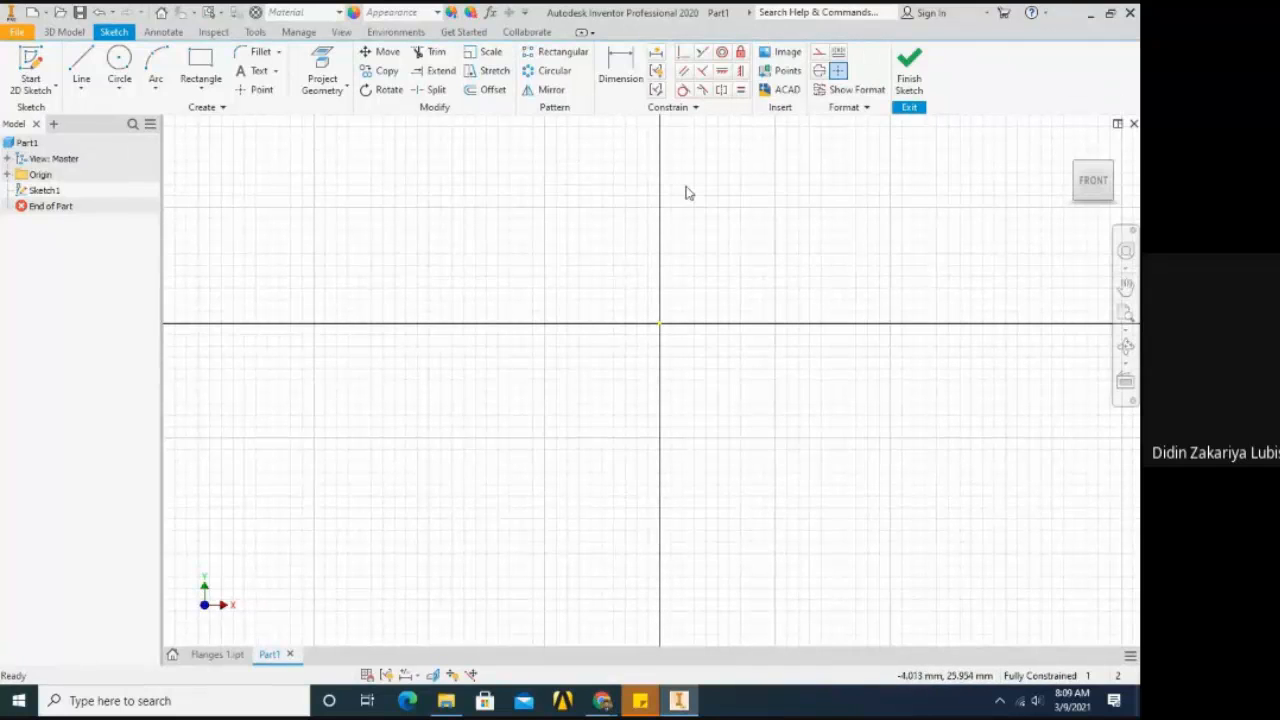
{"action": "scroll", "coordinate": [877, 191], "scroll_direction": "up", "scroll_amount": 2}
{"action": "scroll", "coordinate": [880, 194], "scroll_direction": "down", "scroll_amount": 1}
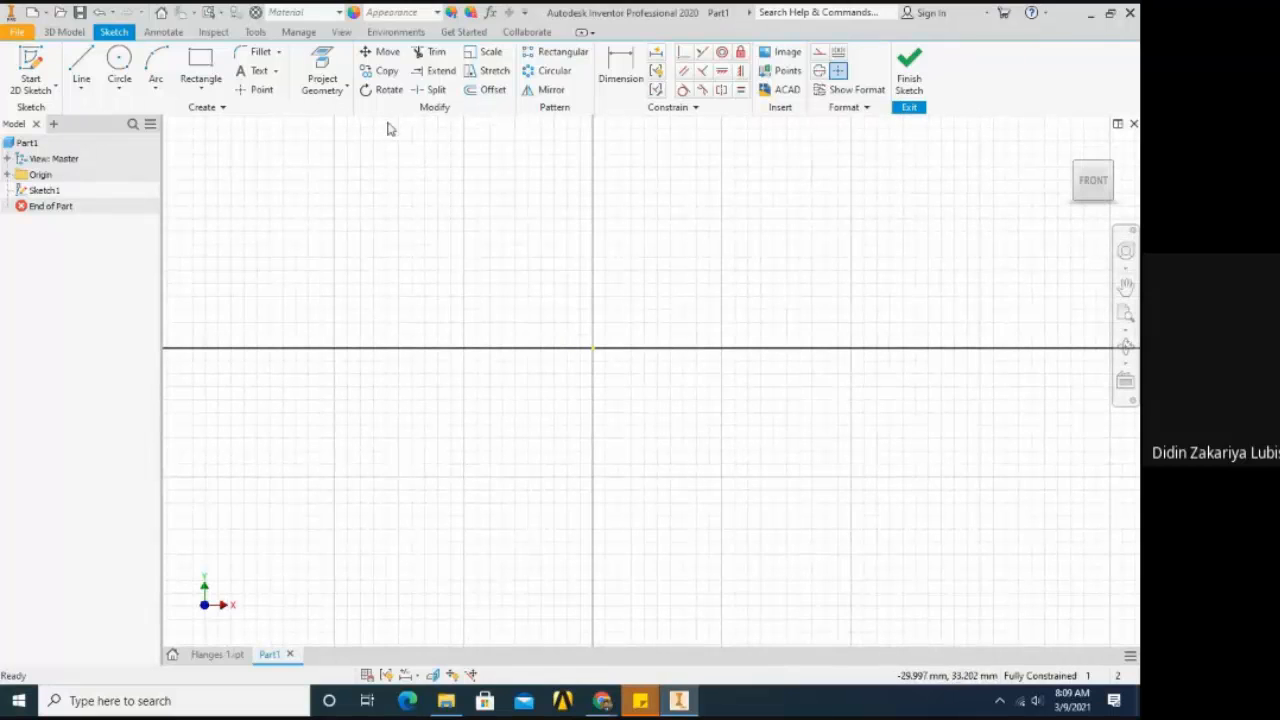
{"action": "left_click", "coordinate": [256, 32]}
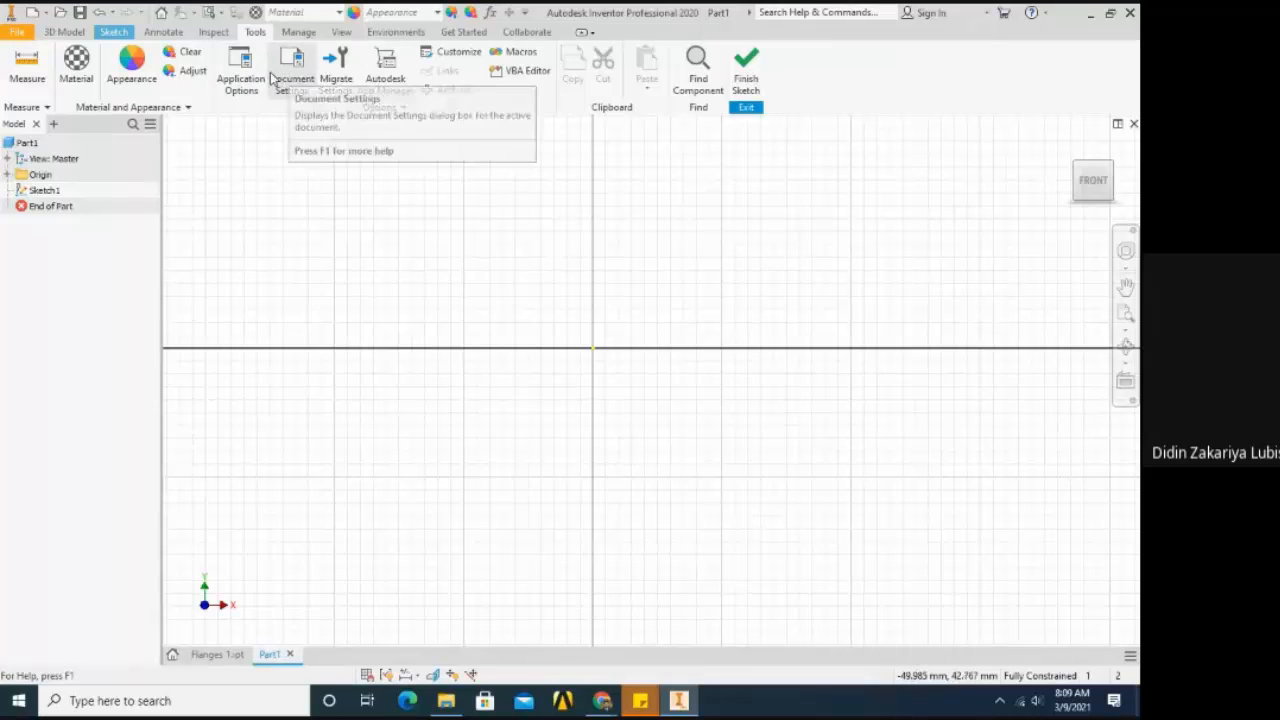
{"action": "left_click", "coordinate": [341, 33]}
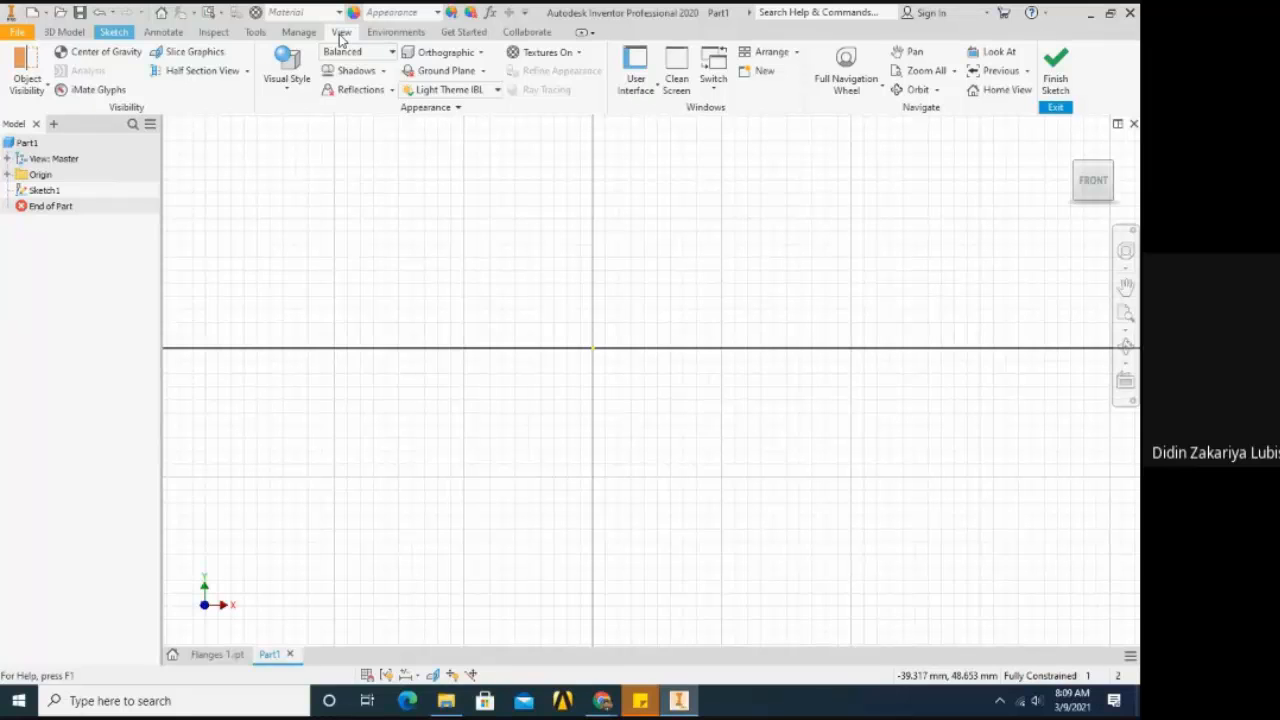
{"action": "left_click", "coordinate": [108, 33]}
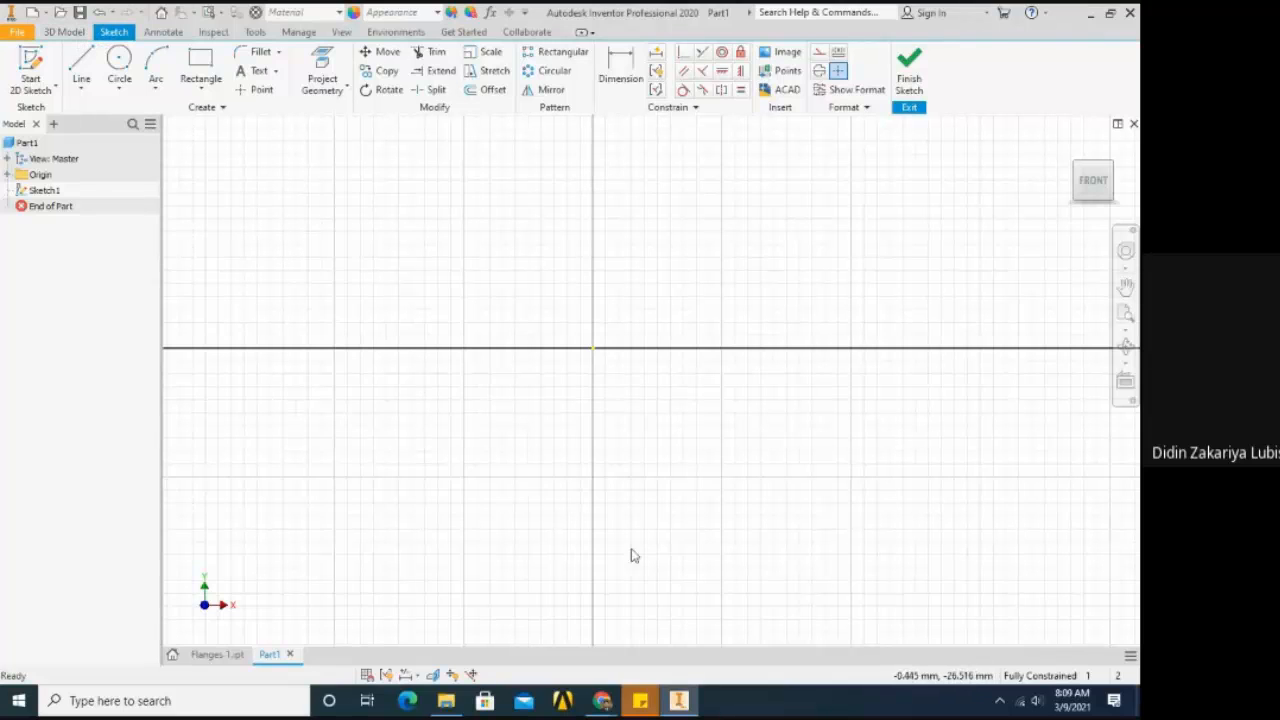
Switch to the browser to check the Oldham coupling drawing, view the D-value sticky note, and return to Inventor
{"action": "mouse_move", "coordinate": [600, 700]}
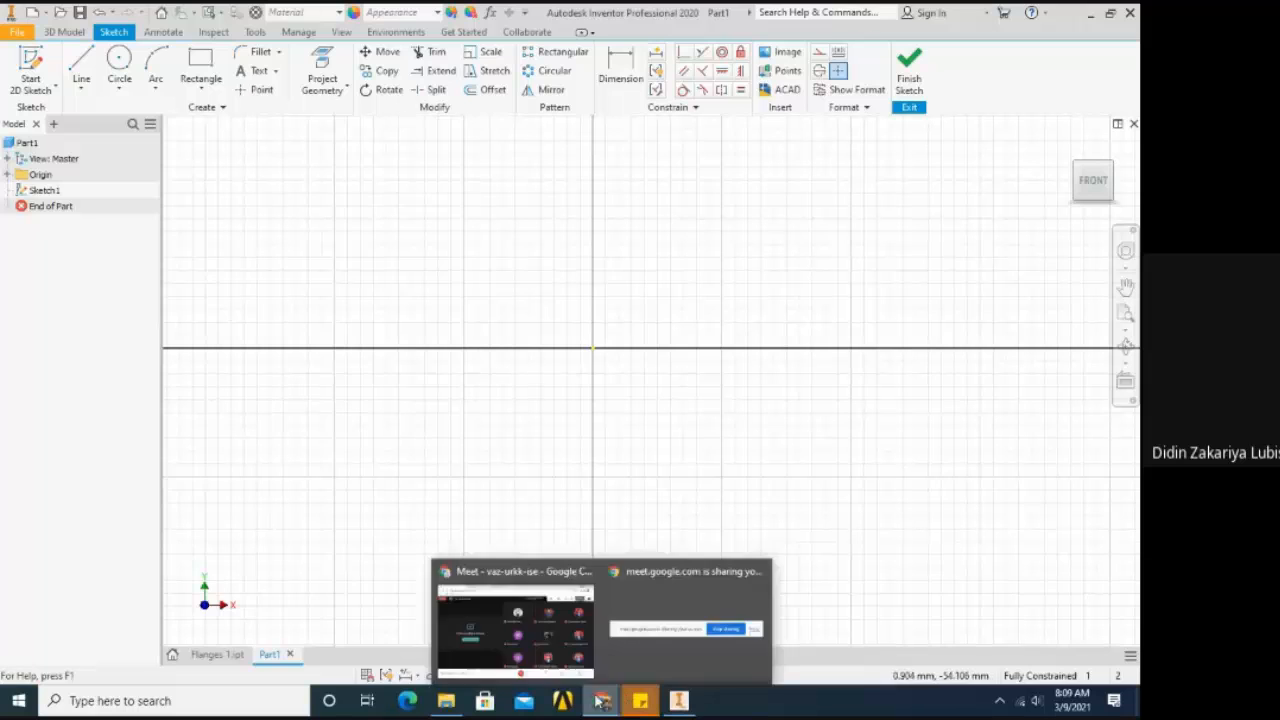
{"action": "left_click", "coordinate": [515, 628]}
{"action": "left_click", "coordinate": [800, 27]}
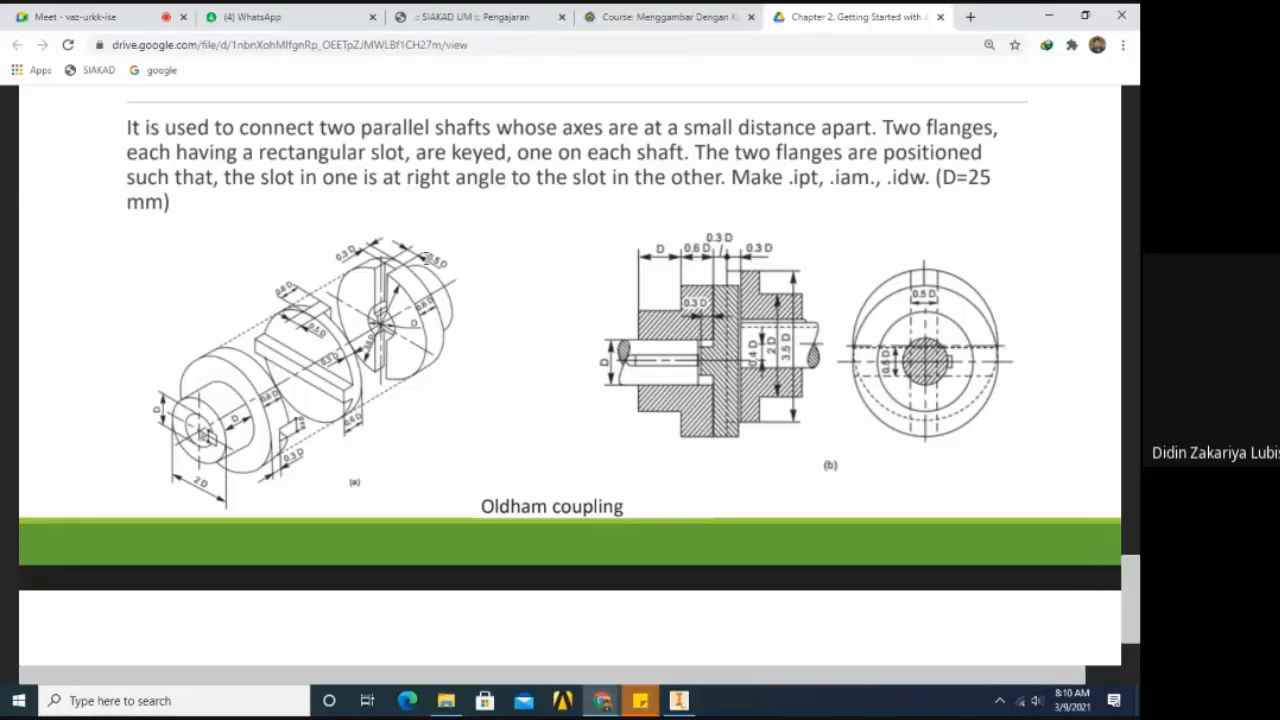
{"action": "left_click", "coordinate": [1048, 16]}
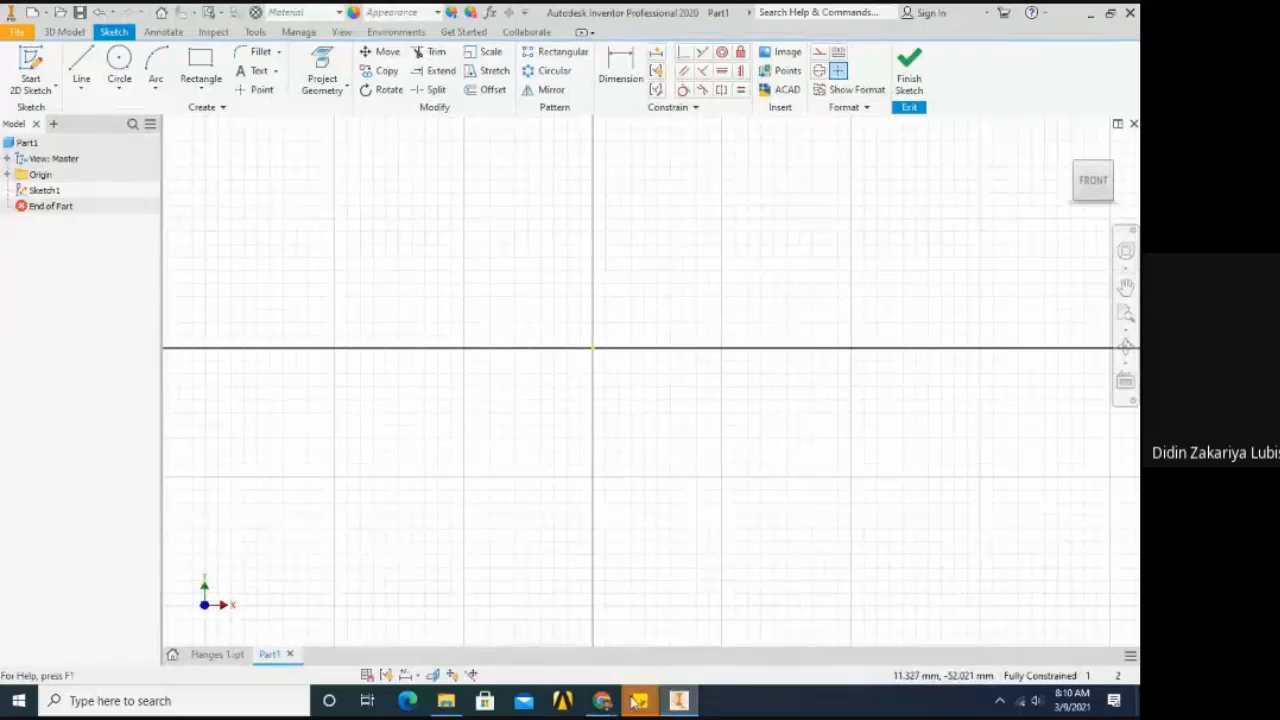
{"action": "mouse_move", "coordinate": [636, 702]}
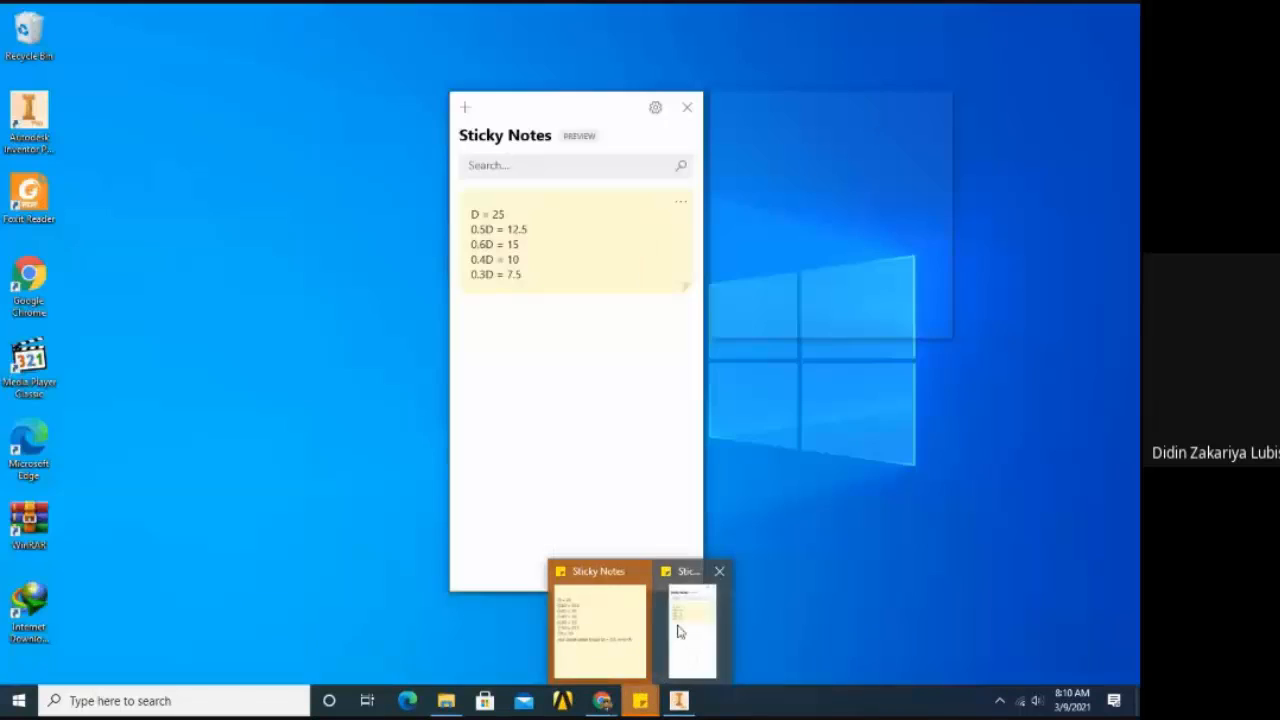
{"action": "left_click", "coordinate": [677, 630]}
{"action": "left_click", "coordinate": [677, 700]}
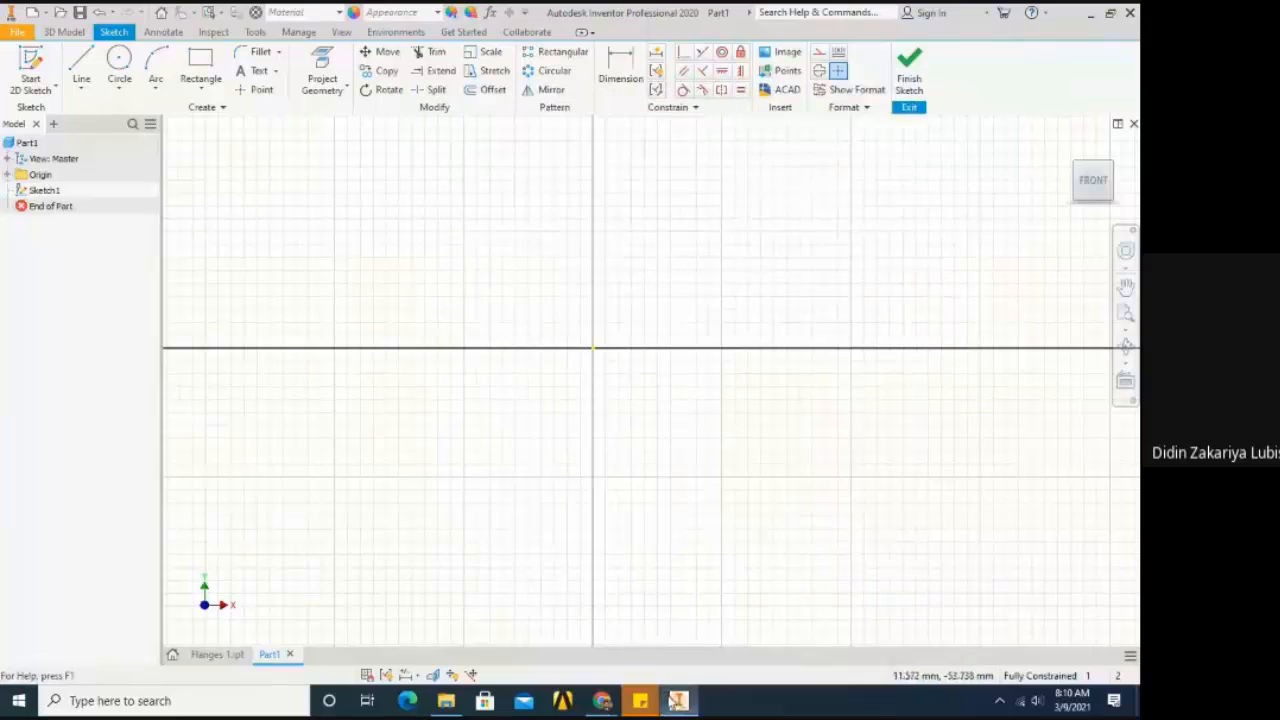
Show the coupling drawing in the browser and open the full sticky note of calculated D values over it
{"action": "mouse_move", "coordinate": [602, 700]}
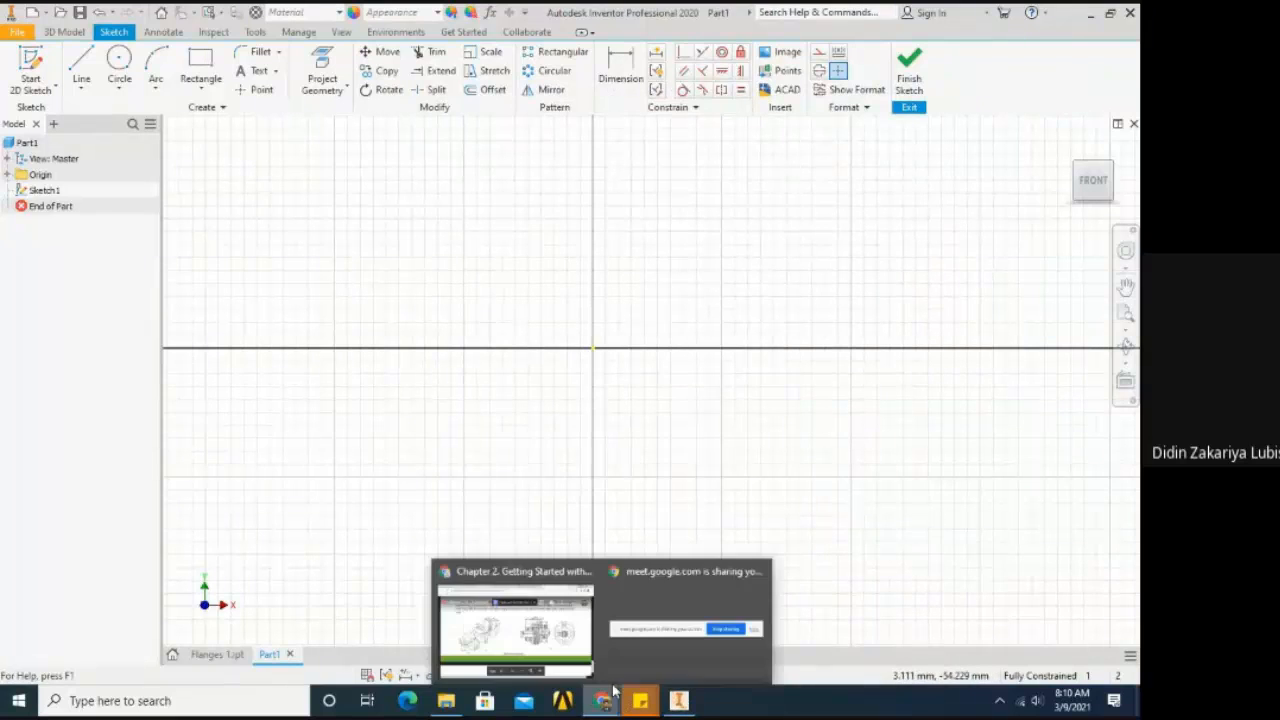
{"action": "left_click", "coordinate": [557, 641]}
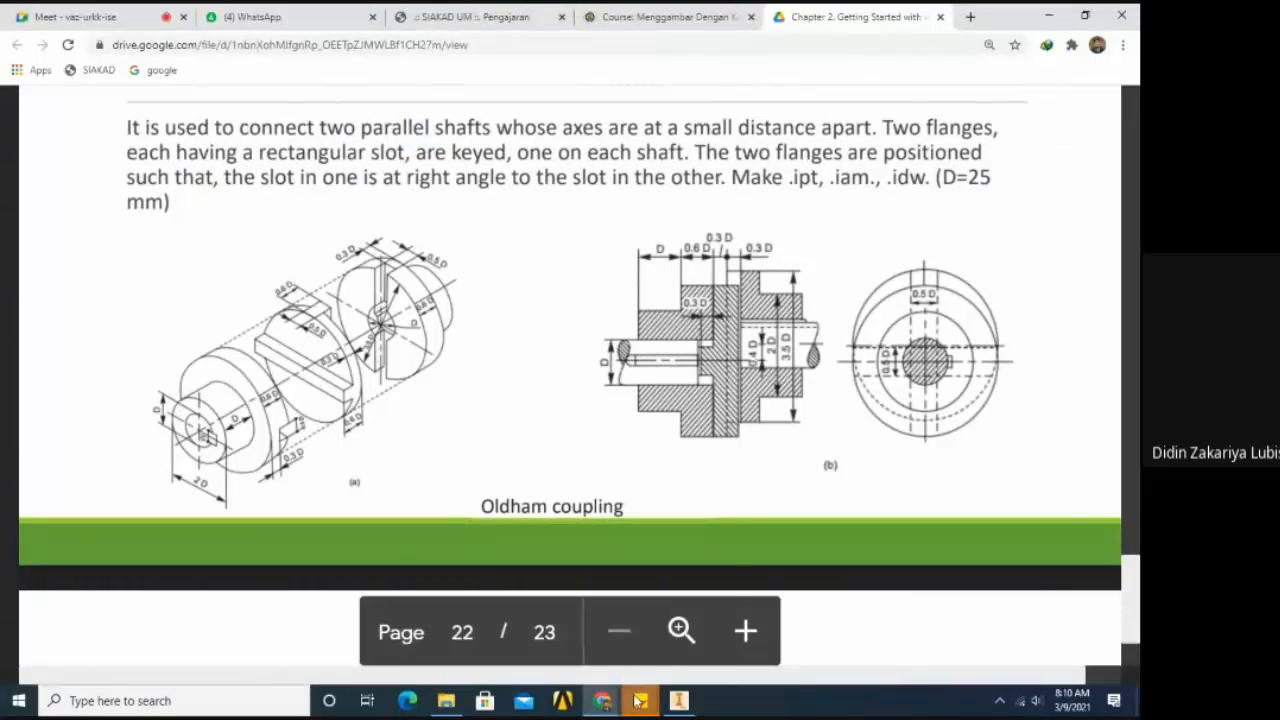
{"action": "mouse_move", "coordinate": [637, 700]}
{"action": "left_click", "coordinate": [678, 628]}
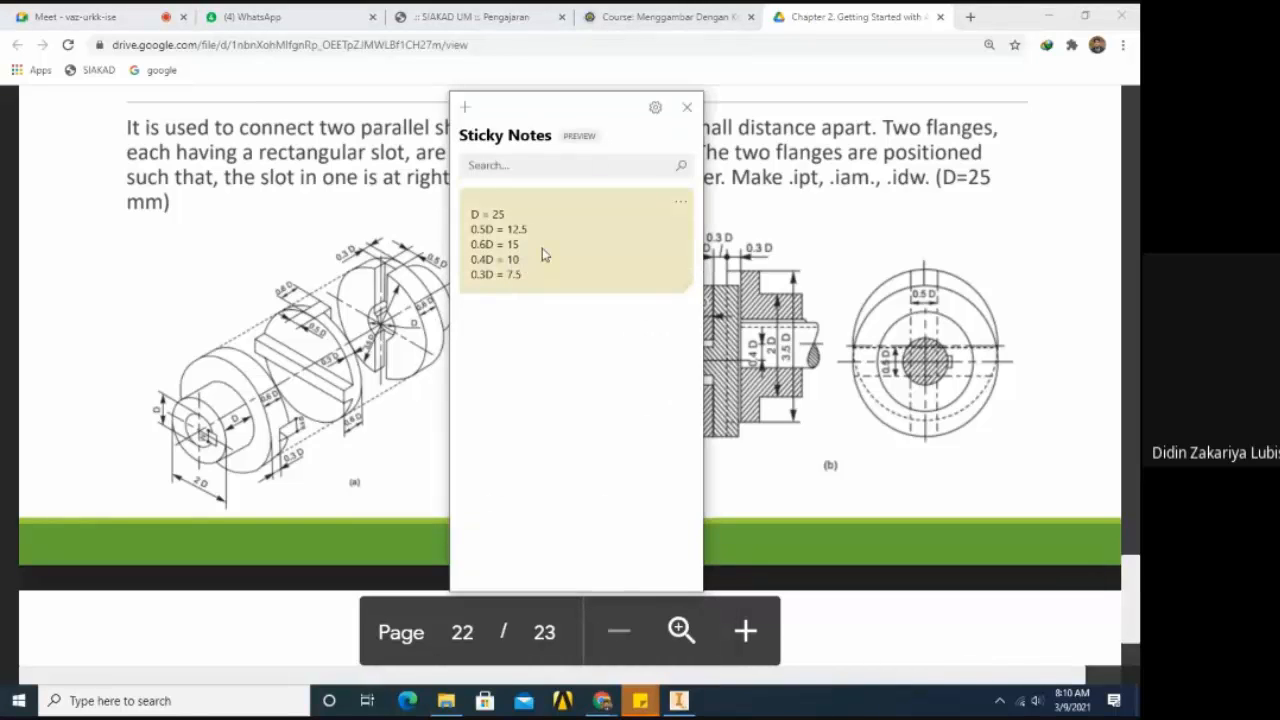
{"action": "left_click", "coordinate": [668, 224]}
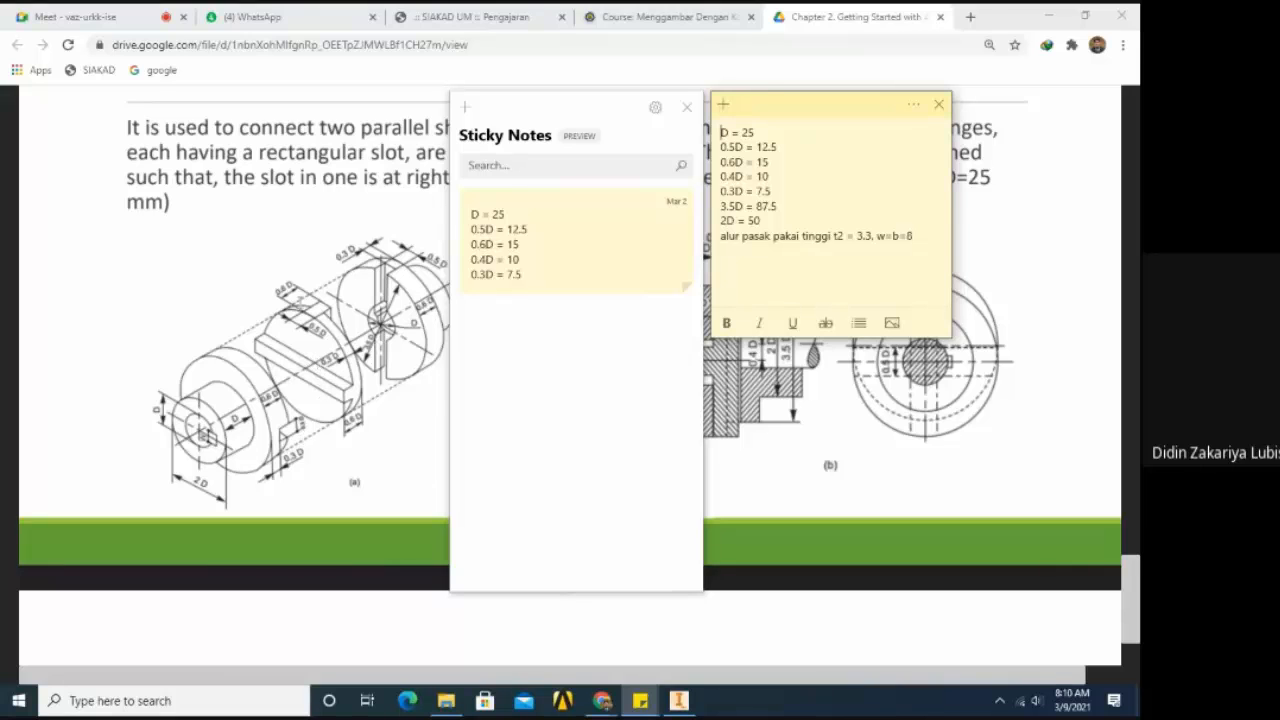
Switch back to Inventor and draw a circle of 87.5 mm diameter centred on the sketch origin
{"action": "left_click", "coordinate": [678, 700]}
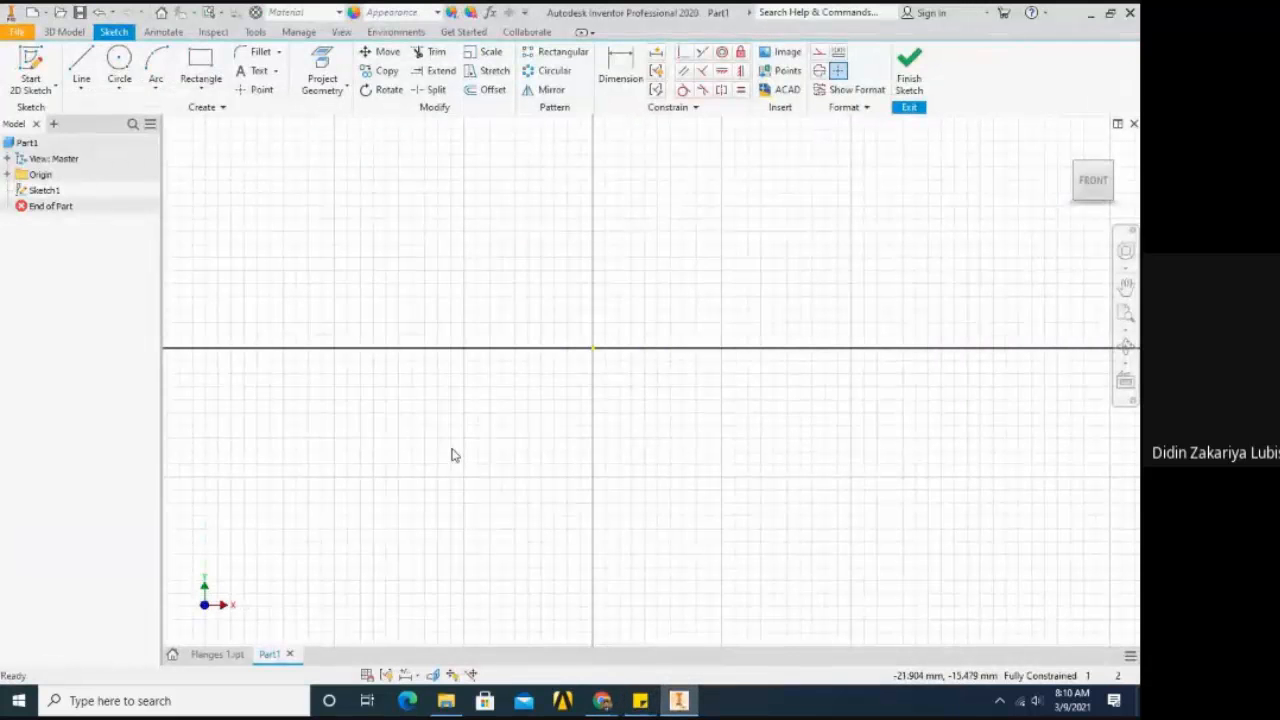
{"action": "left_click", "coordinate": [119, 58]}
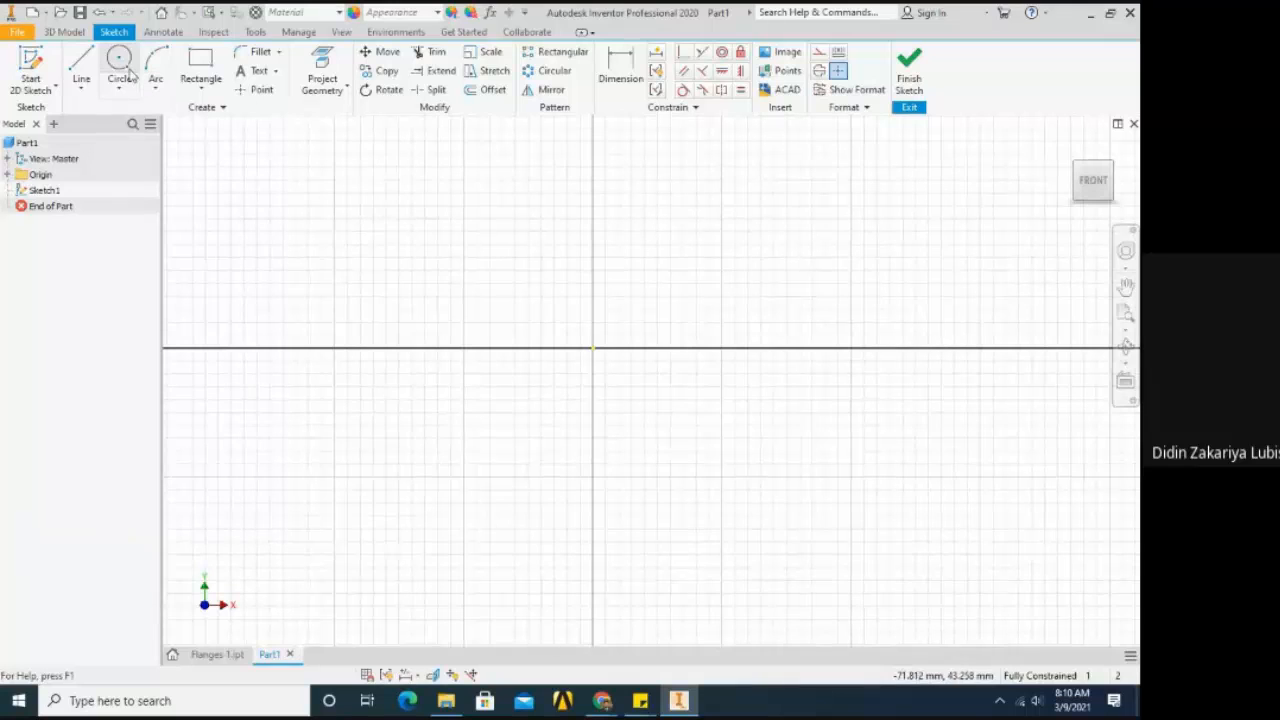
{"action": "left_click", "coordinate": [593, 347]}
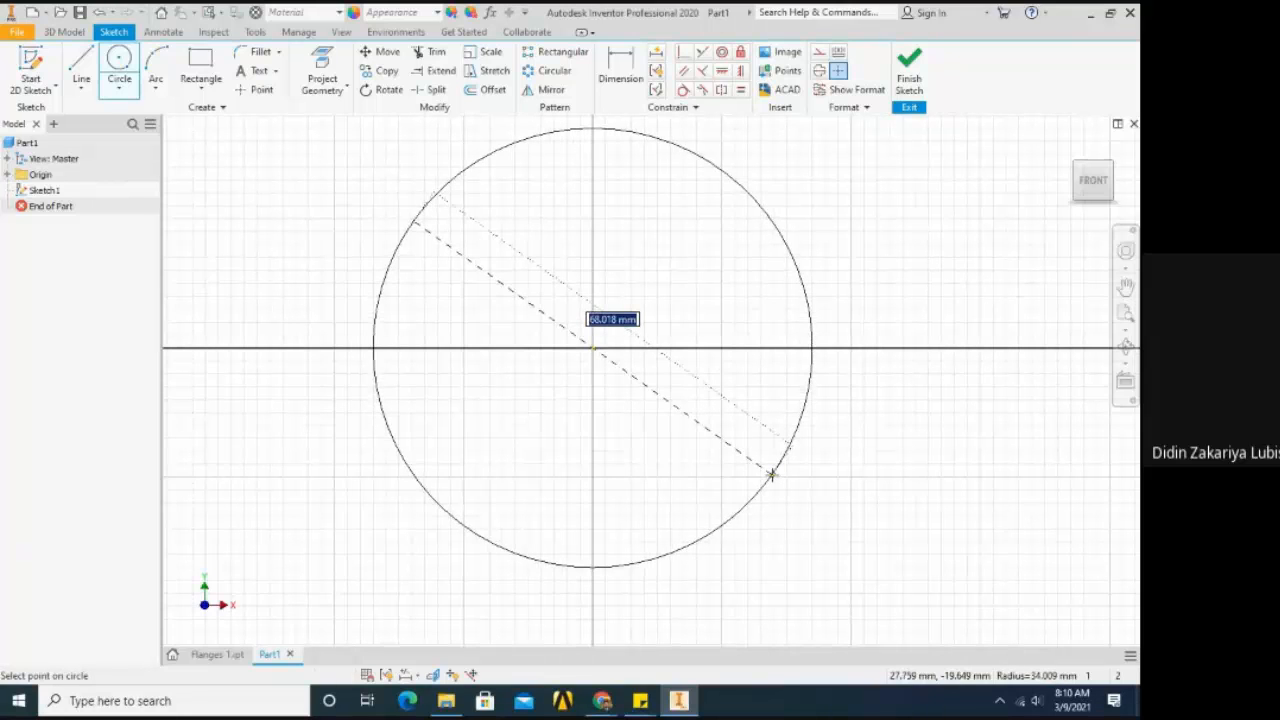
{"action": "type", "text": "87."}
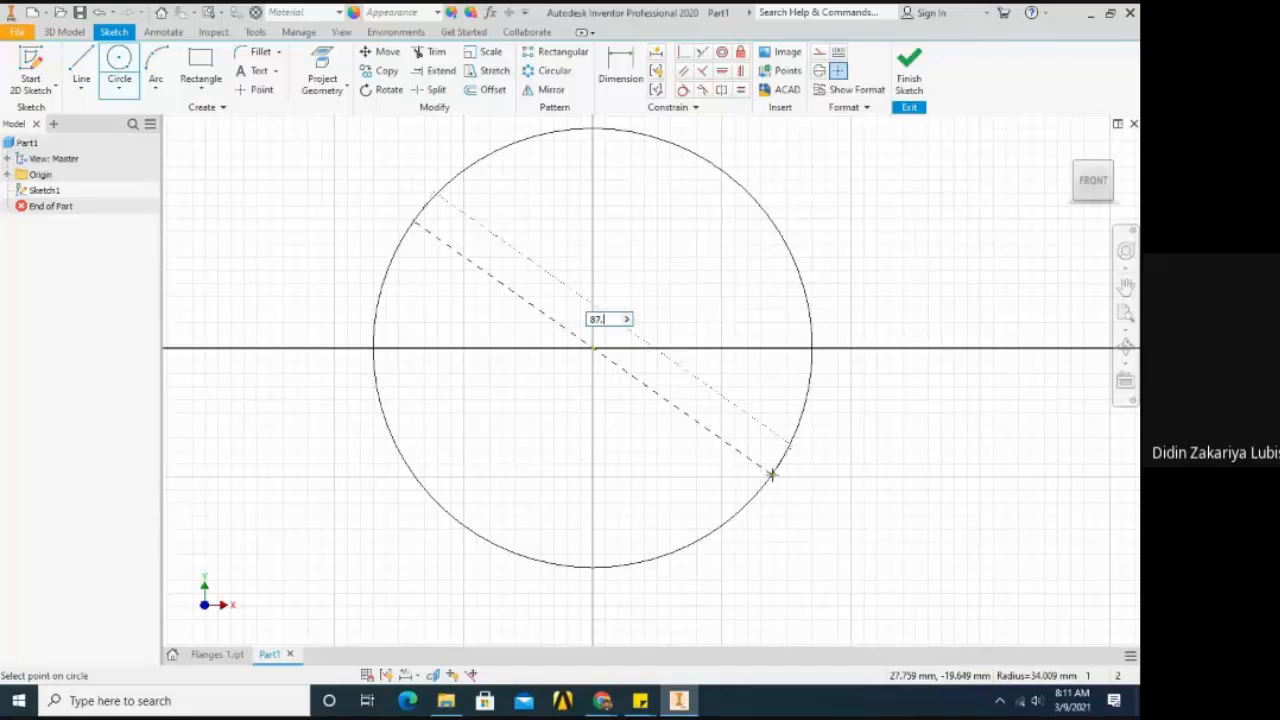
{"action": "type", "text": "5"}
{"action": "key", "text": "Return"}
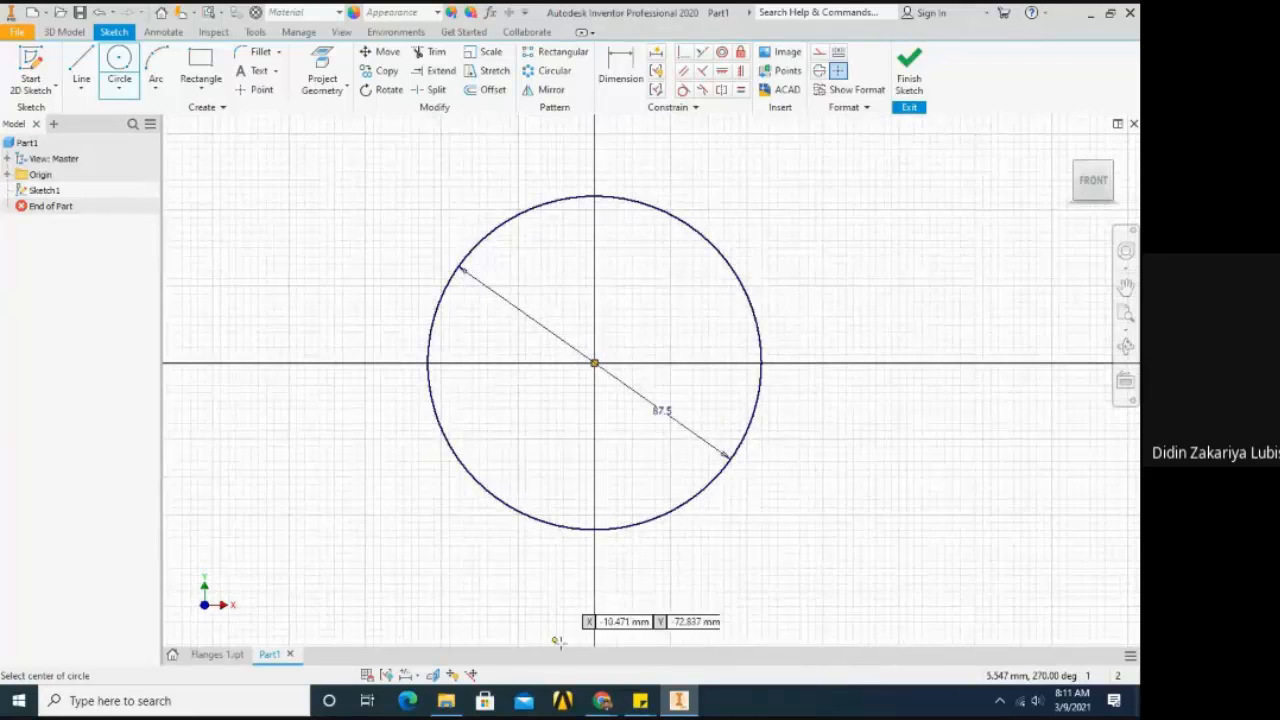
Check the slot proportions on the browser's coupling drawing and look up their values in the sticky note over Inventor
{"action": "mouse_move", "coordinate": [609, 705]}
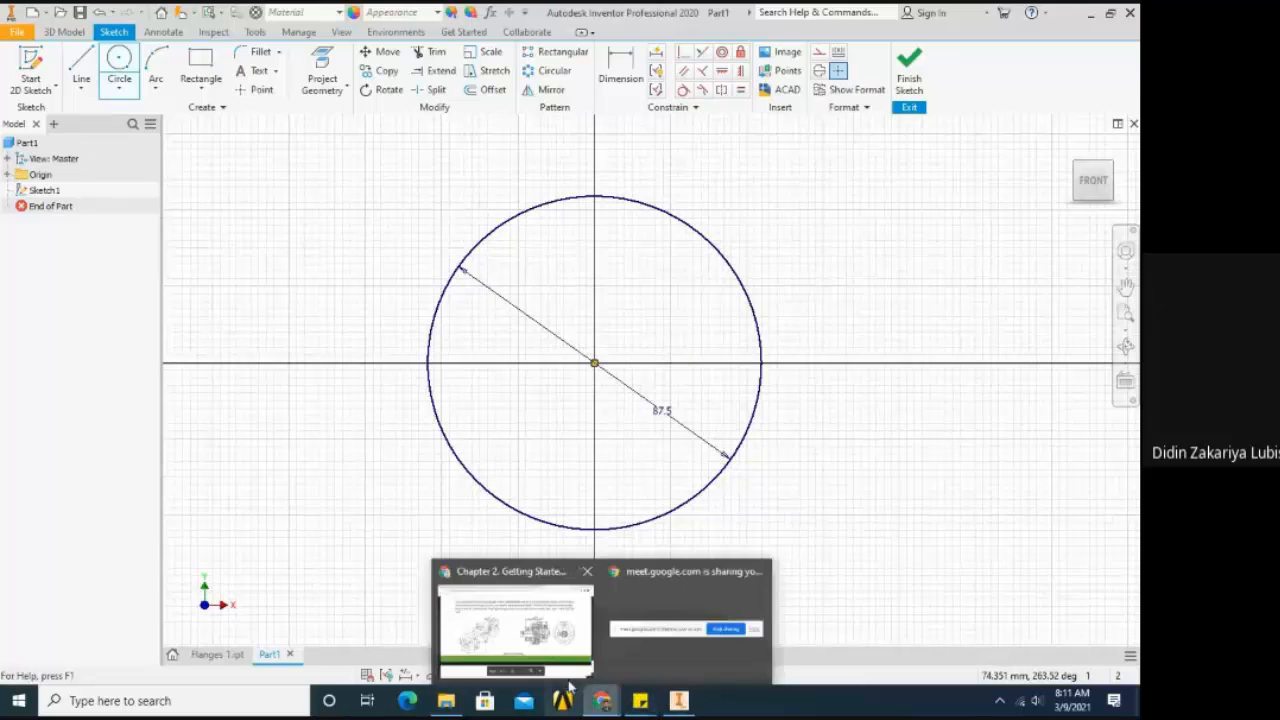
{"action": "left_click", "coordinate": [515, 630]}
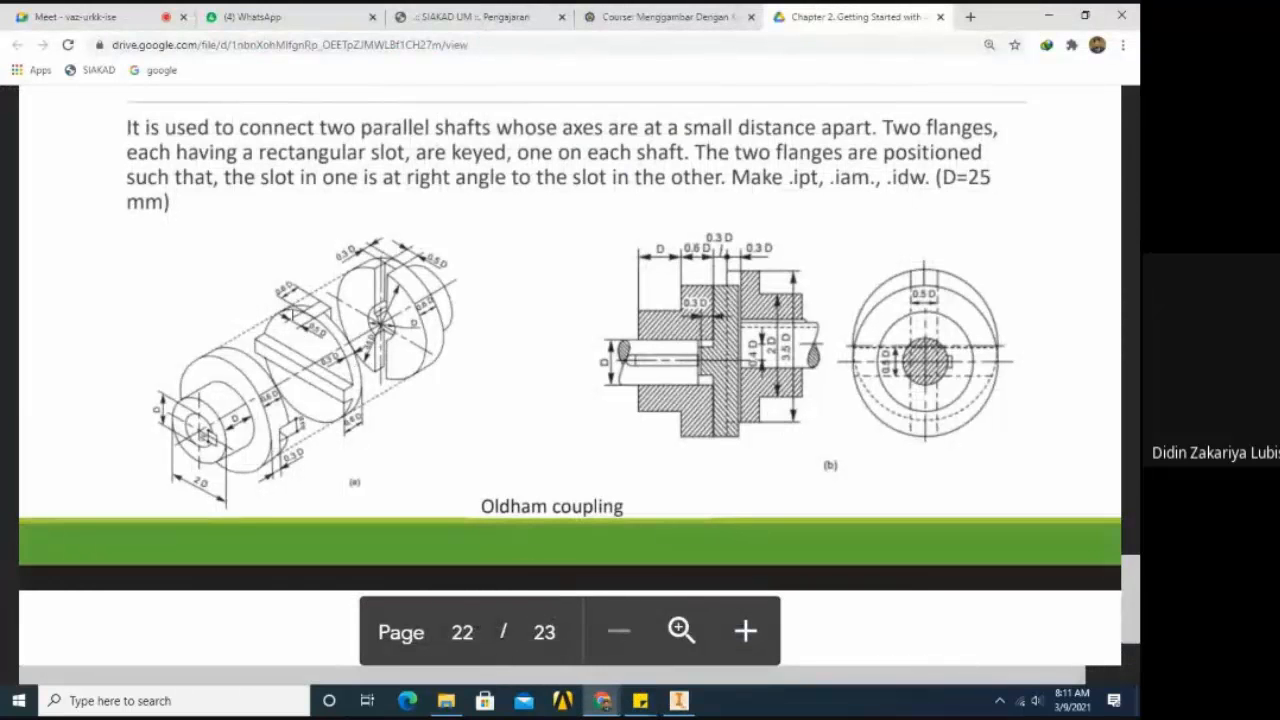
{"action": "left_click", "coordinate": [679, 700]}
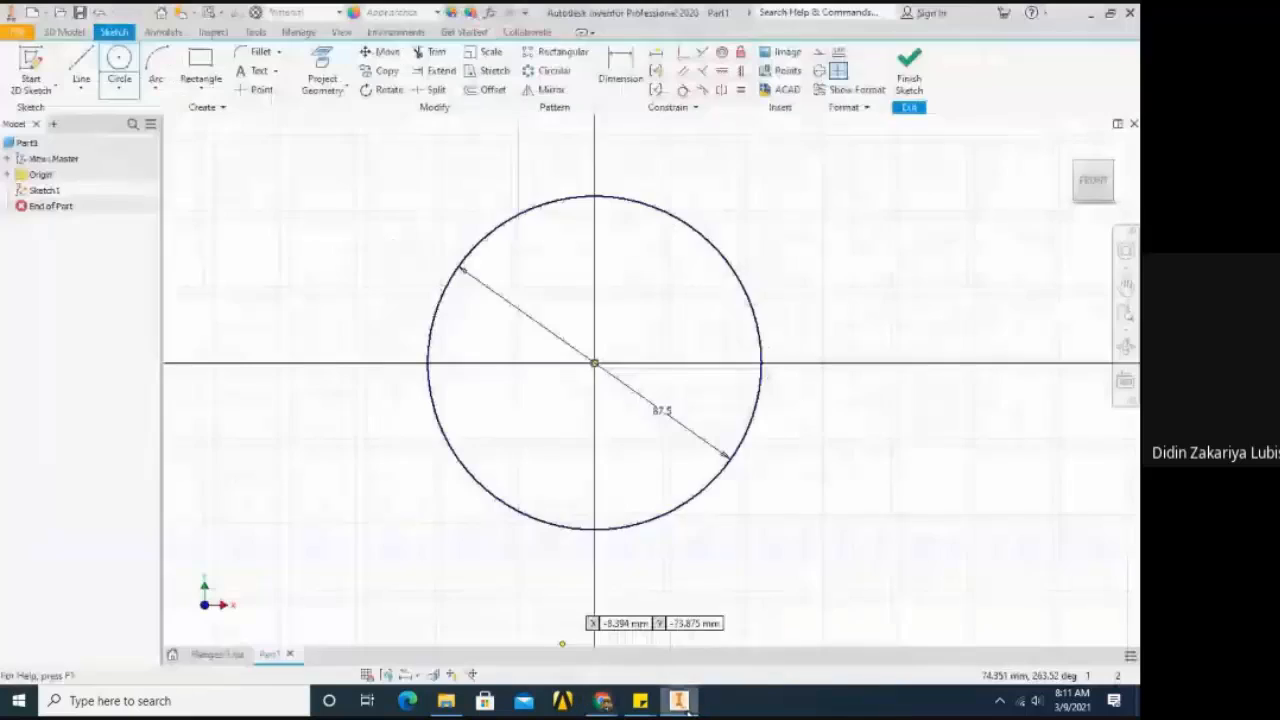
{"action": "mouse_move", "coordinate": [640, 700]}
{"action": "left_click", "coordinate": [609, 652]}
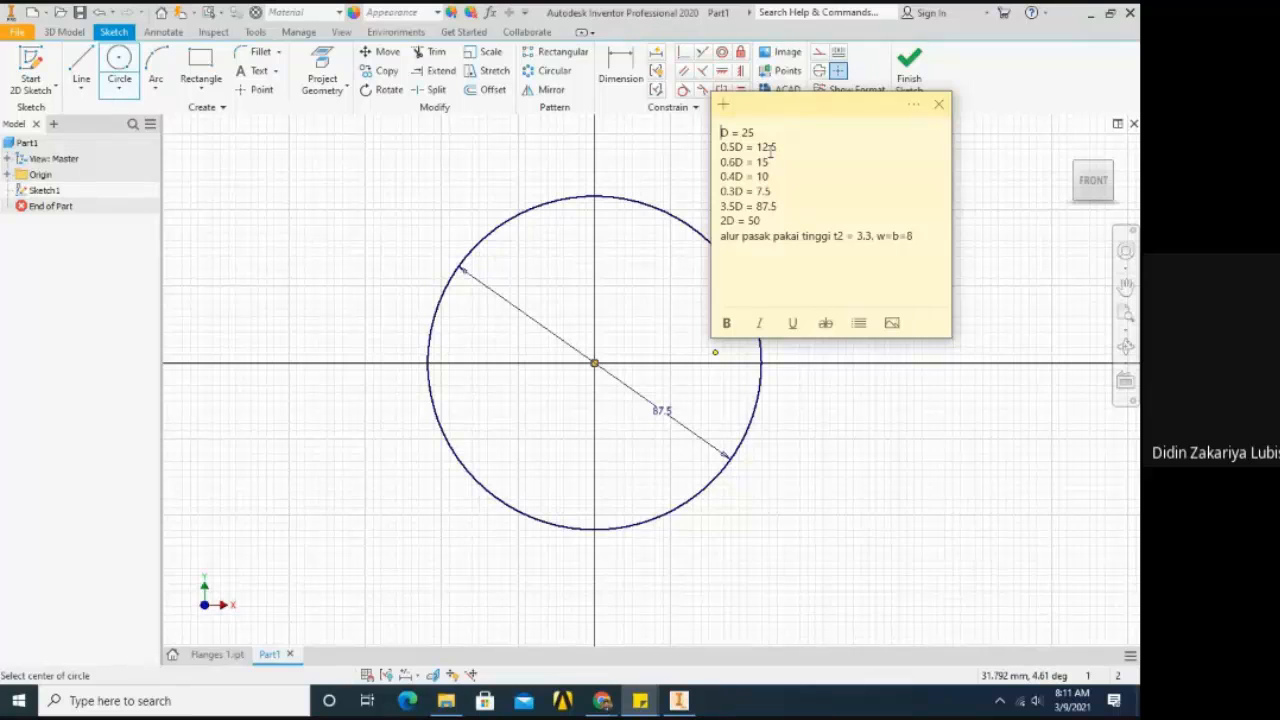
Sketch a horizontal rectangle about 20 mm high across the circle and trim away its portions outside the circle
{"action": "left_click", "coordinate": [200, 65]}
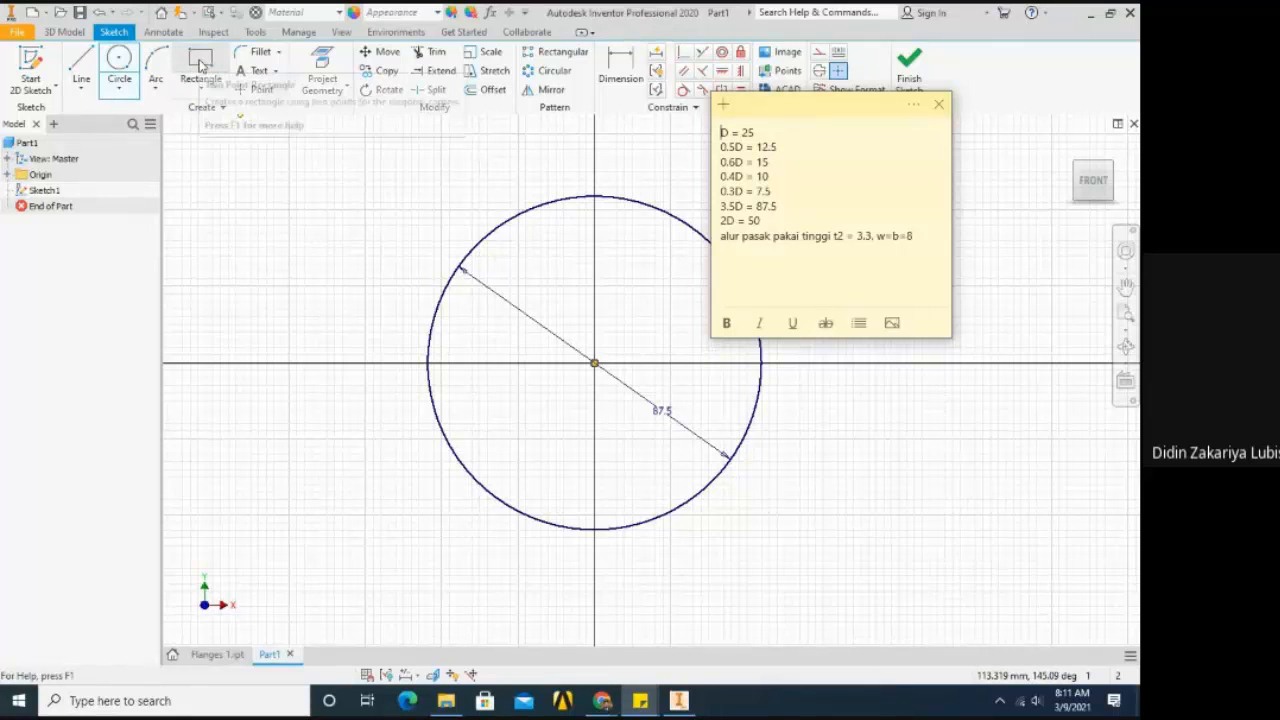
{"action": "left_click", "coordinate": [356, 330]}
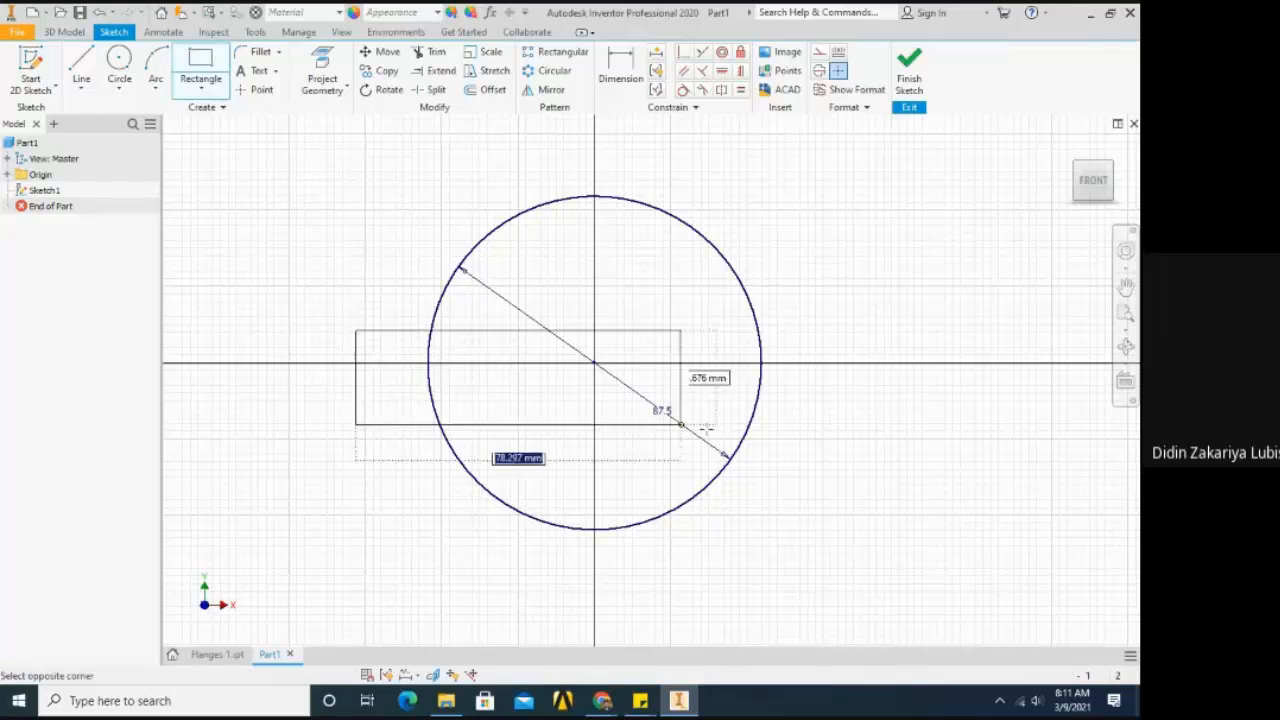
{"action": "left_click", "coordinate": [816, 406]}
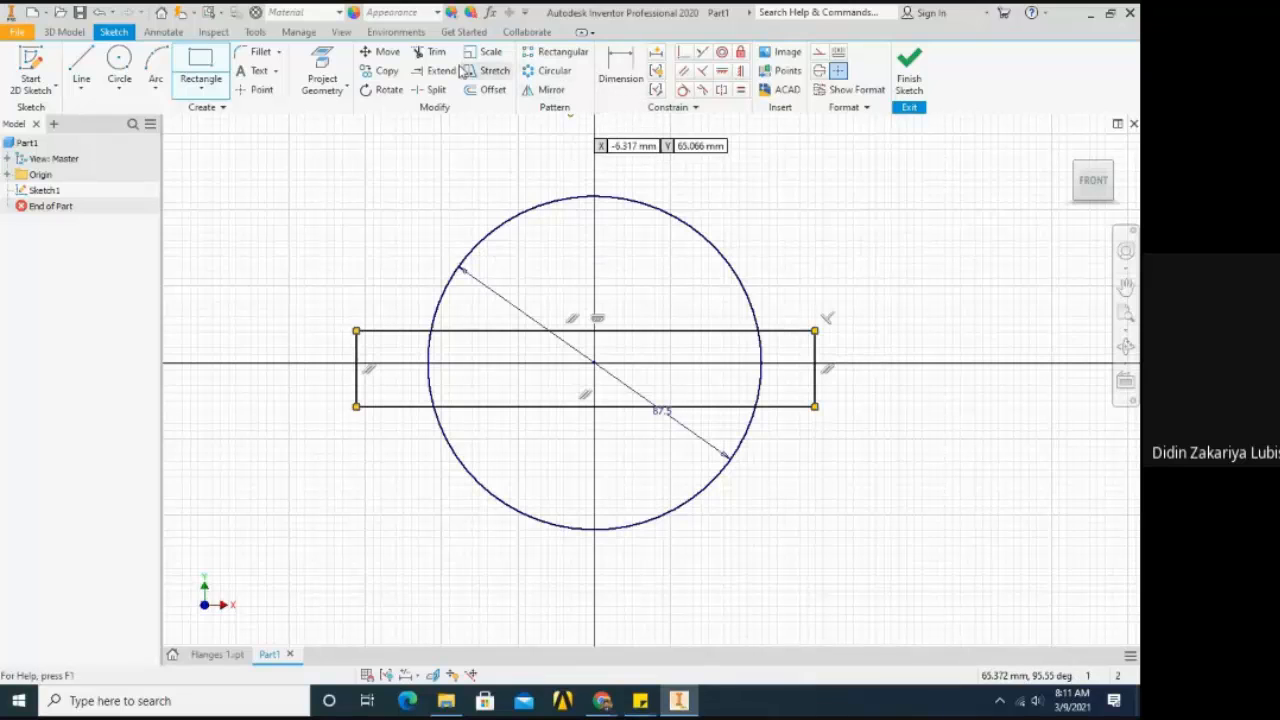
{"action": "left_click", "coordinate": [430, 52]}
{"action": "mouse_move", "coordinate": [778, 285]}
{"action": "left_mouse_down"}
{"action": "mouse_move", "coordinate": [792, 355]}
{"action": "mouse_move", "coordinate": [831, 389]}
{"action": "mouse_move", "coordinate": [780, 425]}
{"action": "left_mouse_up"}
{"action": "mouse_move", "coordinate": [383, 298]}
{"action": "left_mouse_down"}
{"action": "mouse_move", "coordinate": [389, 346]}
{"action": "mouse_move", "coordinate": [340, 369]}
{"action": "mouse_move", "coordinate": [423, 429]}
{"action": "left_mouse_up"}
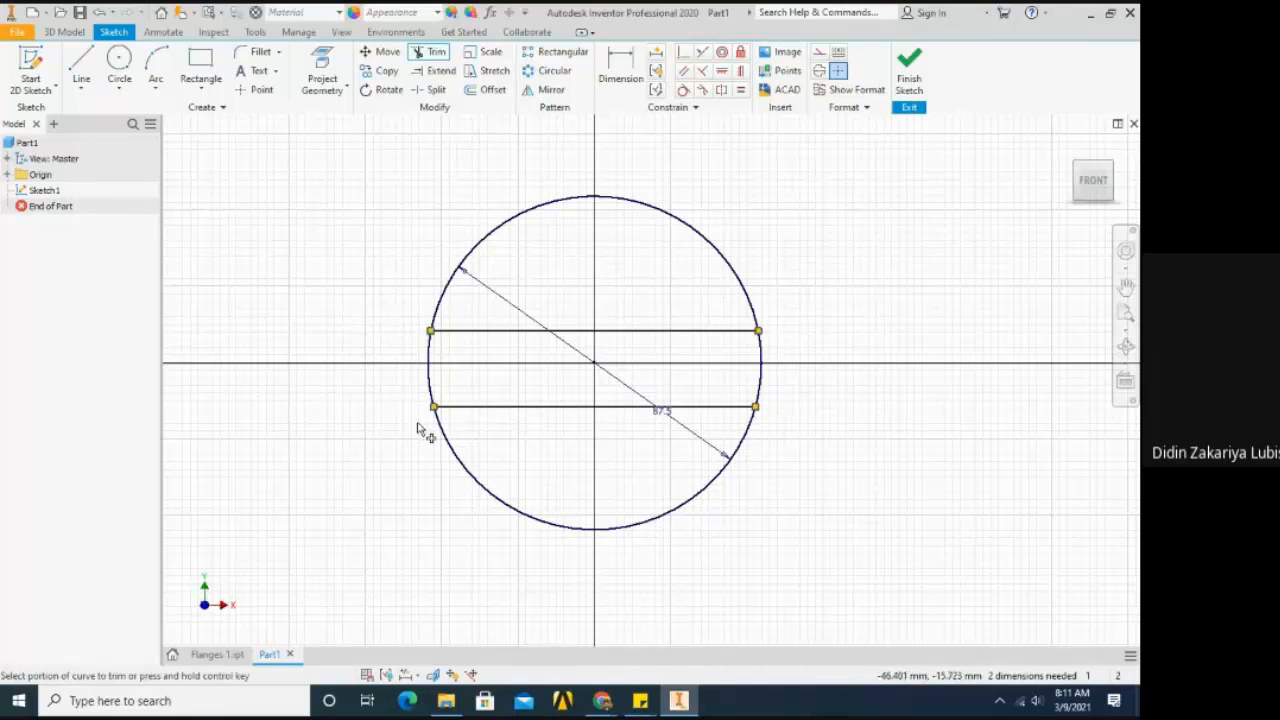
Dimension the spacing between the two horizontal lines across the circle to 12.5 mm
{"action": "left_click", "coordinate": [616, 84]}
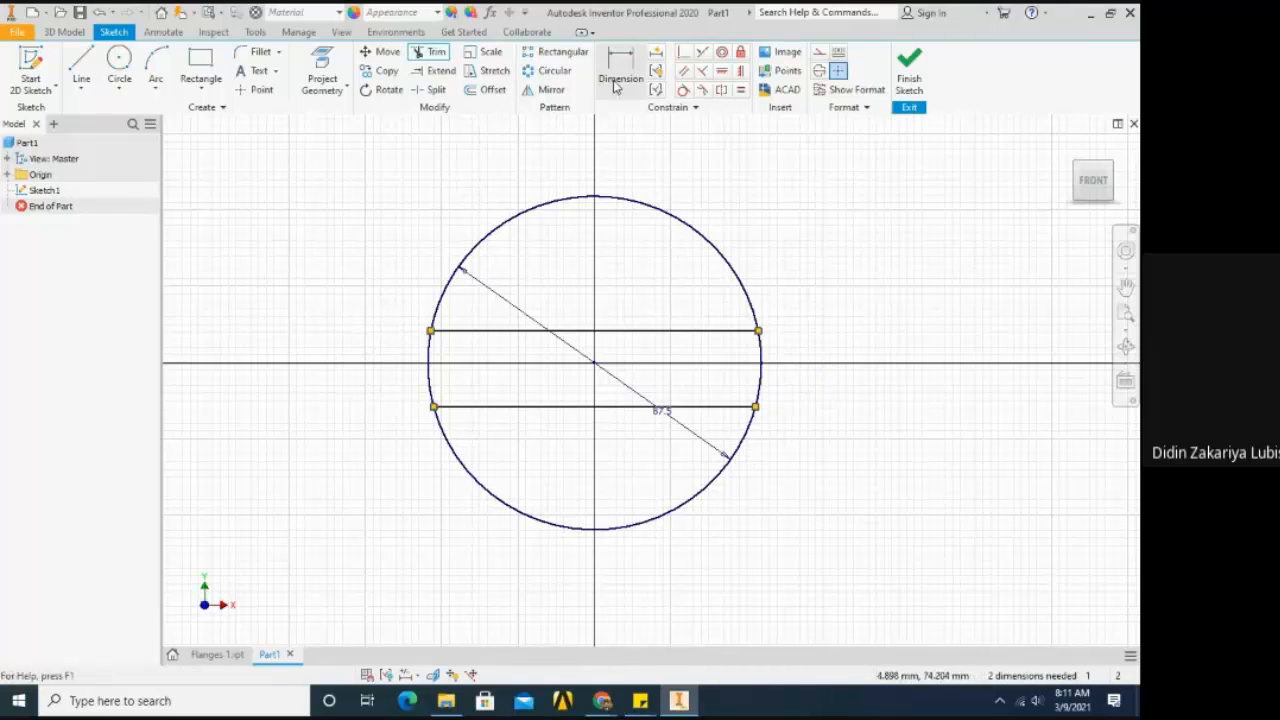
{"action": "left_click", "coordinate": [629, 330]}
{"action": "left_click", "coordinate": [622, 410]}
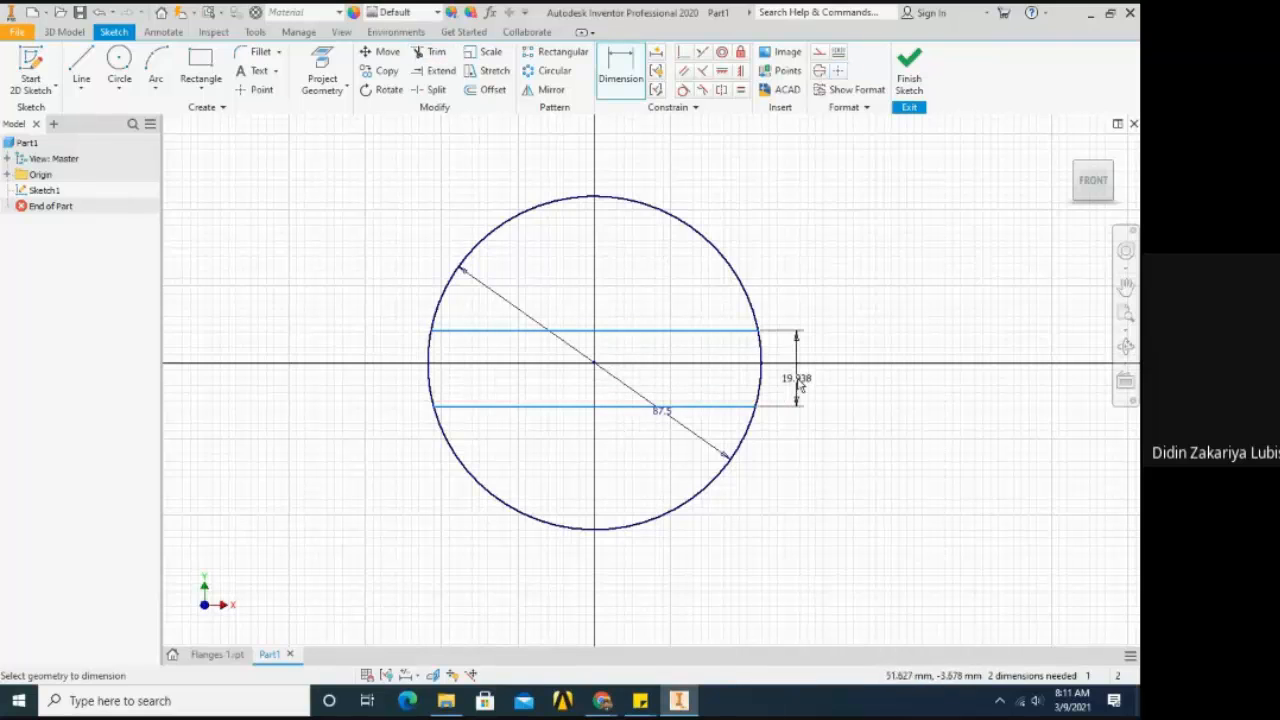
{"action": "left_click", "coordinate": [818, 380]}
{"action": "type", "text": "12.5"}
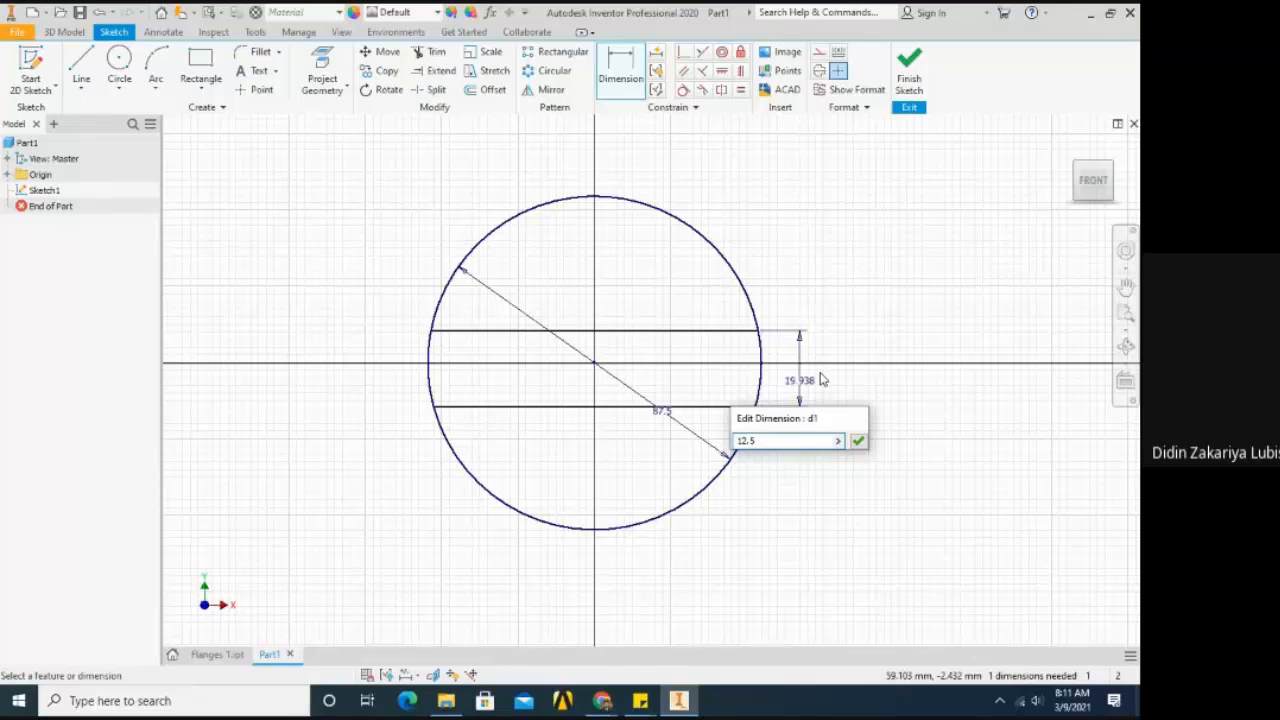
{"action": "key", "text": "Return"}
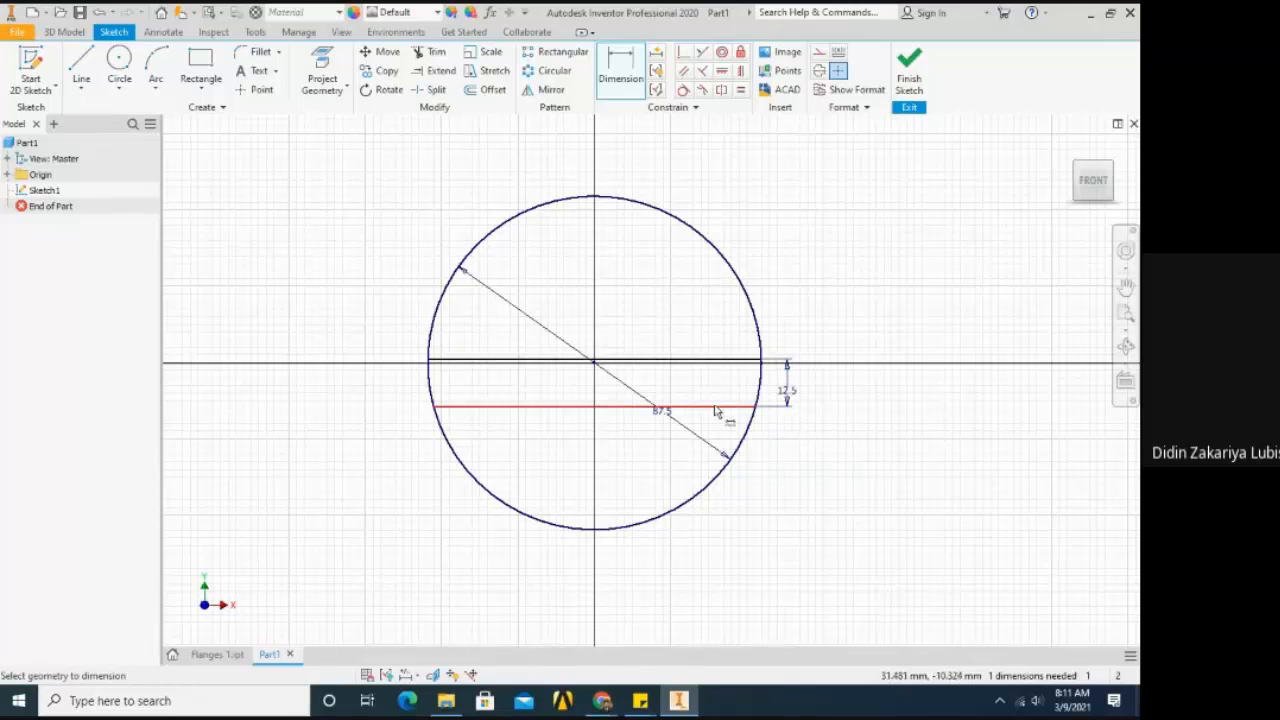
{"action": "key", "text": "Escape"}
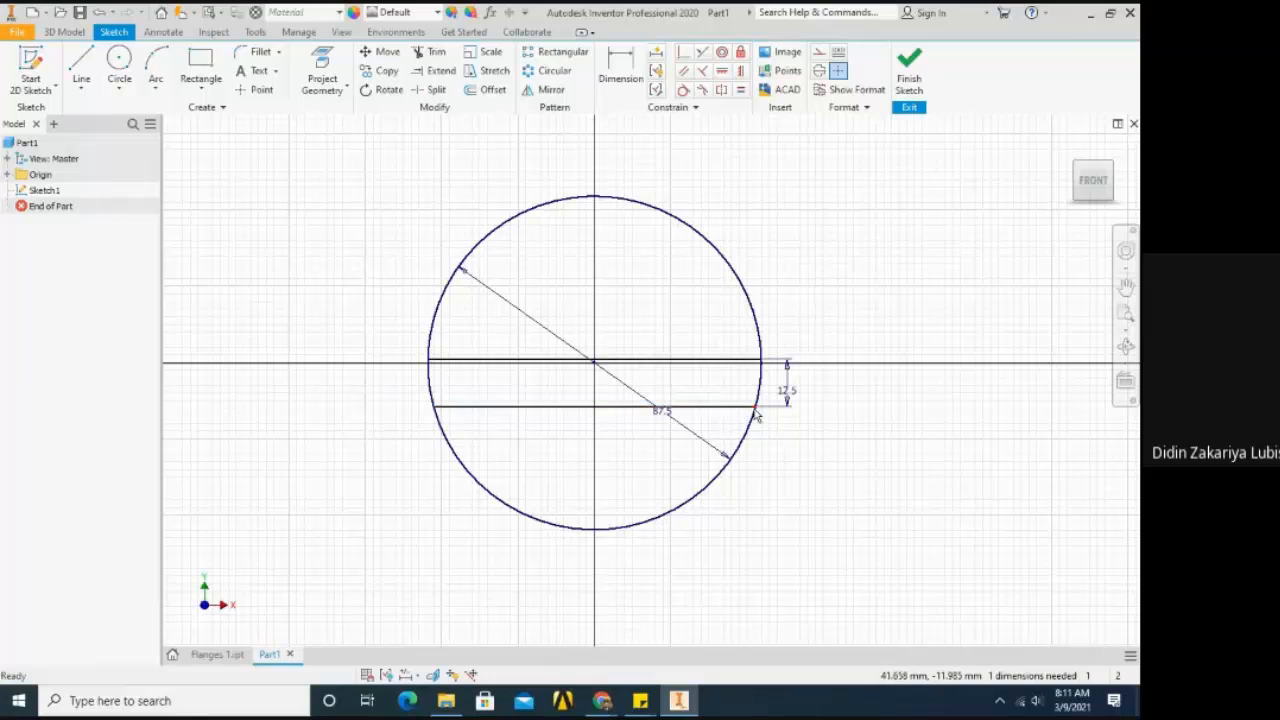
Centre the slot on the circle by dimensioning its upper line from the horizontal centre line as d1/2
{"action": "left_click_drag", "start_coordinate": [756, 411], "coordinate": [756, 392]}
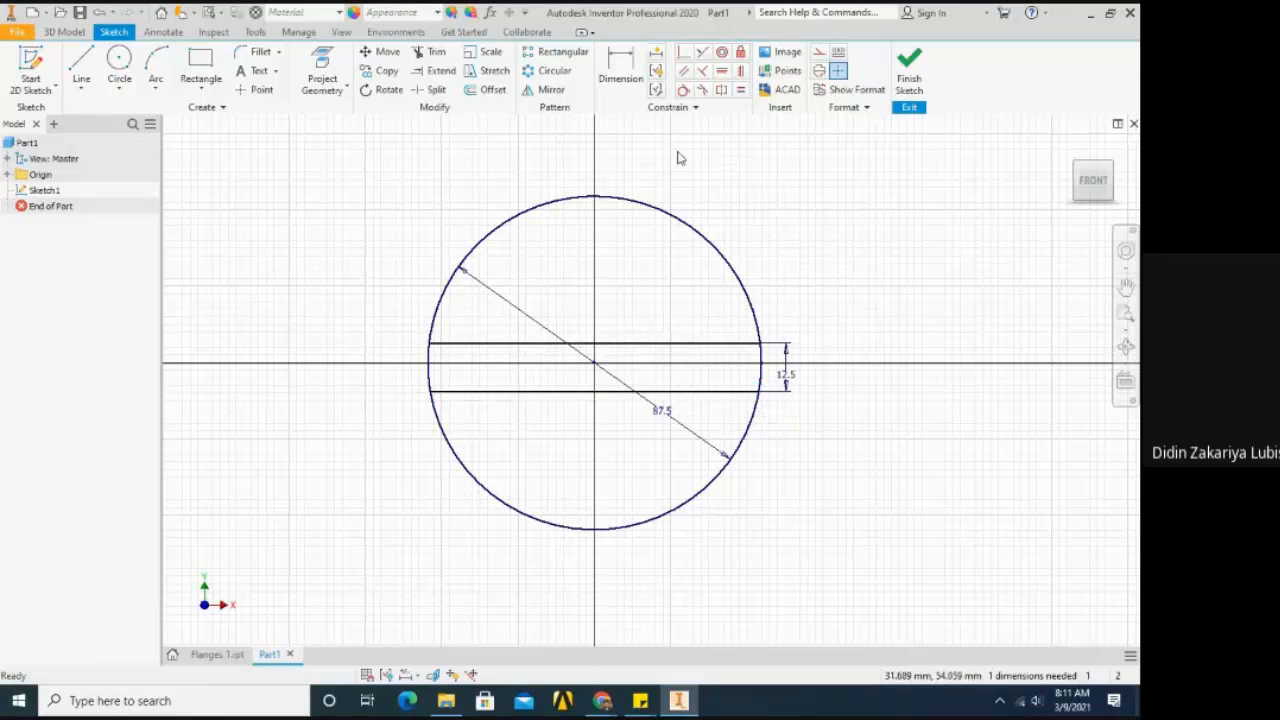
{"action": "left_click", "coordinate": [621, 70]}
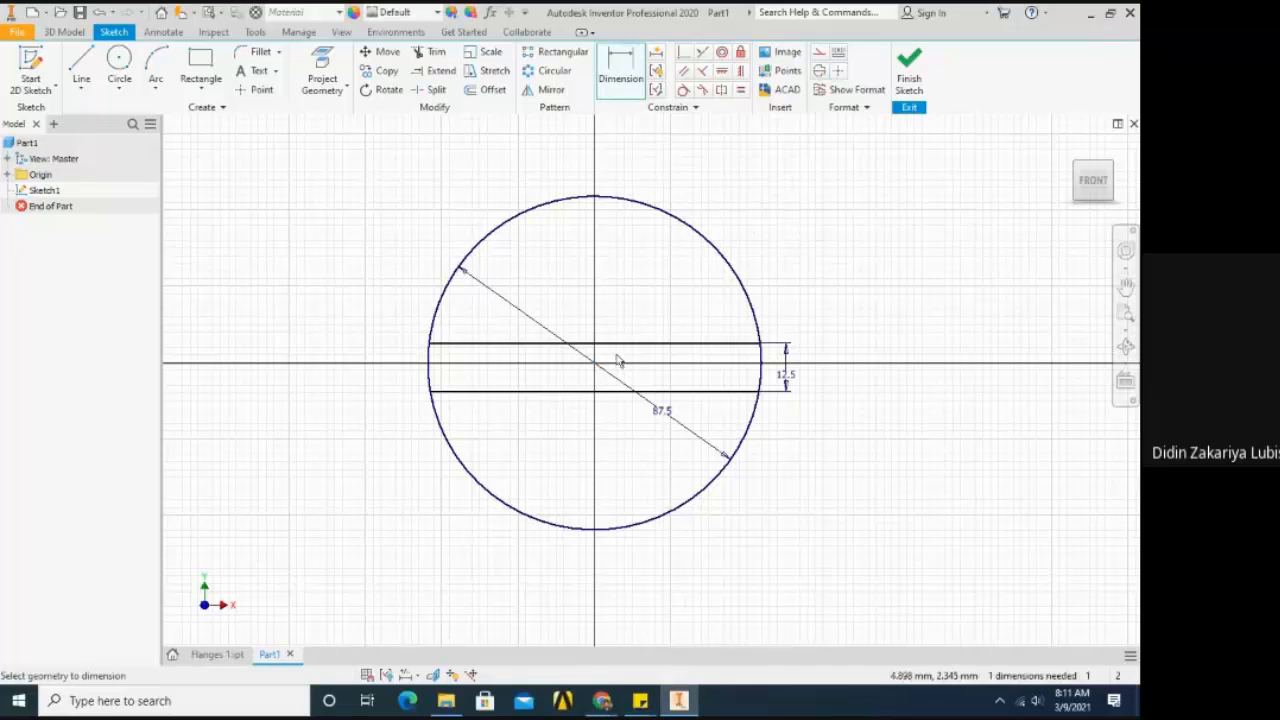
{"action": "left_click", "coordinate": [620, 362]}
{"action": "left_click", "coordinate": [625, 344]}
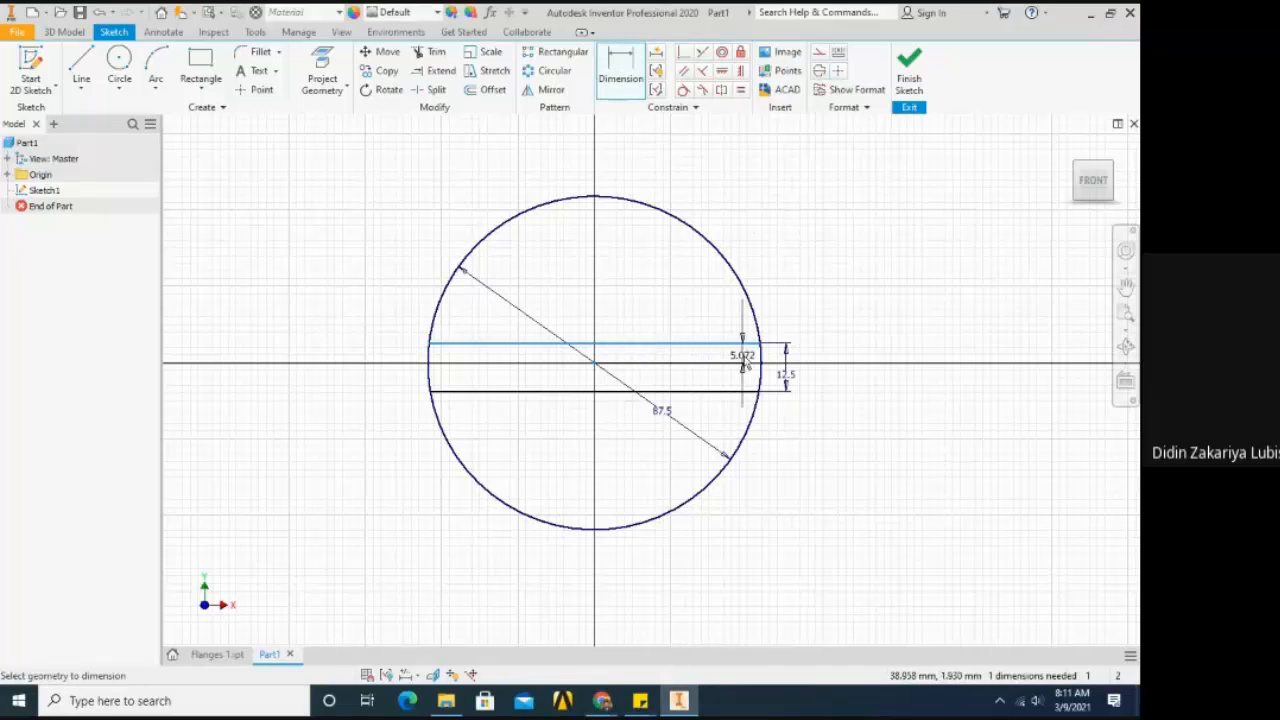
{"action": "left_click", "coordinate": [752, 368]}
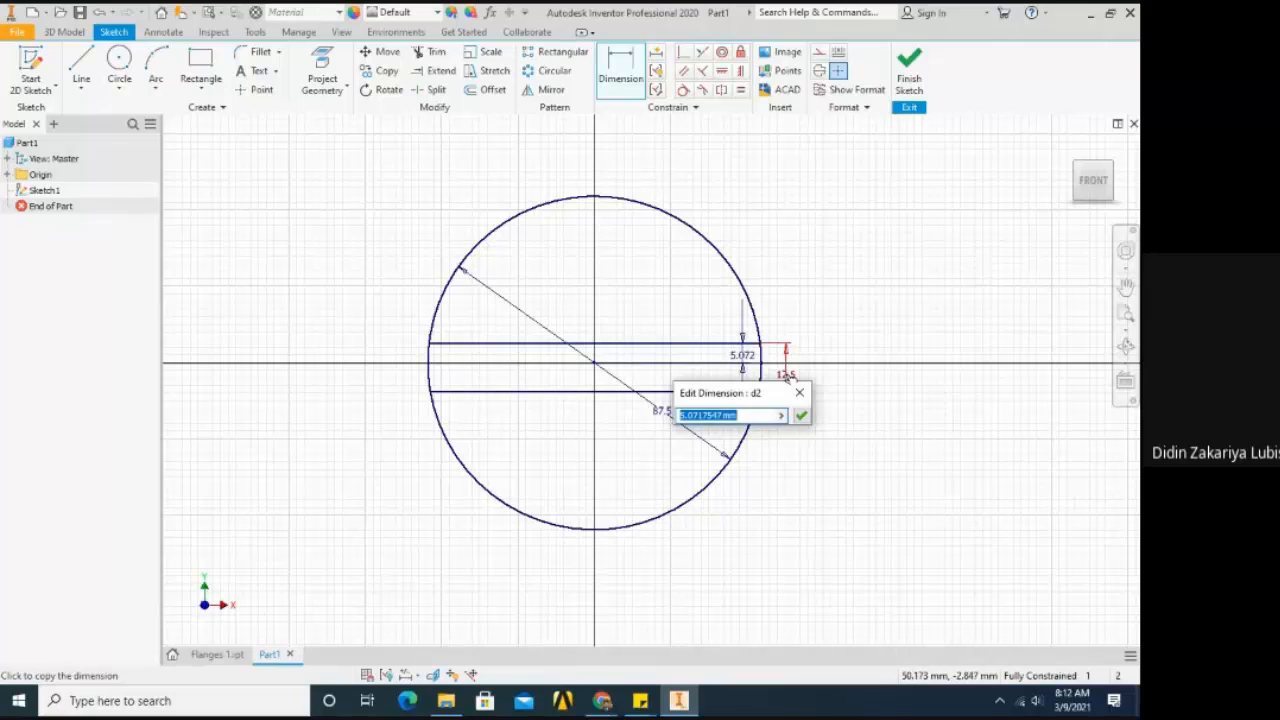
{"action": "type", "text": "d1/2"}
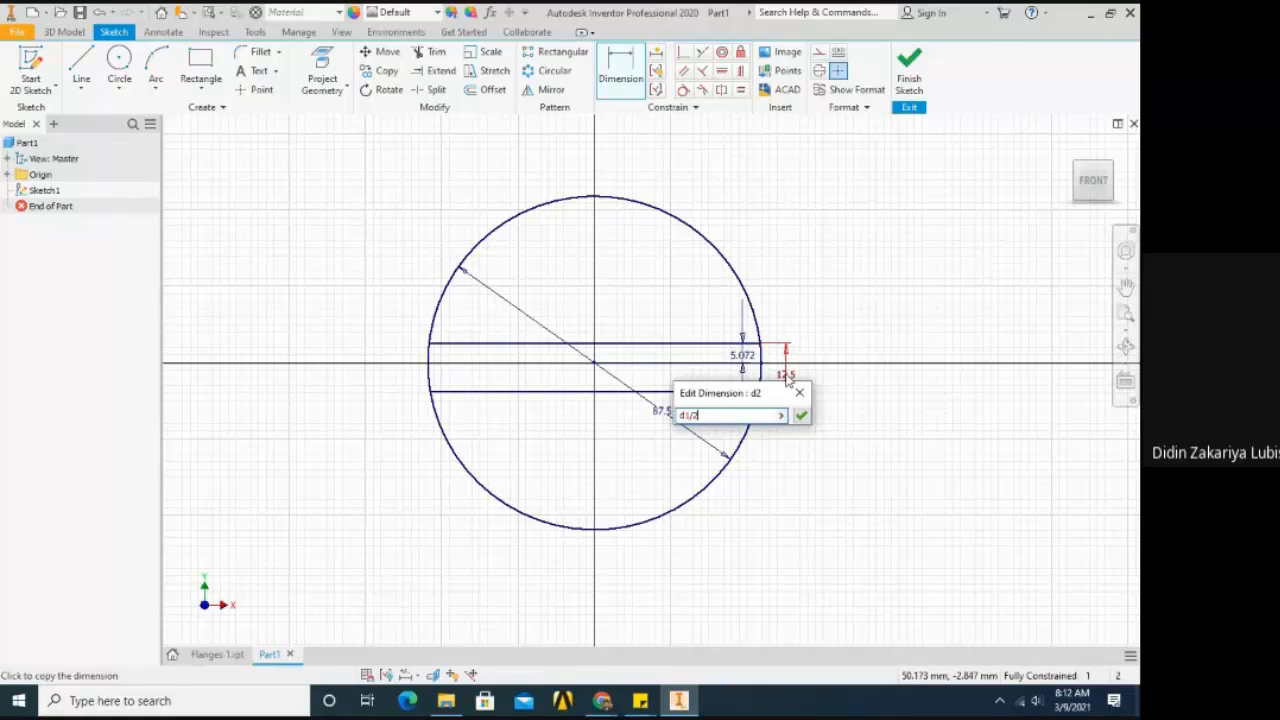
{"action": "key", "text": "Return"}
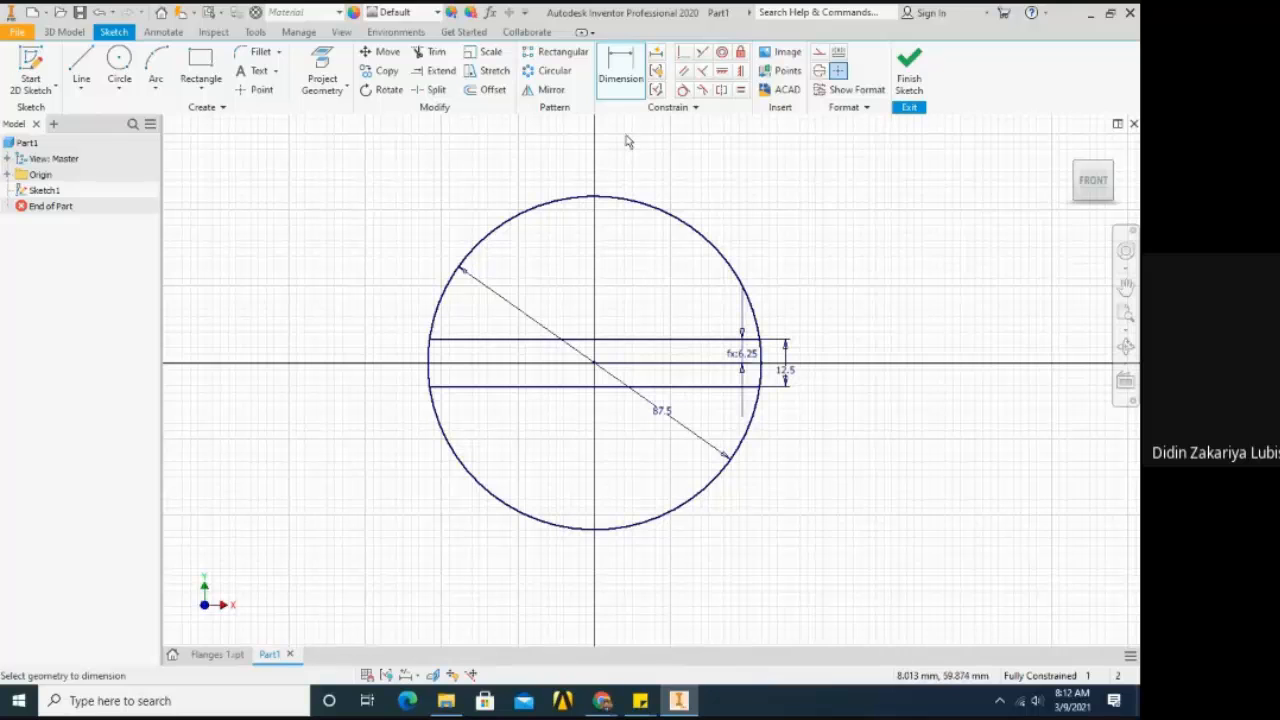
Switch to the Google Meet call in the browser, admit the waiting participant and return to Inventor
{"action": "mouse_move", "coordinate": [602, 700]}
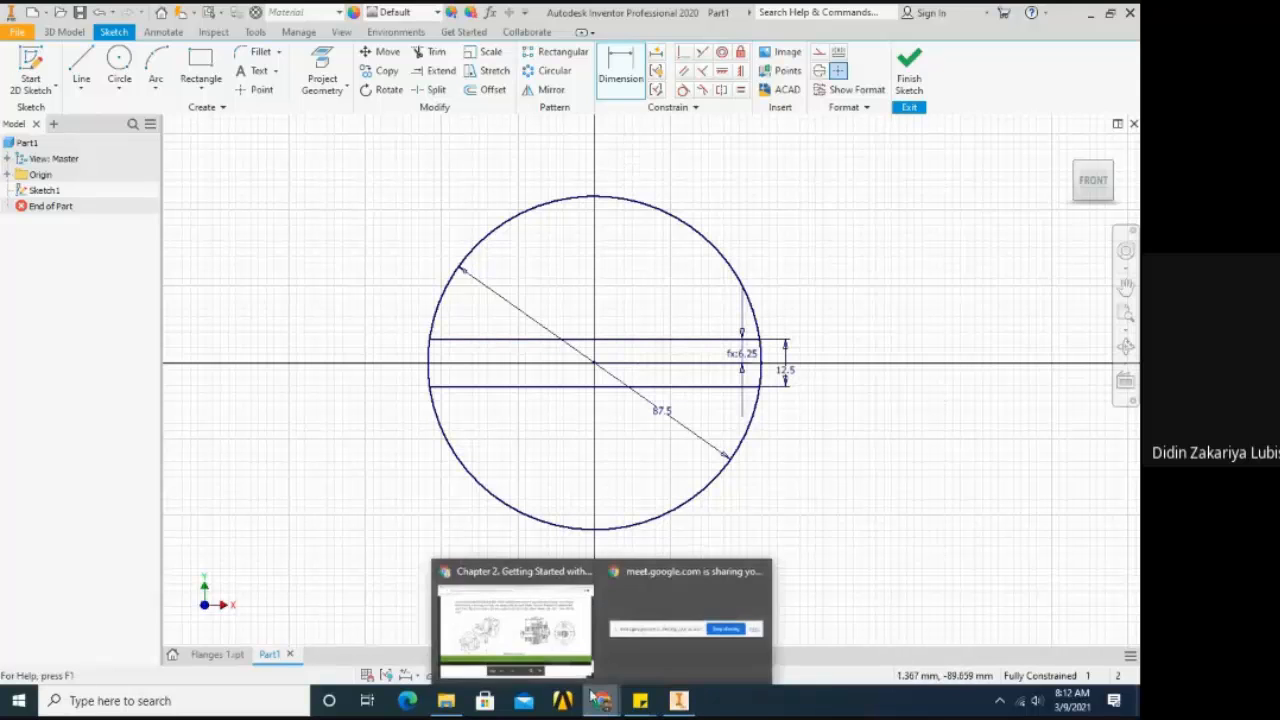
{"action": "left_click", "coordinate": [555, 630]}
{"action": "left_click", "coordinate": [130, 17]}
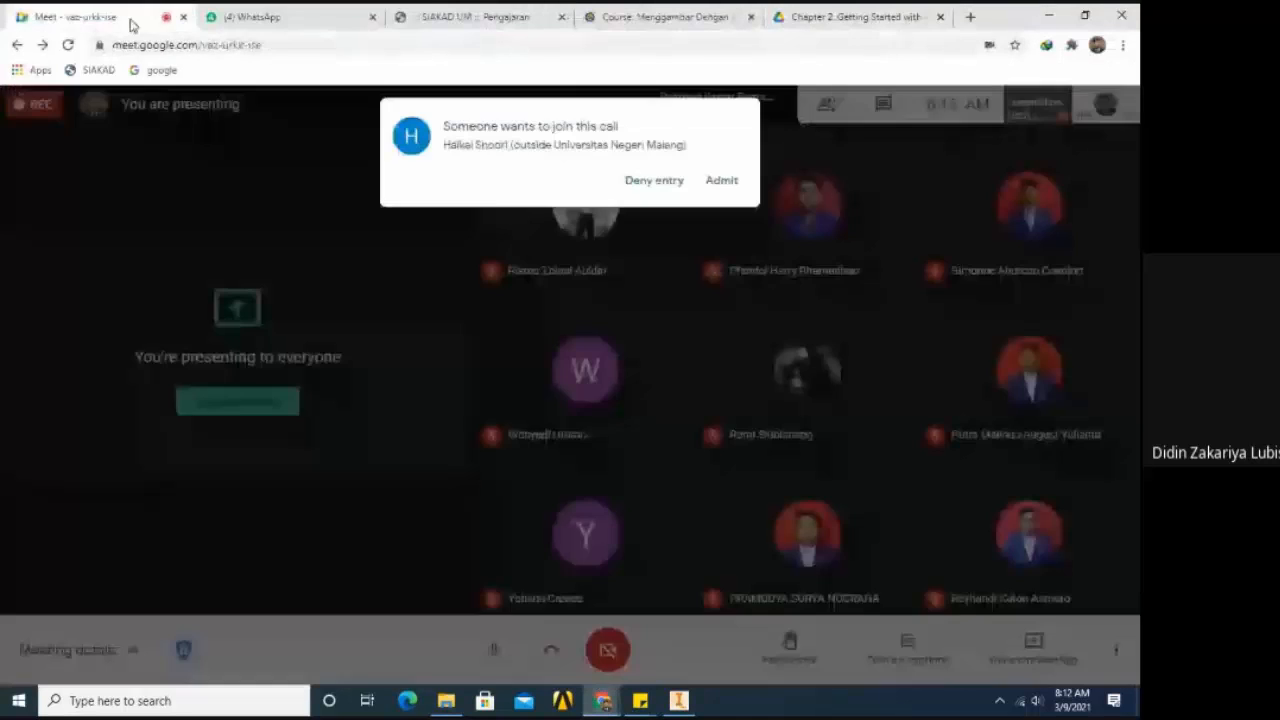
{"action": "left_click", "coordinate": [713, 187]}
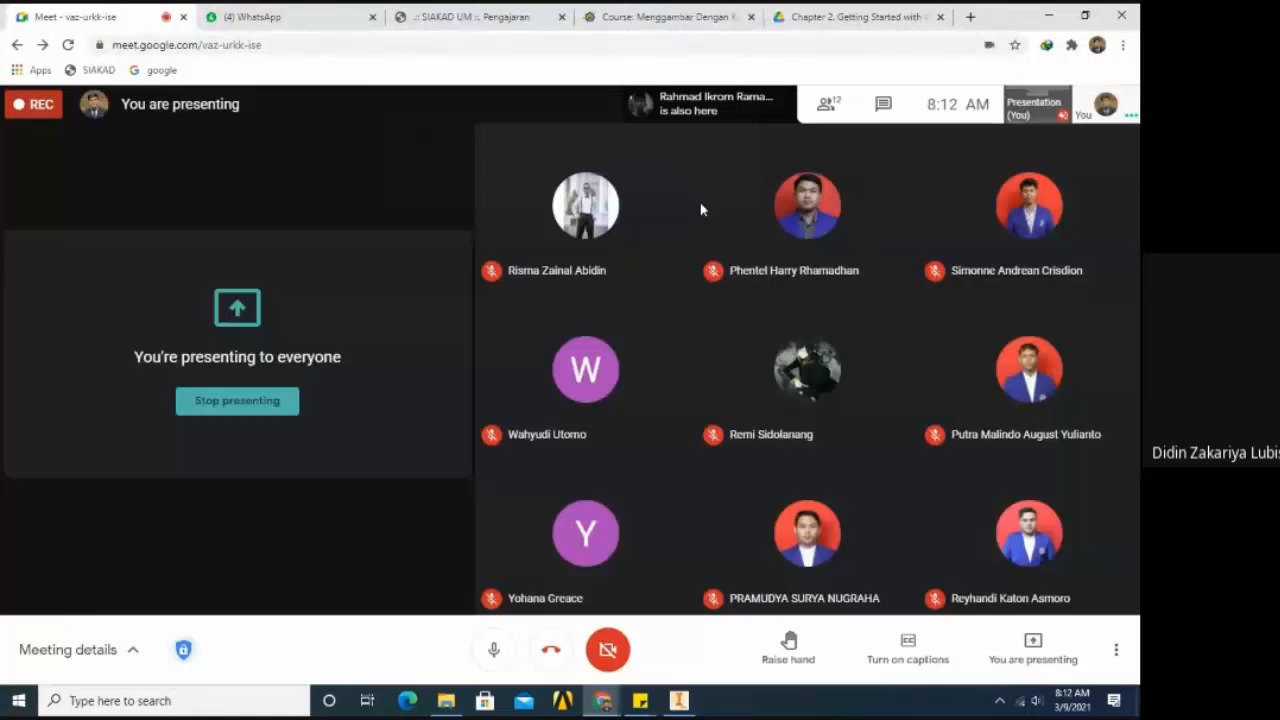
{"action": "left_click", "coordinate": [1047, 16]}
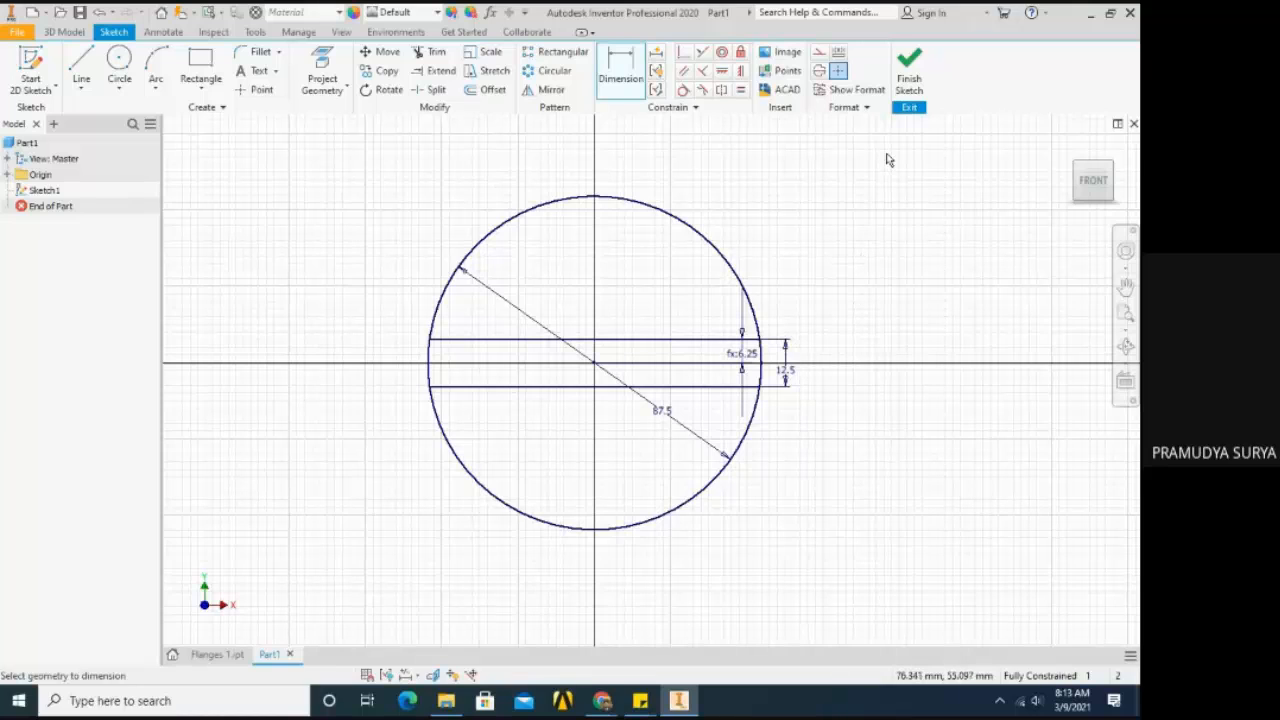
Finish the sketch, then look up the 0.3D and 0.6D values in the sticky note over the browser's coupling drawing
{"action": "left_click", "coordinate": [908, 88]}
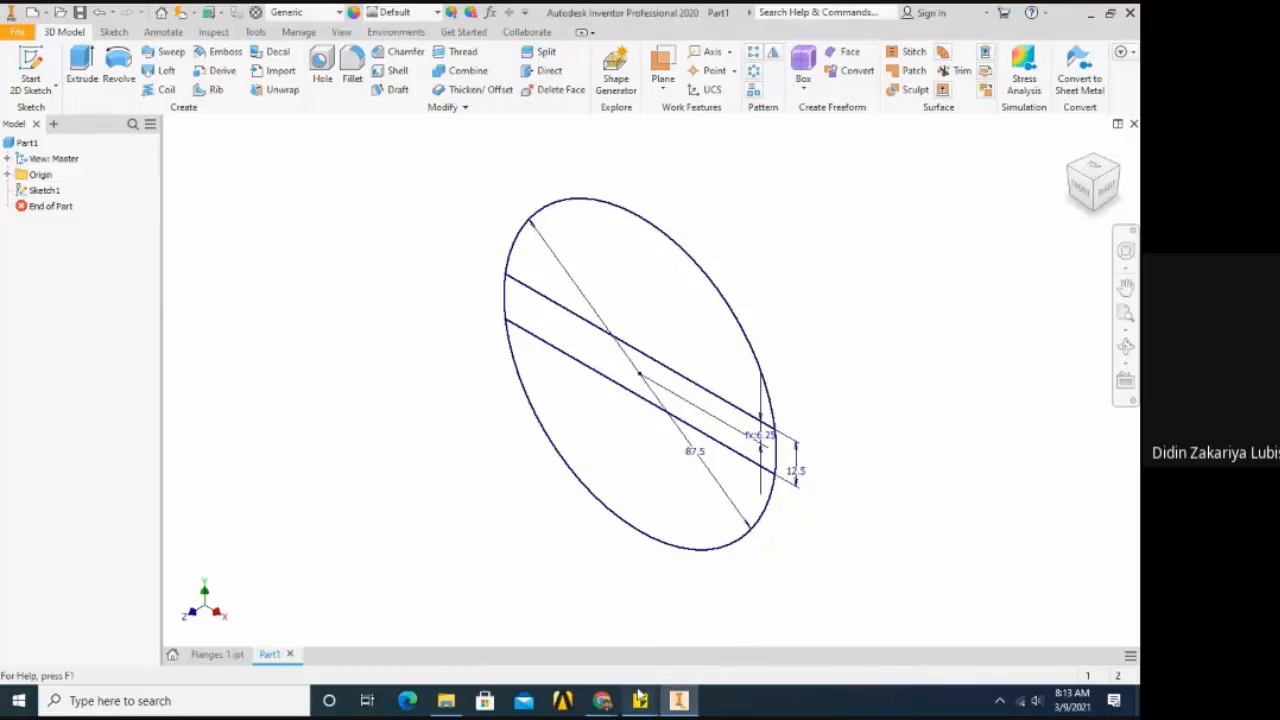
{"action": "mouse_move", "coordinate": [604, 702]}
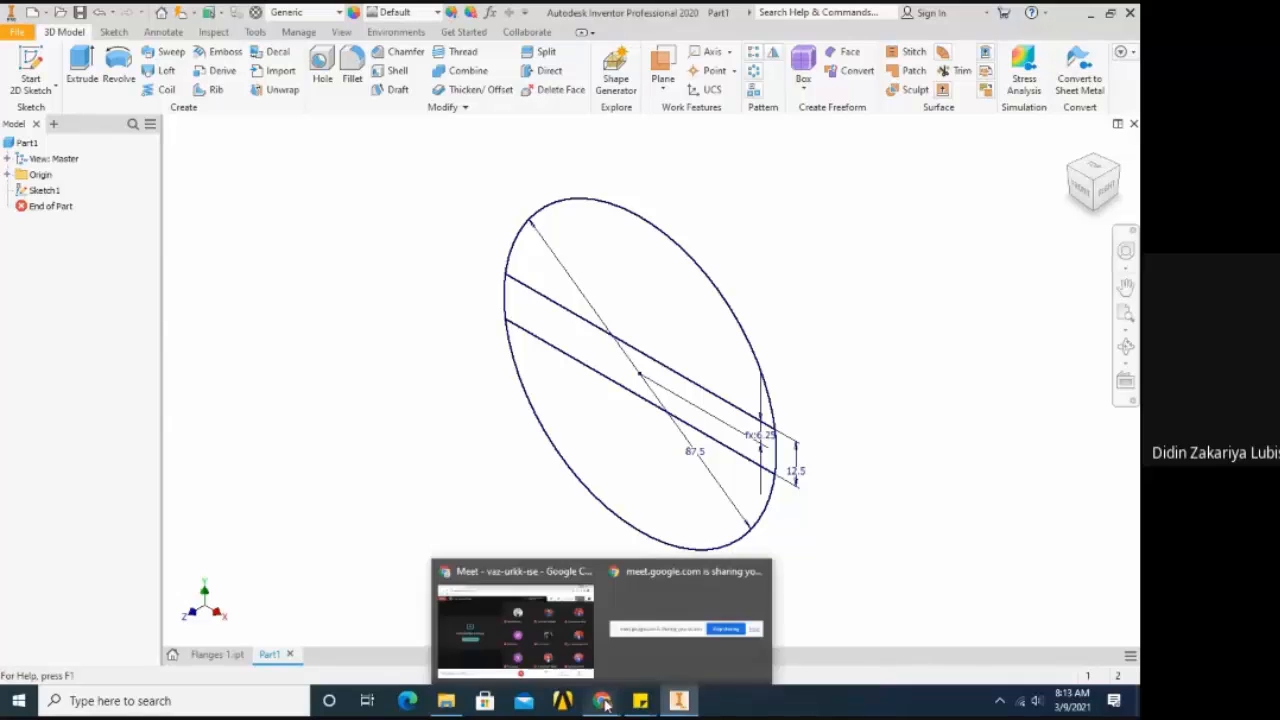
{"action": "left_click", "coordinate": [558, 642]}
{"action": "left_click", "coordinate": [855, 17]}
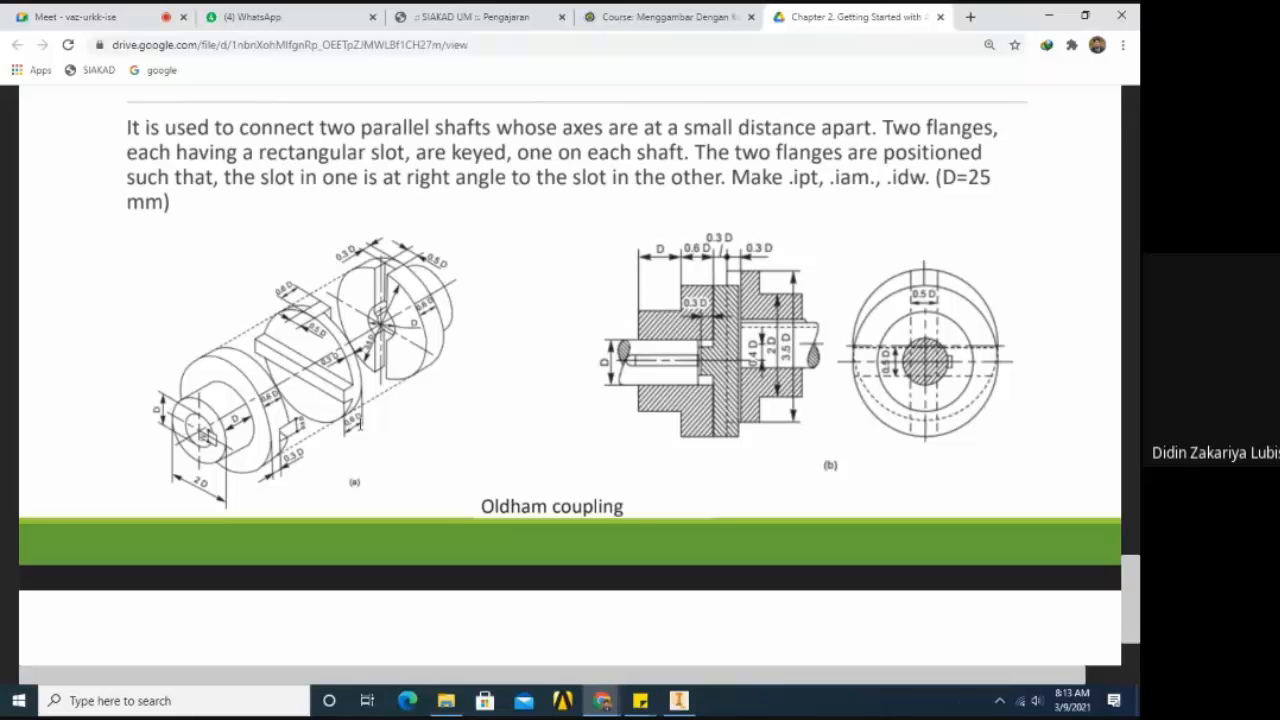
{"action": "mouse_move", "coordinate": [640, 700]}
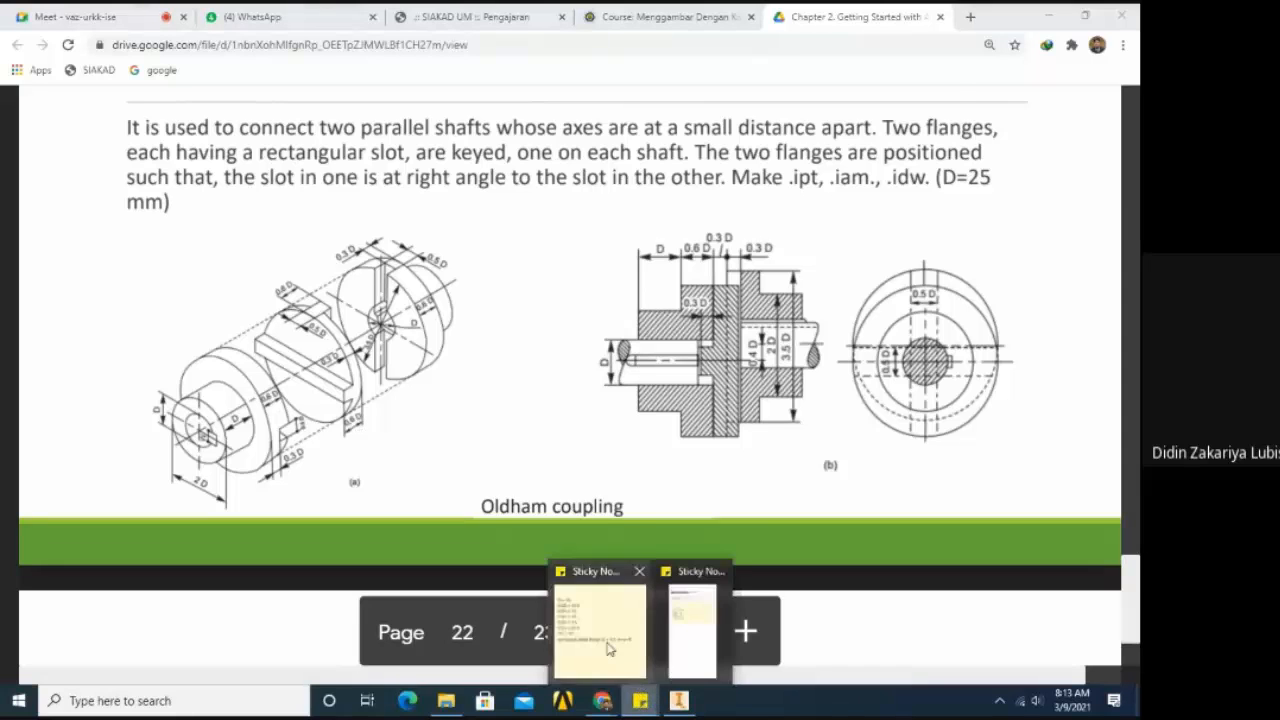
{"action": "left_click", "coordinate": [610, 649]}
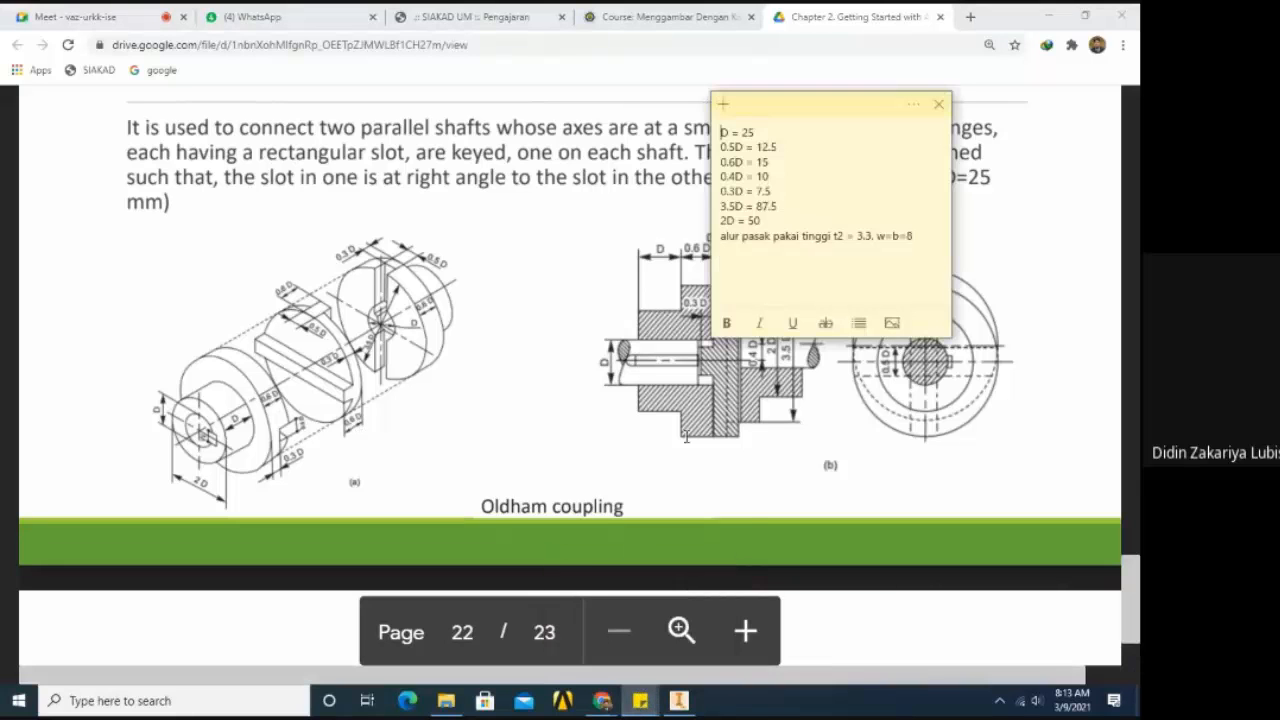
{"action": "double_click", "coordinate": [766, 191]}
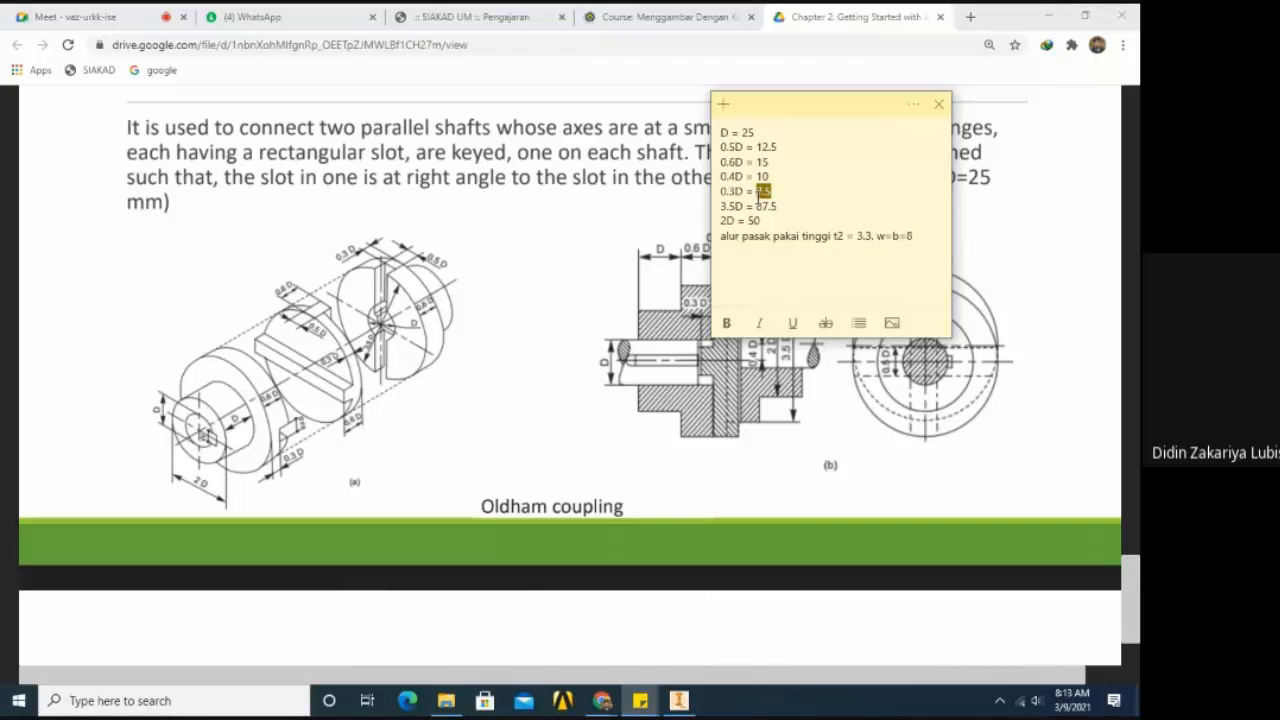
{"action": "double_click", "coordinate": [762, 161]}
{"action": "left_click", "coordinate": [678, 700]}
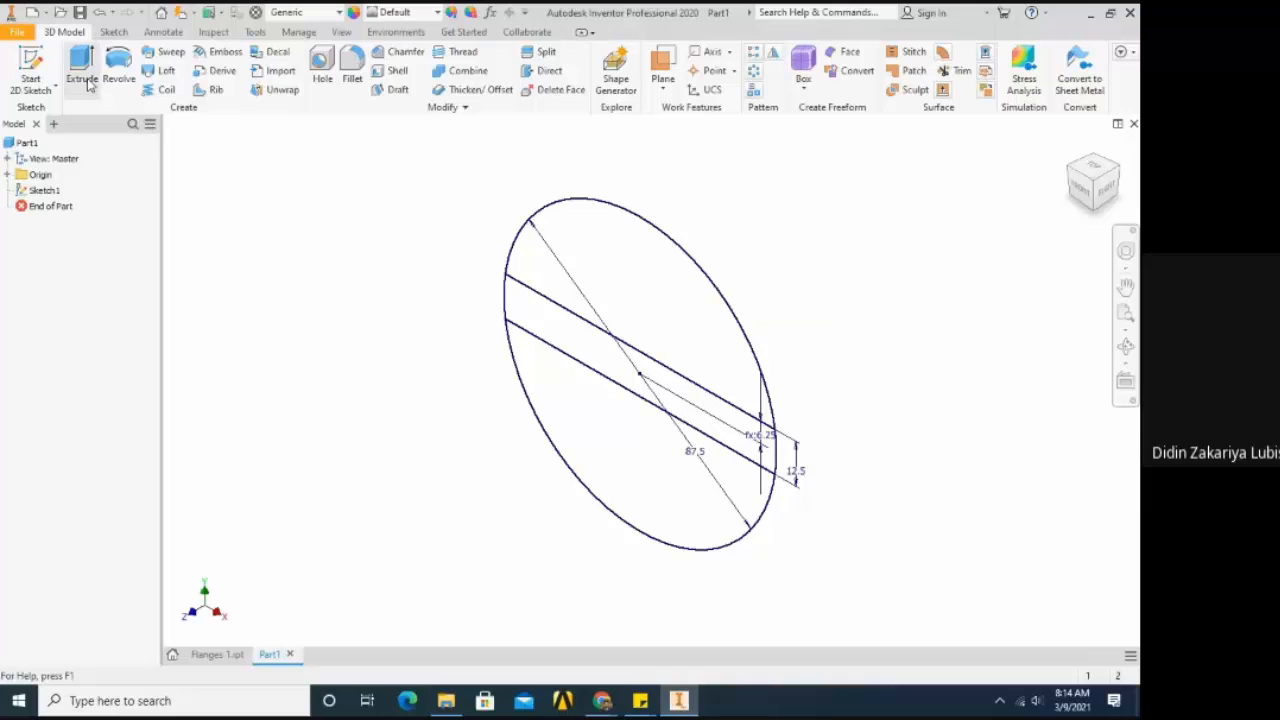
Extrude the two circle segments above and below the central strip by 7.5 mm
{"action": "left_click", "coordinate": [86, 80]}
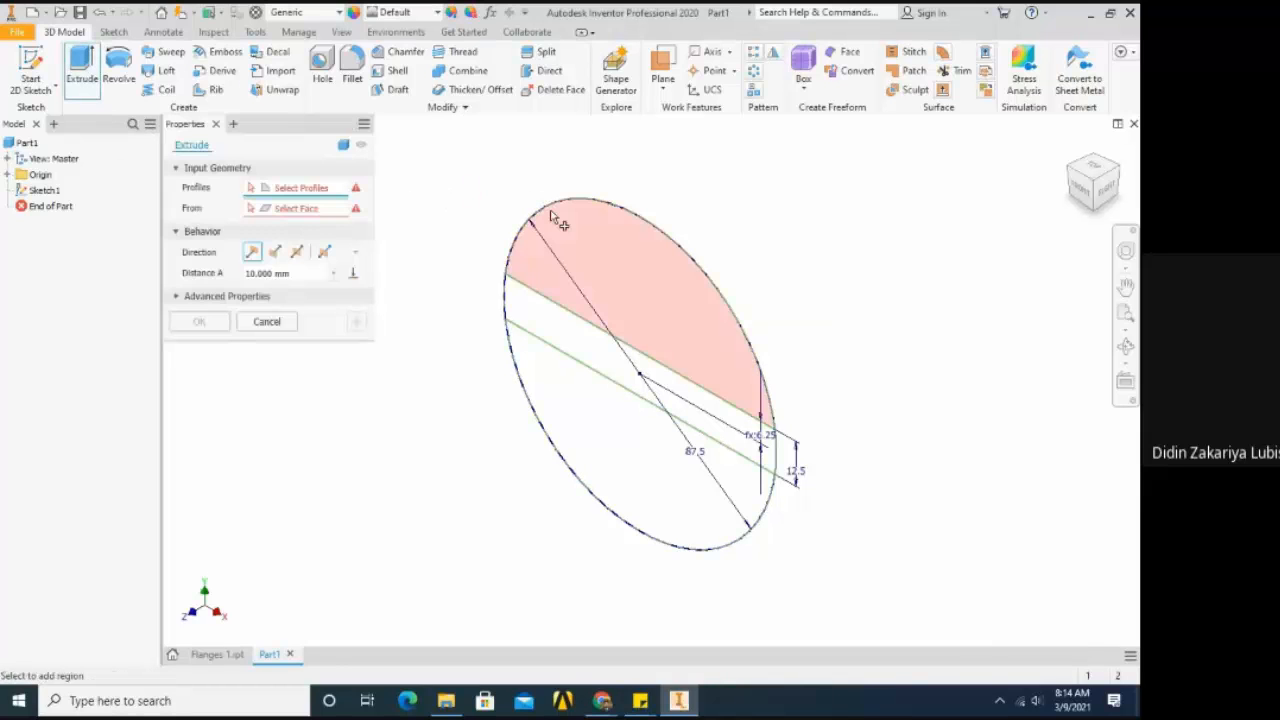
{"action": "left_click", "coordinate": [544, 412]}
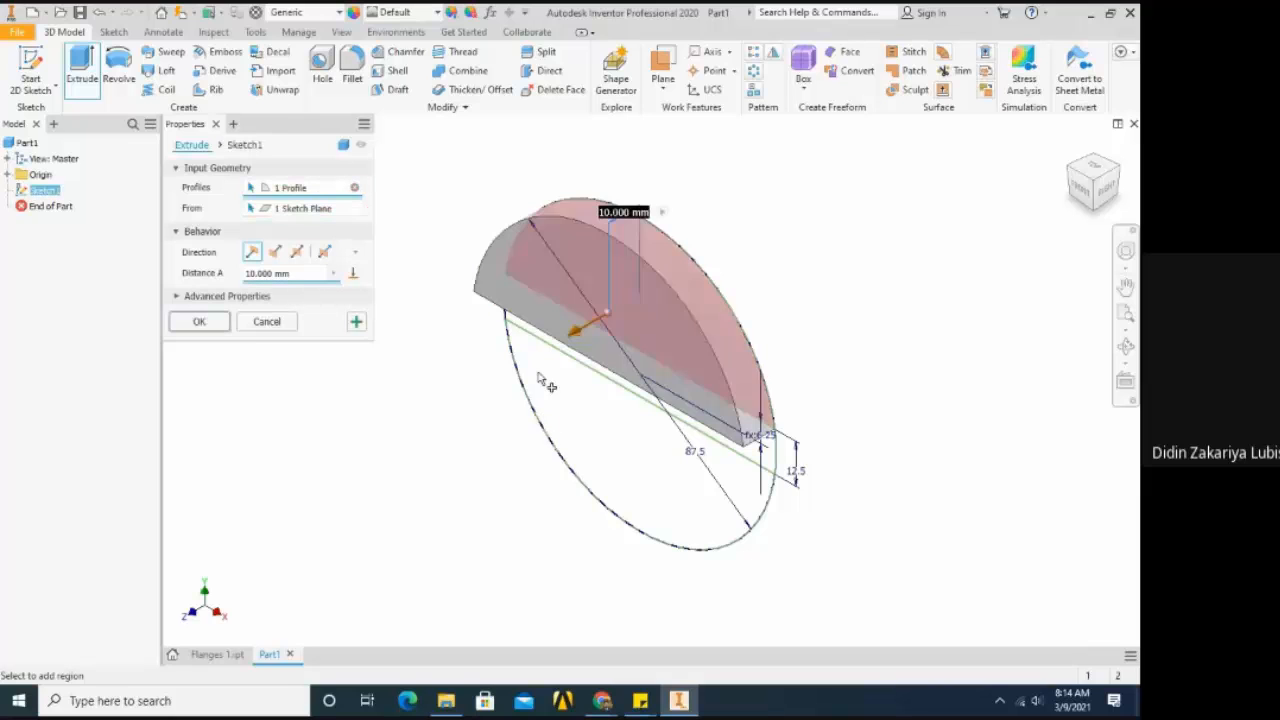
{"action": "left_click", "coordinate": [541, 376]}
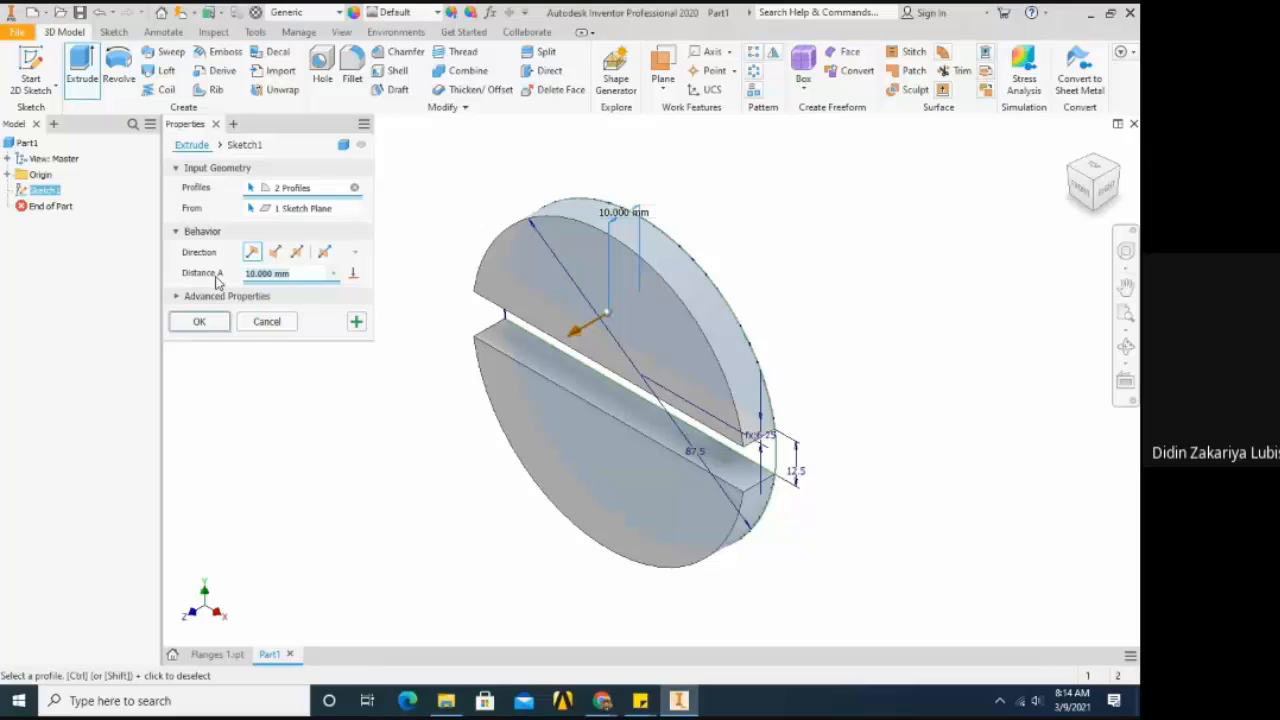
{"action": "type", "text": "7.5"}
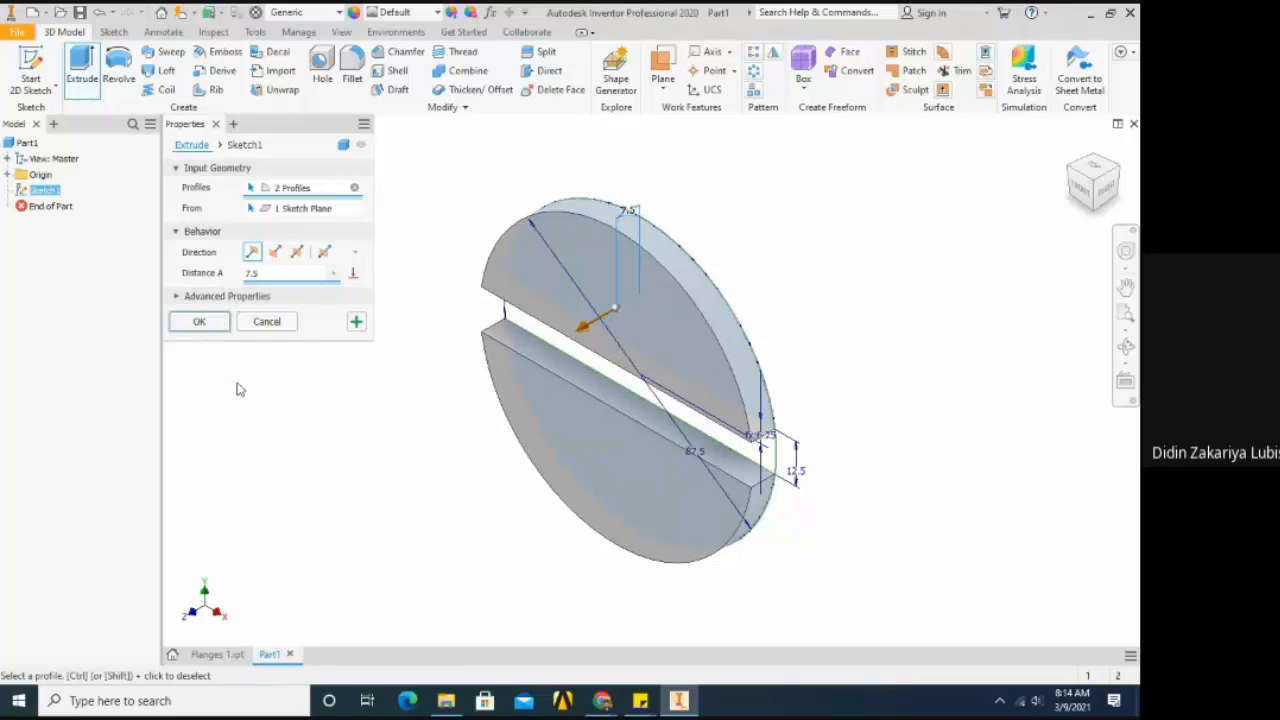
{"action": "key", "text": "Return"}
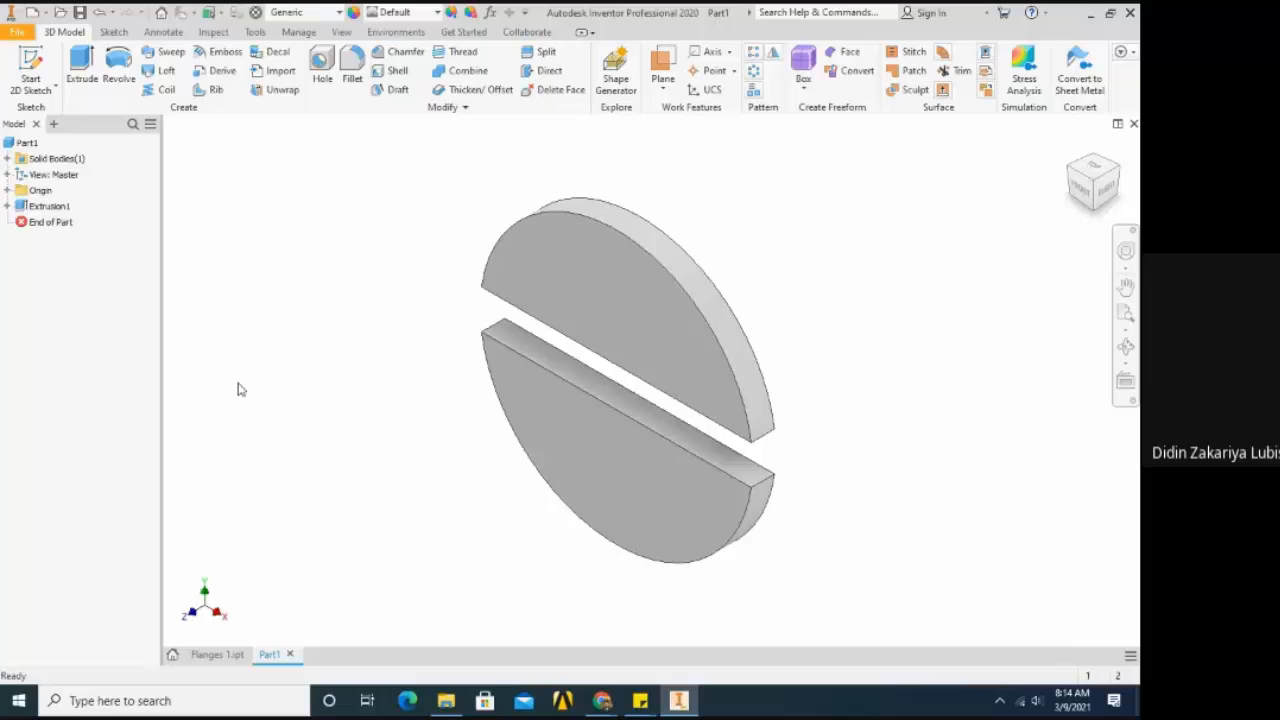
Make Sketch1 under the first extrusion visible again
{"action": "left_click", "coordinate": [7, 206]}
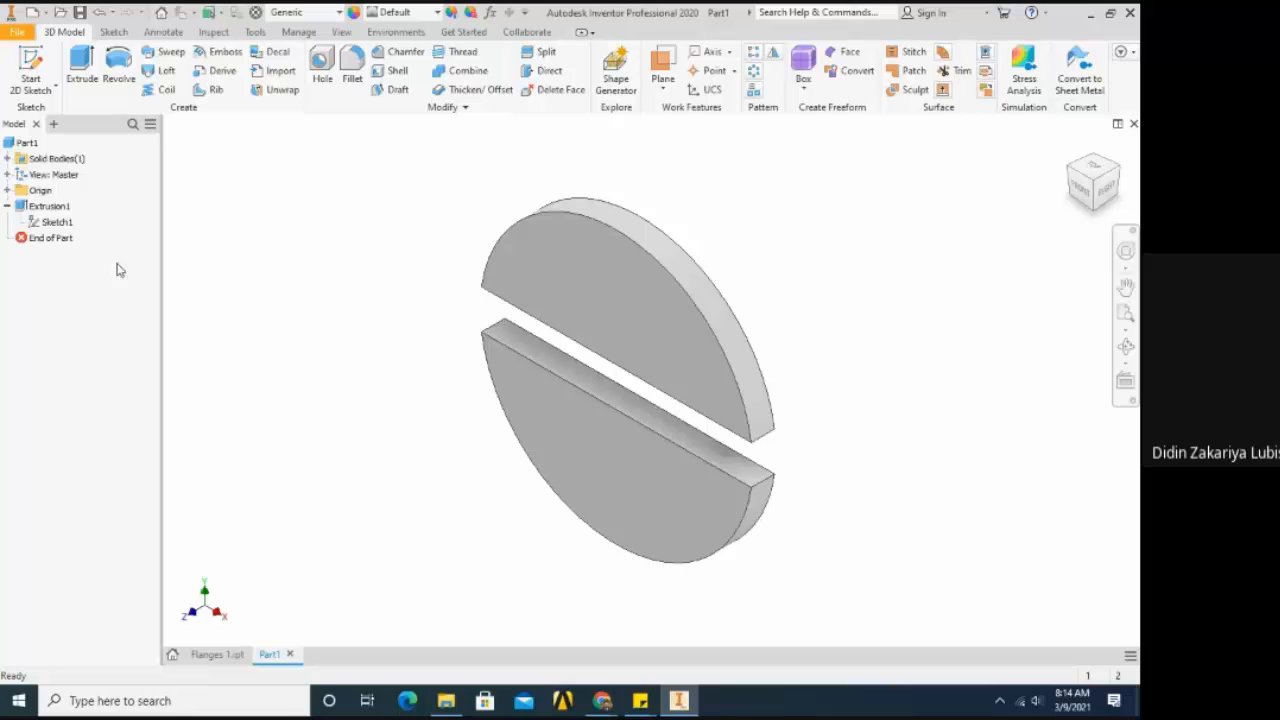
{"action": "left_click", "coordinate": [56, 222]}
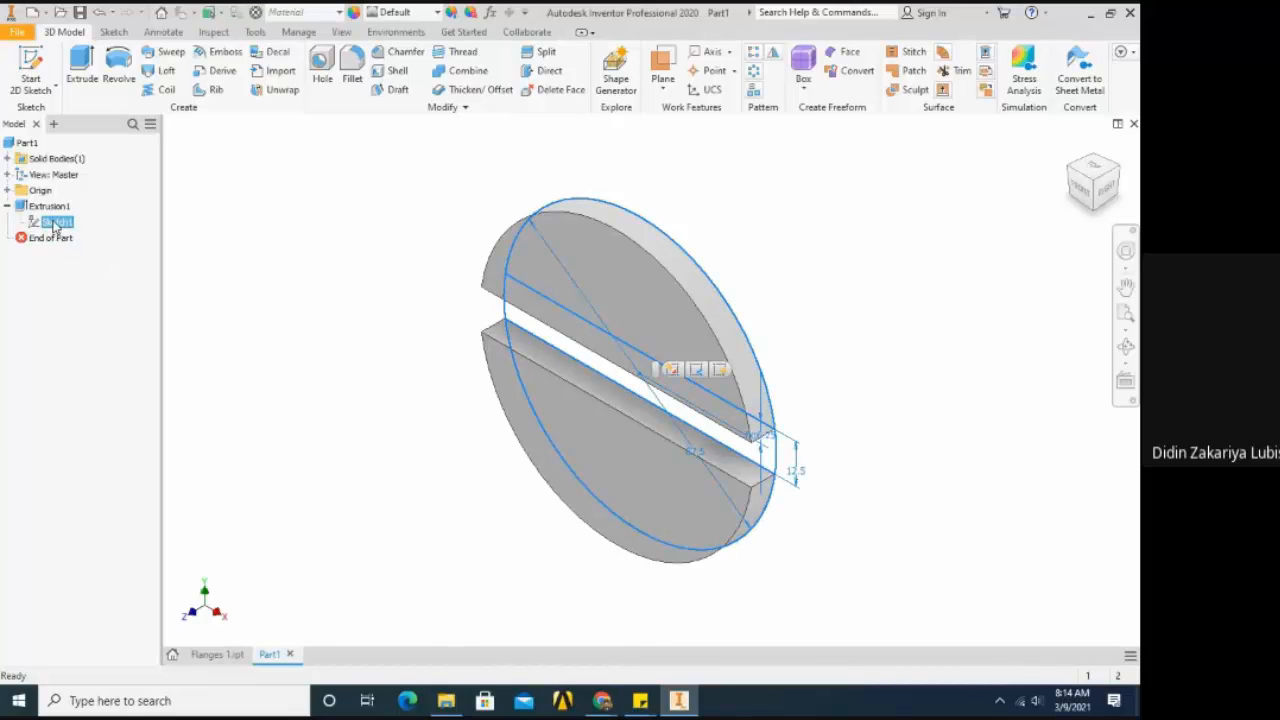
{"action": "right_click", "coordinate": [54, 224]}
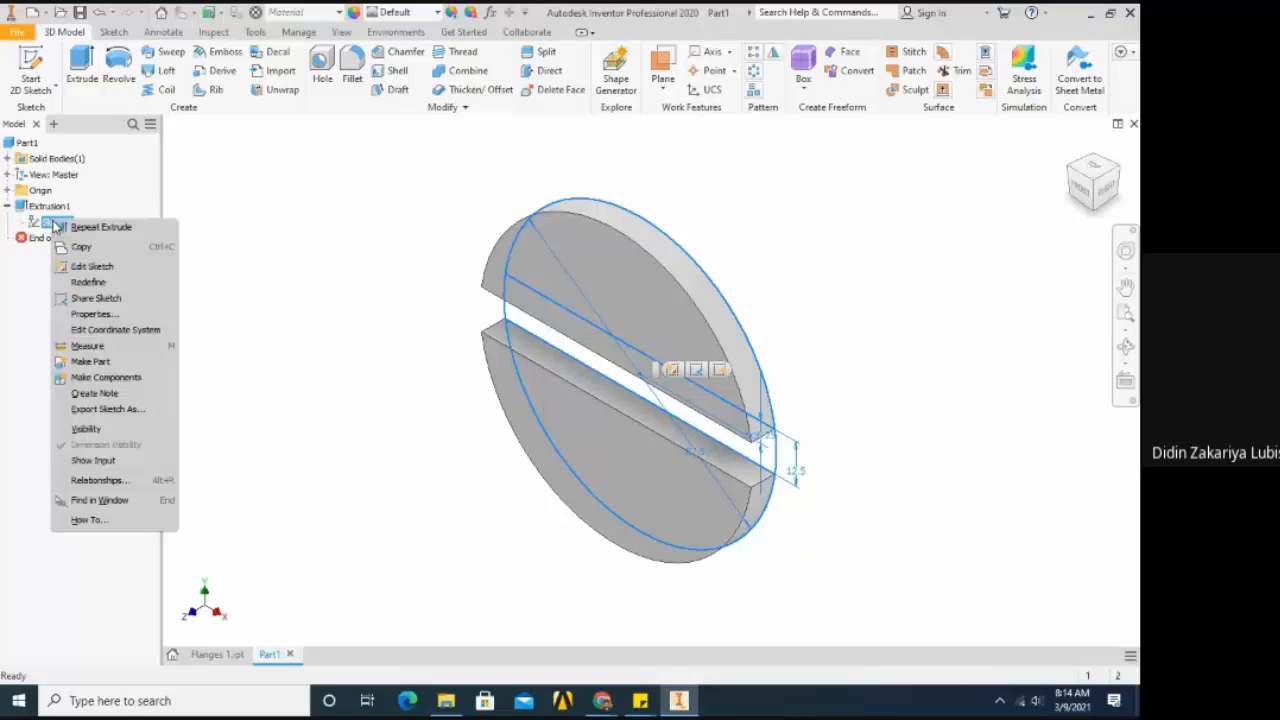
{"action": "left_click", "coordinate": [100, 430]}
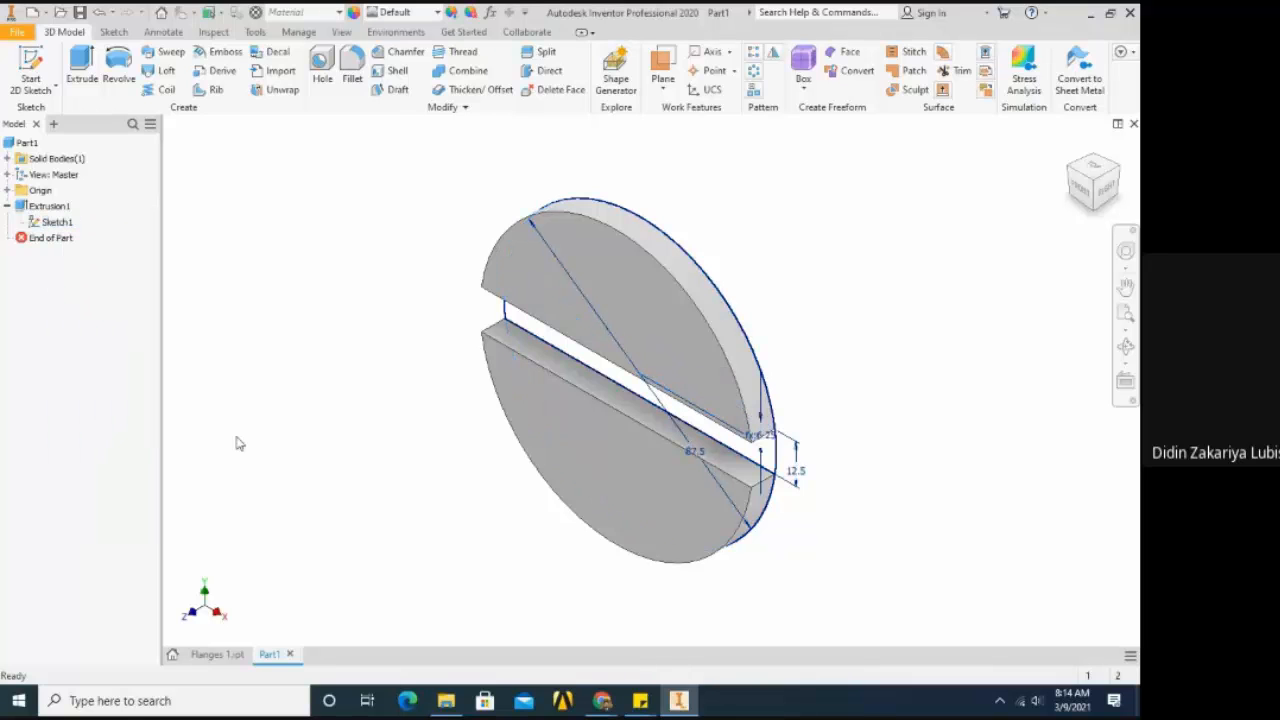
Extrude the central strip profile 15 mm in the same direction as the disc, joined to the existing body
{"action": "left_click", "coordinate": [77, 90]}
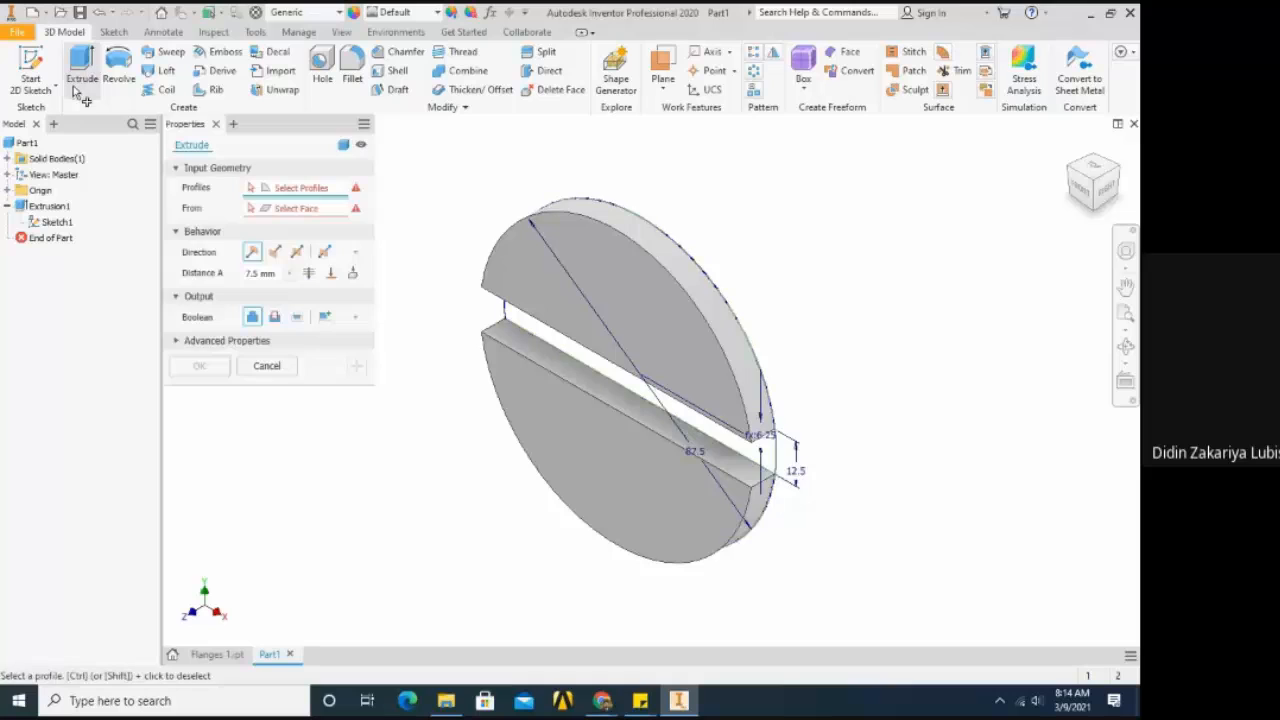
{"action": "left_click", "coordinate": [523, 328]}
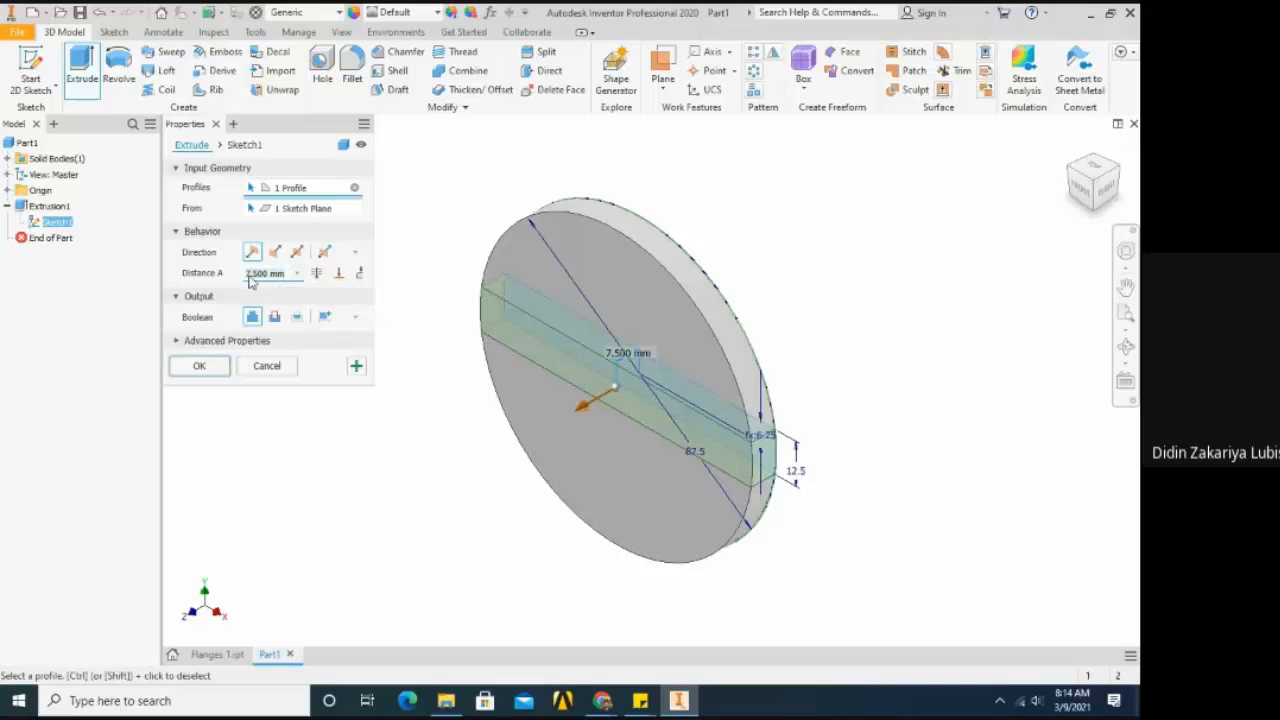
{"action": "double_click", "coordinate": [251, 274]}
{"action": "type", "text": "15"}
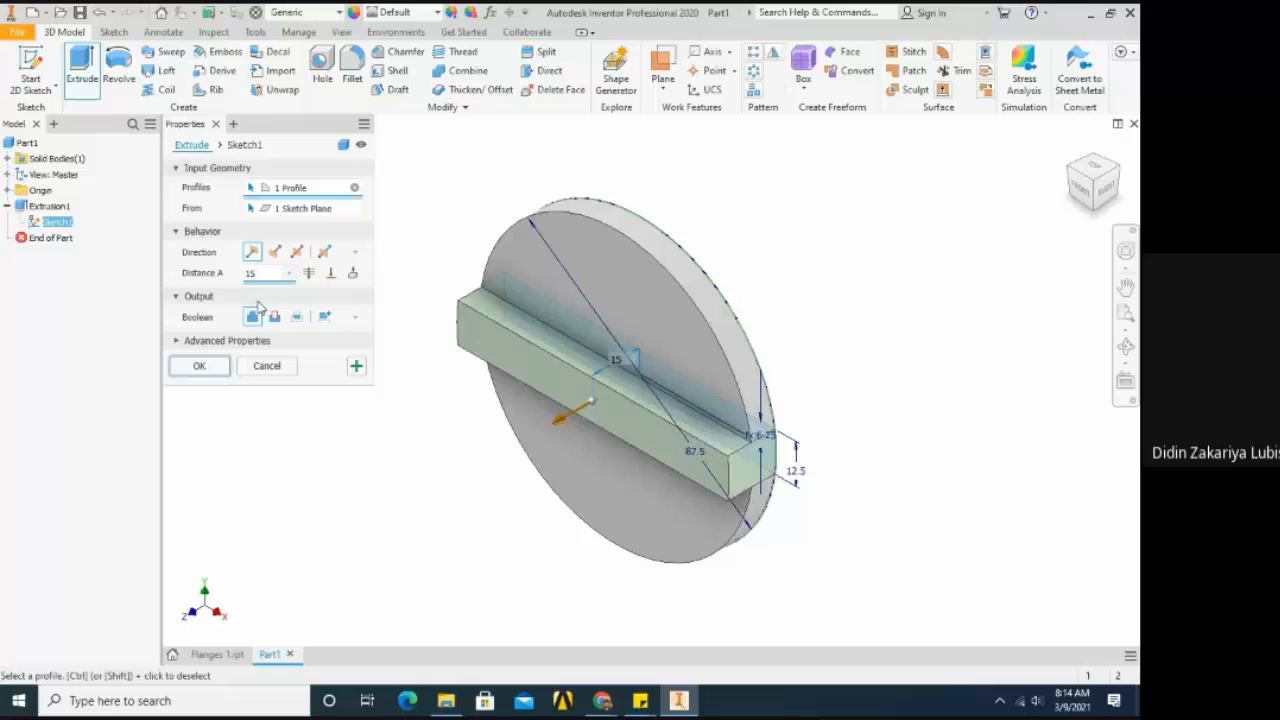
{"action": "left_click", "coordinate": [212, 366]}
Inspect the disc and its raised bar from both sides, compare with the browser's coupling drawing and sticky note, and return to Inventor
{"action": "middle_click_drag", "start_coordinate": [546, 434], "coordinate": [478, 400], "text": "shift"}
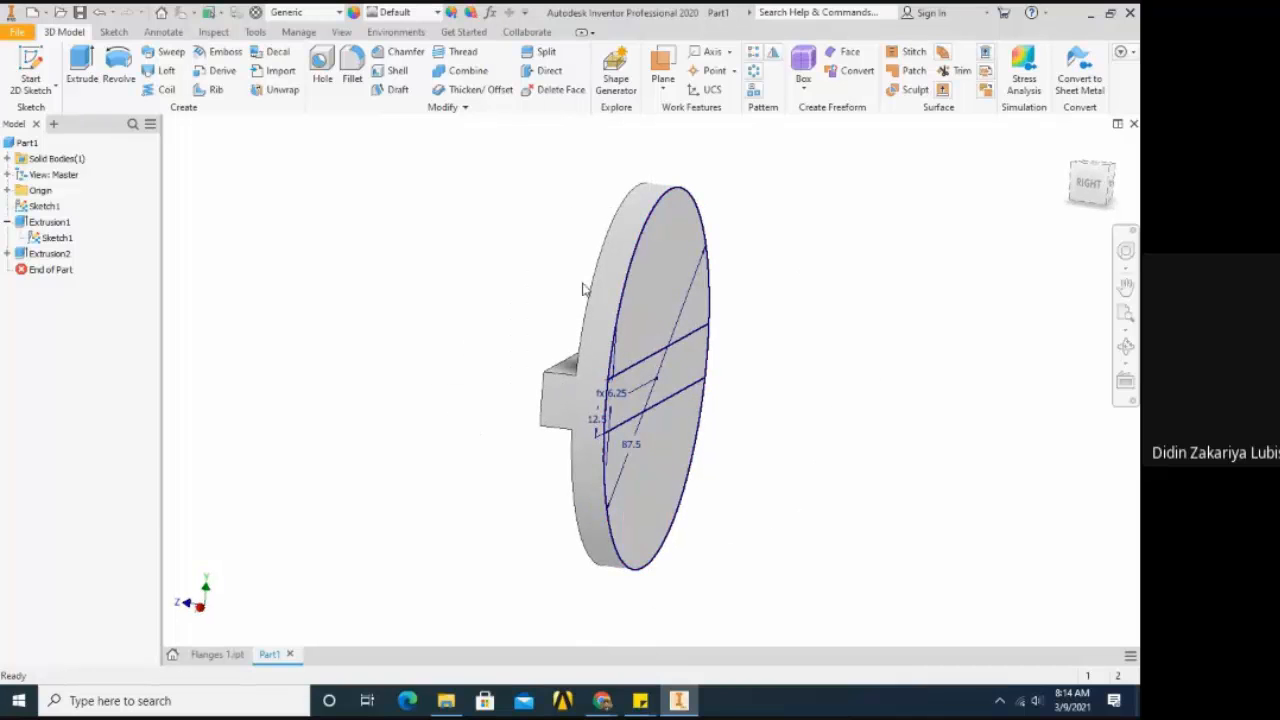
{"action": "middle_click_drag", "start_coordinate": [574, 287], "coordinate": [739, 363], "text": "shift"}
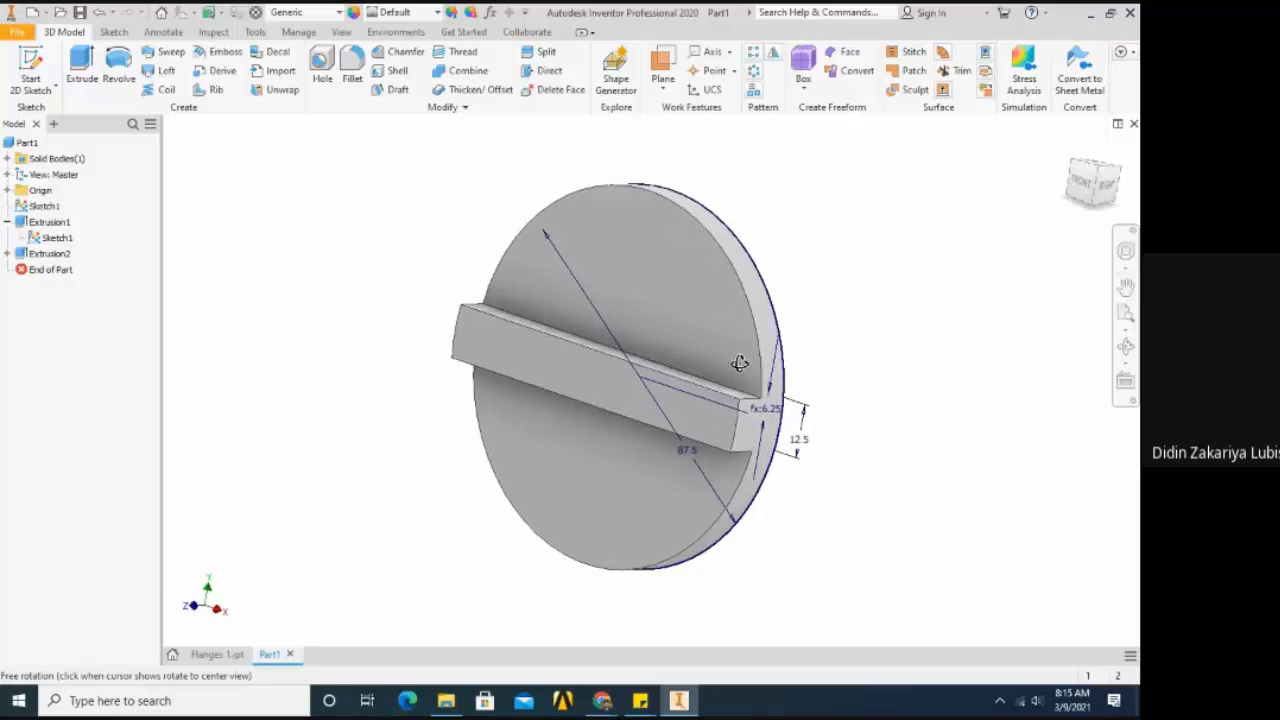
{"action": "middle_click_drag", "start_coordinate": [595, 376], "coordinate": [423, 451], "text": "shift"}
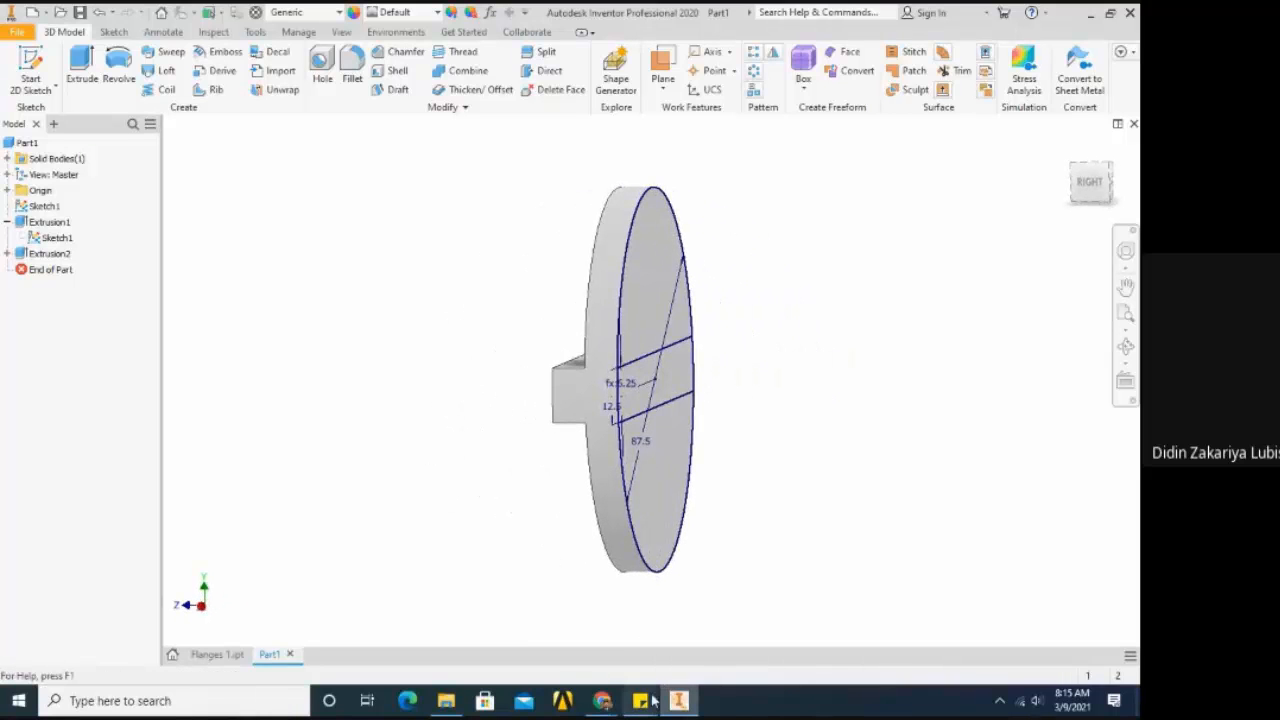
{"action": "mouse_move", "coordinate": [603, 700]}
{"action": "left_click", "coordinate": [548, 635]}
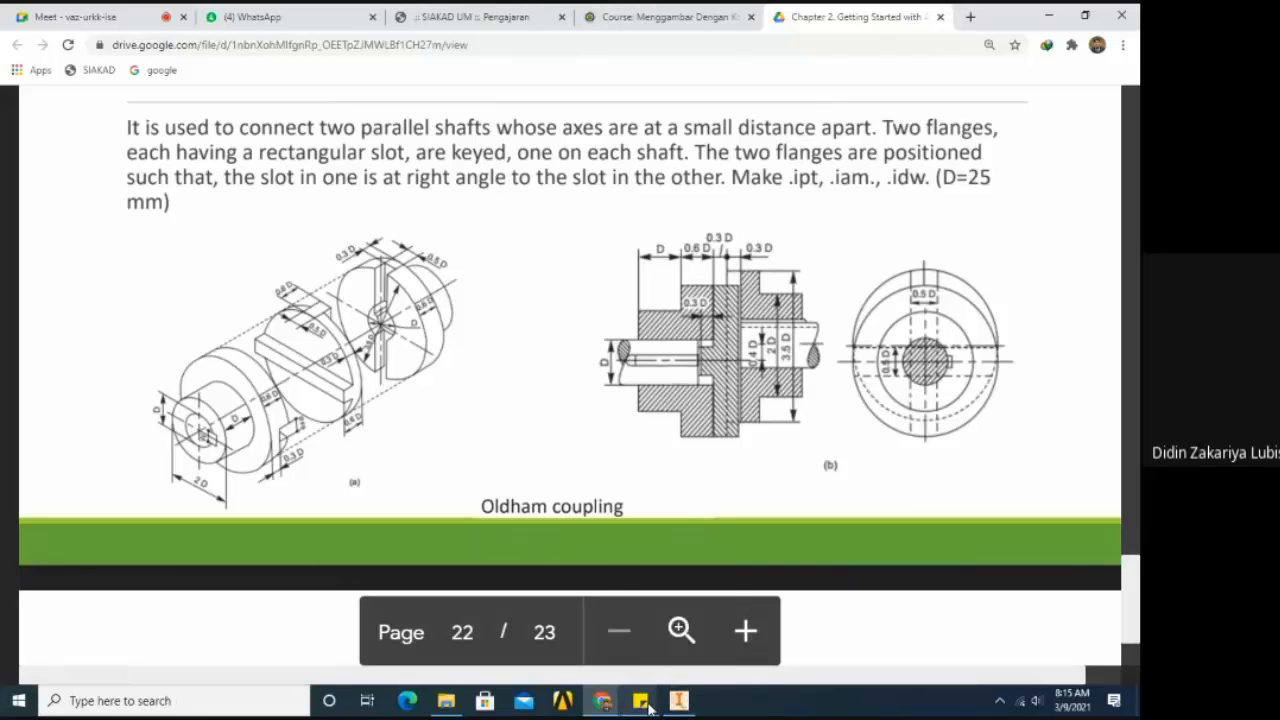
{"action": "mouse_move", "coordinate": [650, 708]}
{"action": "left_click", "coordinate": [630, 640]}
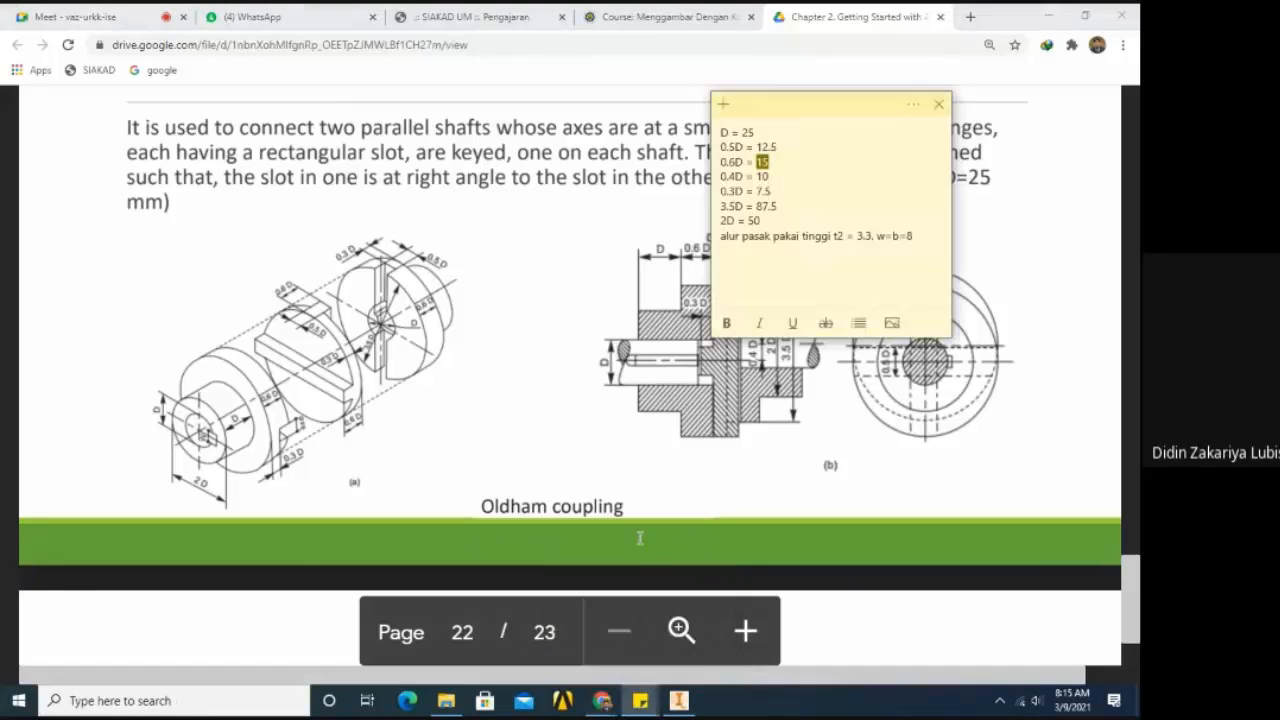
{"action": "left_click", "coordinate": [679, 700]}
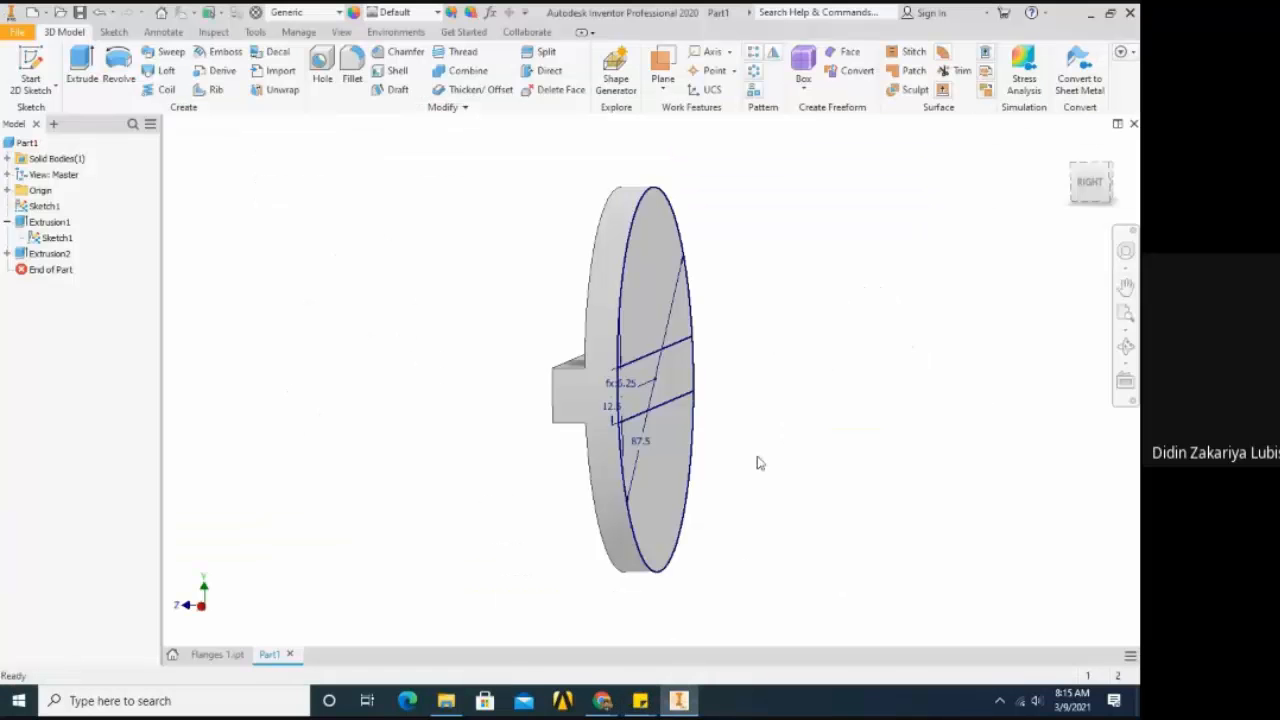
Hide Sketch1 under the first extrusion
{"action": "middle_click_drag", "start_coordinate": [774, 457], "coordinate": [754, 458], "text": "shift"}
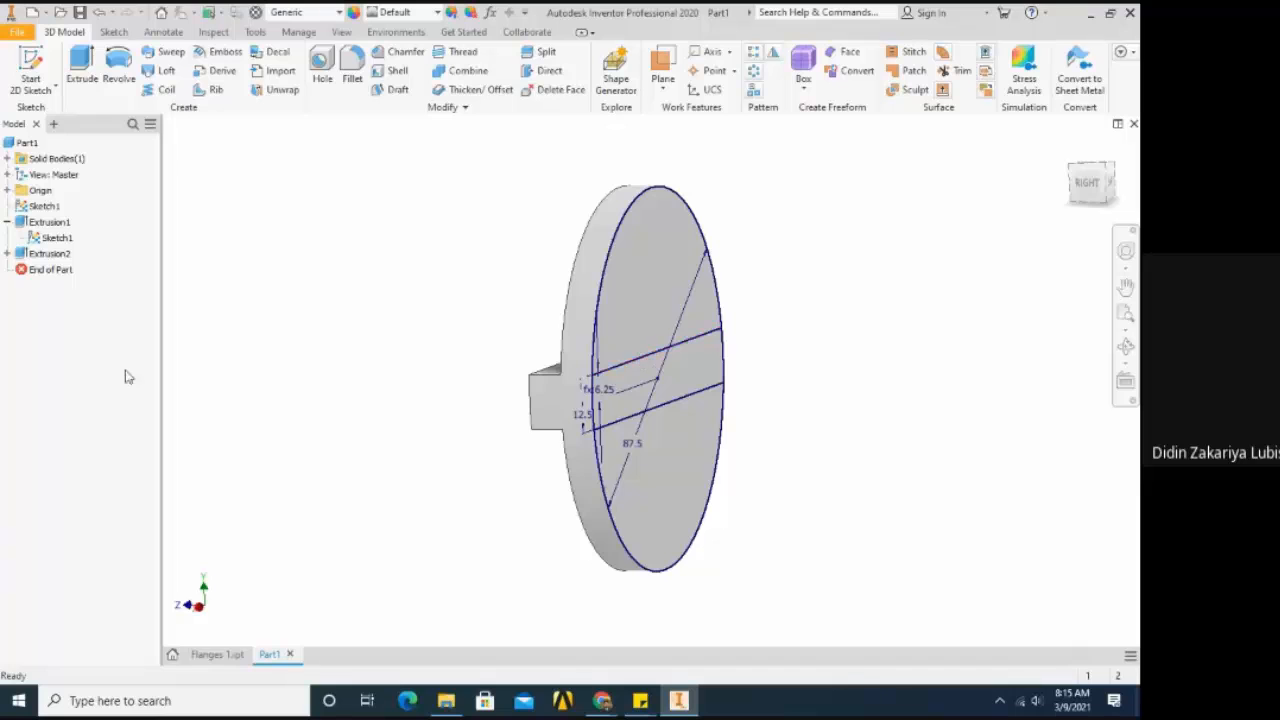
{"action": "left_click", "coordinate": [46, 238]}
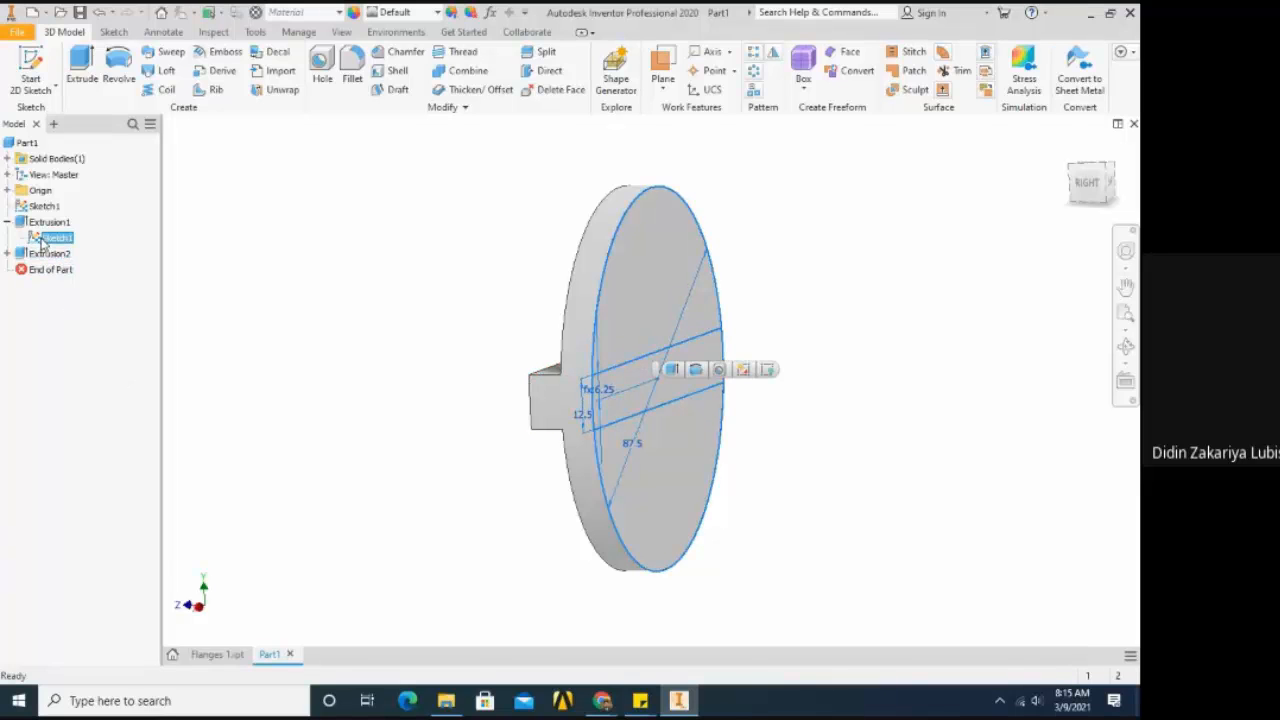
{"action": "right_click", "coordinate": [43, 243]}
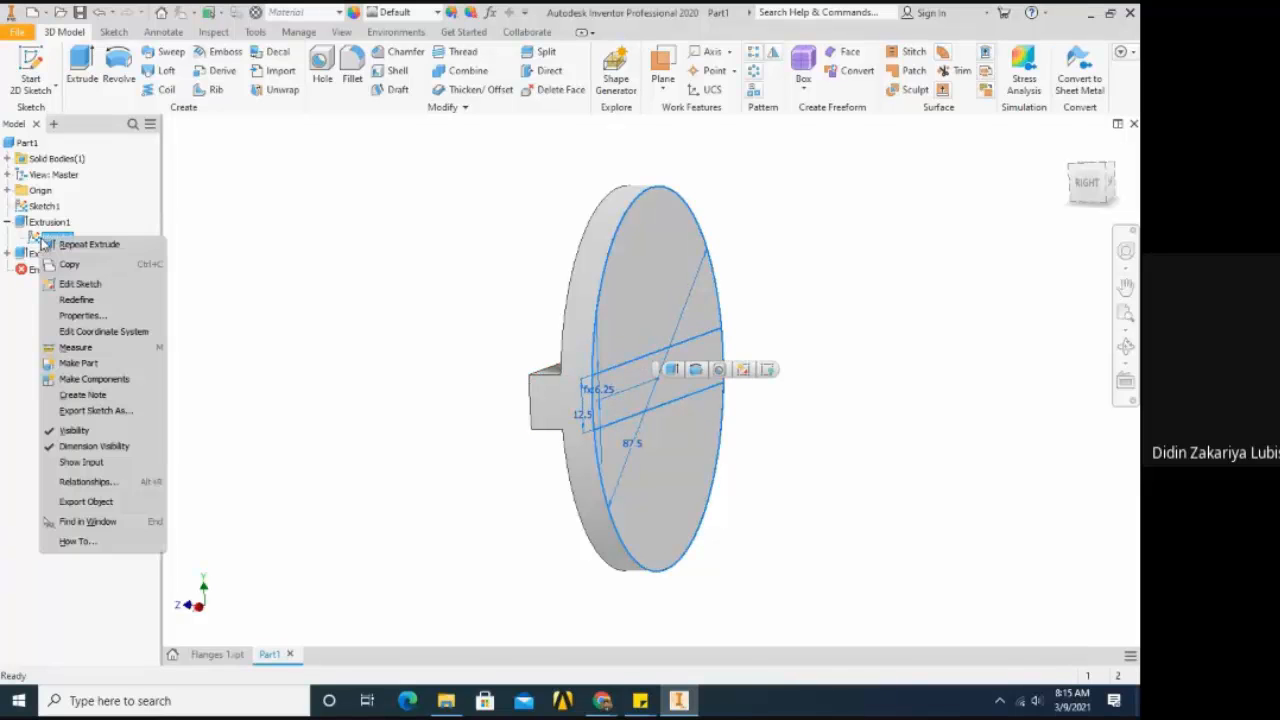
{"action": "left_click", "coordinate": [74, 430]}
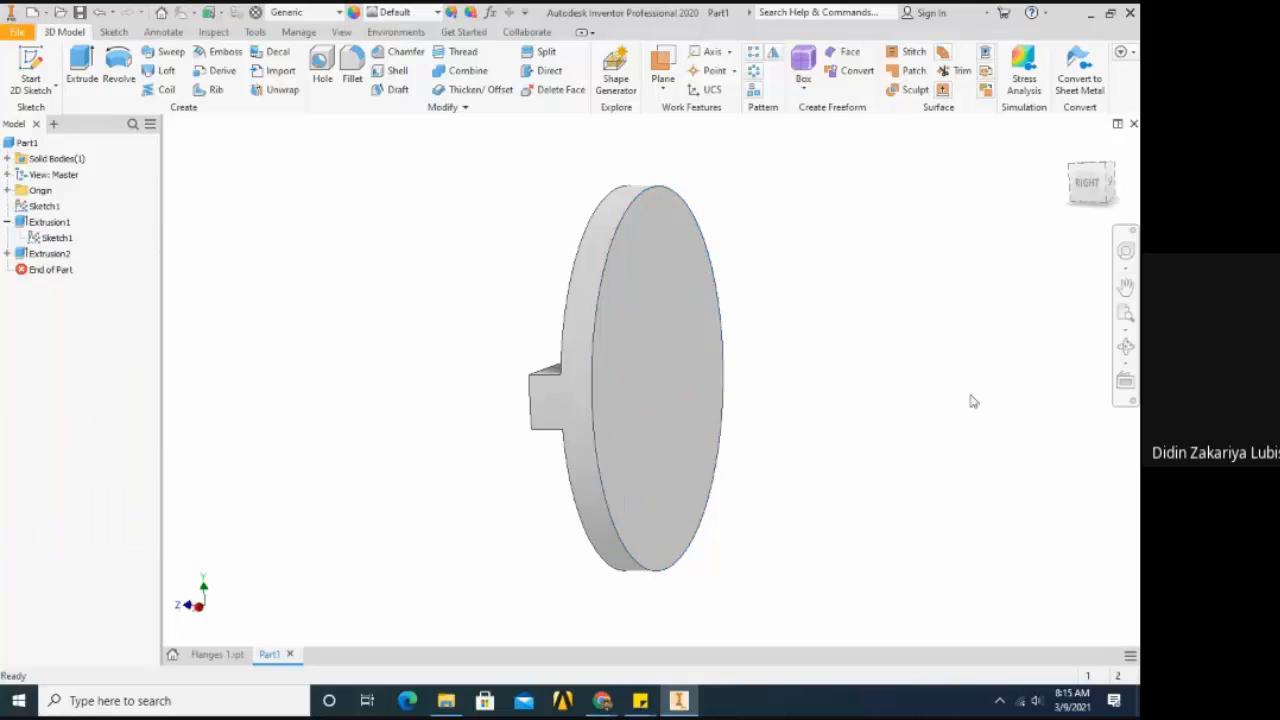
Start a new sketch on the disc's flat face opposite the raised bar, viewed square-on from the back
{"action": "left_click", "coordinate": [684, 346]}
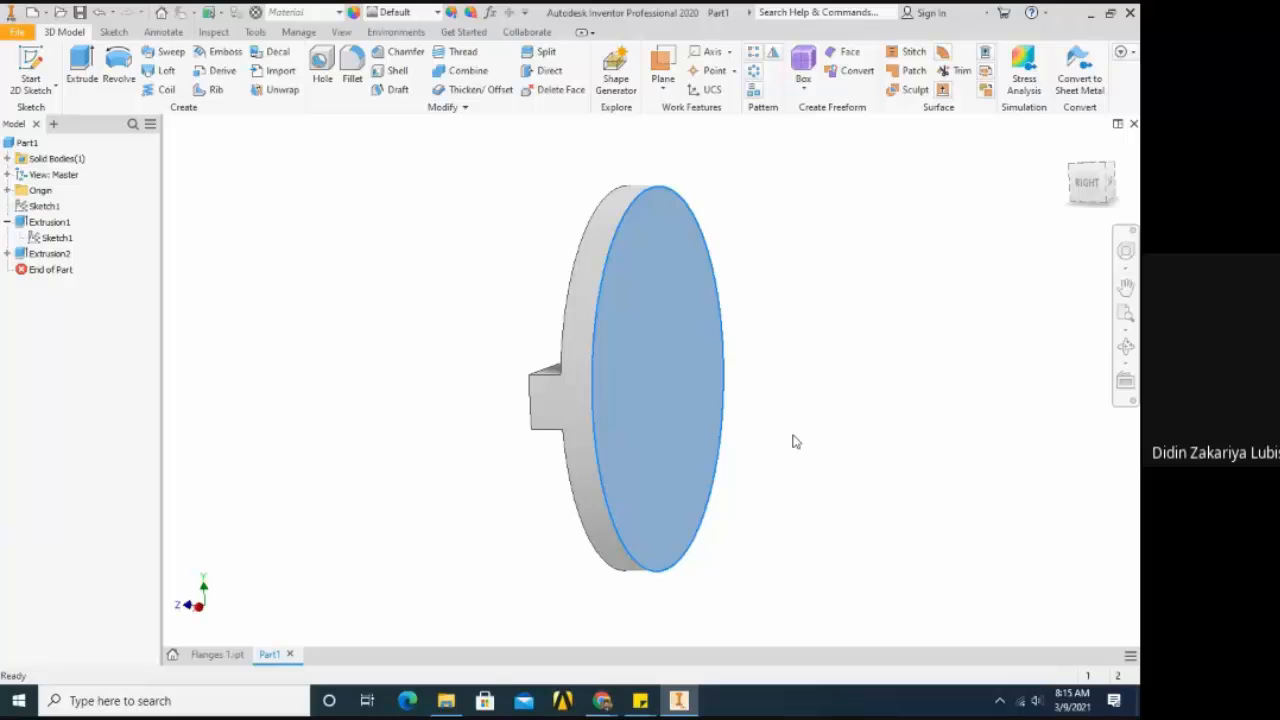
{"action": "key", "text": "s"}
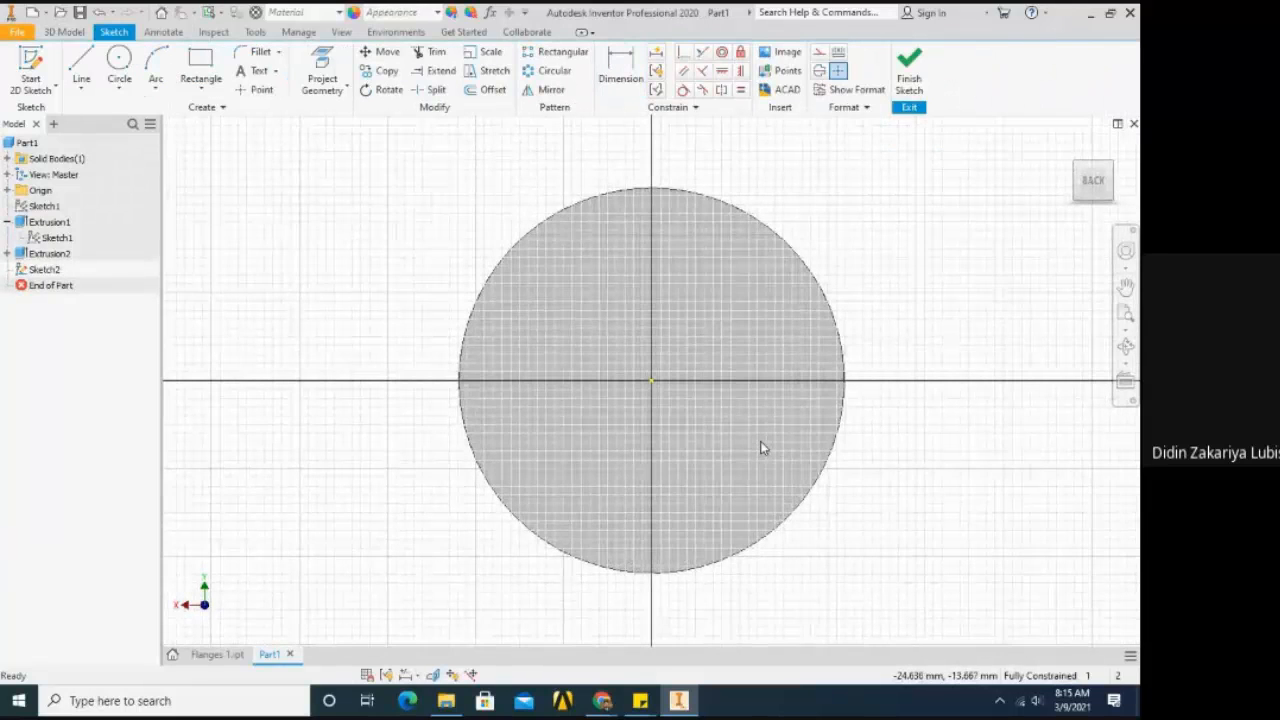
{"action": "mouse_move", "coordinate": [1092, 201]}
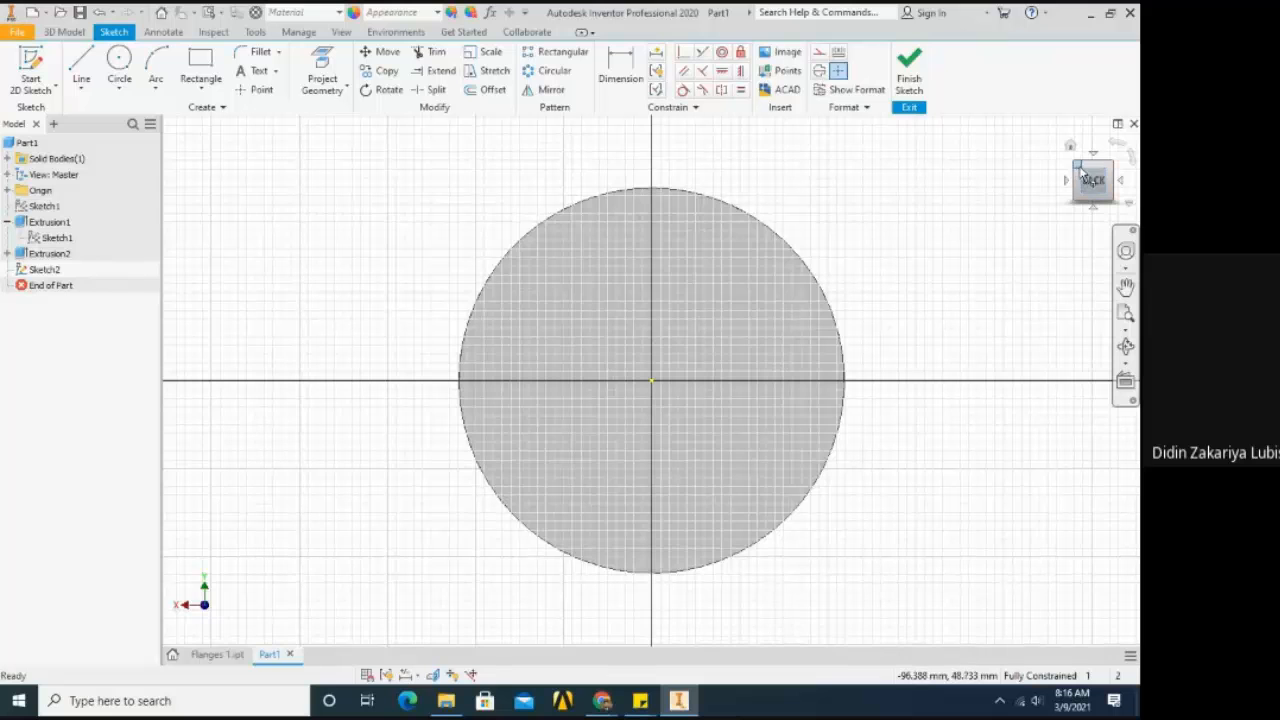
{"action": "mouse_move", "coordinate": [1093, 175]}
{"action": "left_mouse_down"}
{"action": "mouse_move", "coordinate": [1120, 170]}
{"action": "mouse_move", "coordinate": [1103, 190]}
{"action": "left_mouse_up"}
{"action": "middle_click_drag", "start_coordinate": [190, 222], "coordinate": [292, 253], "text": "shift"}
{"action": "left_click_drag", "start_coordinate": [282, 240], "coordinate": [243, 275]}
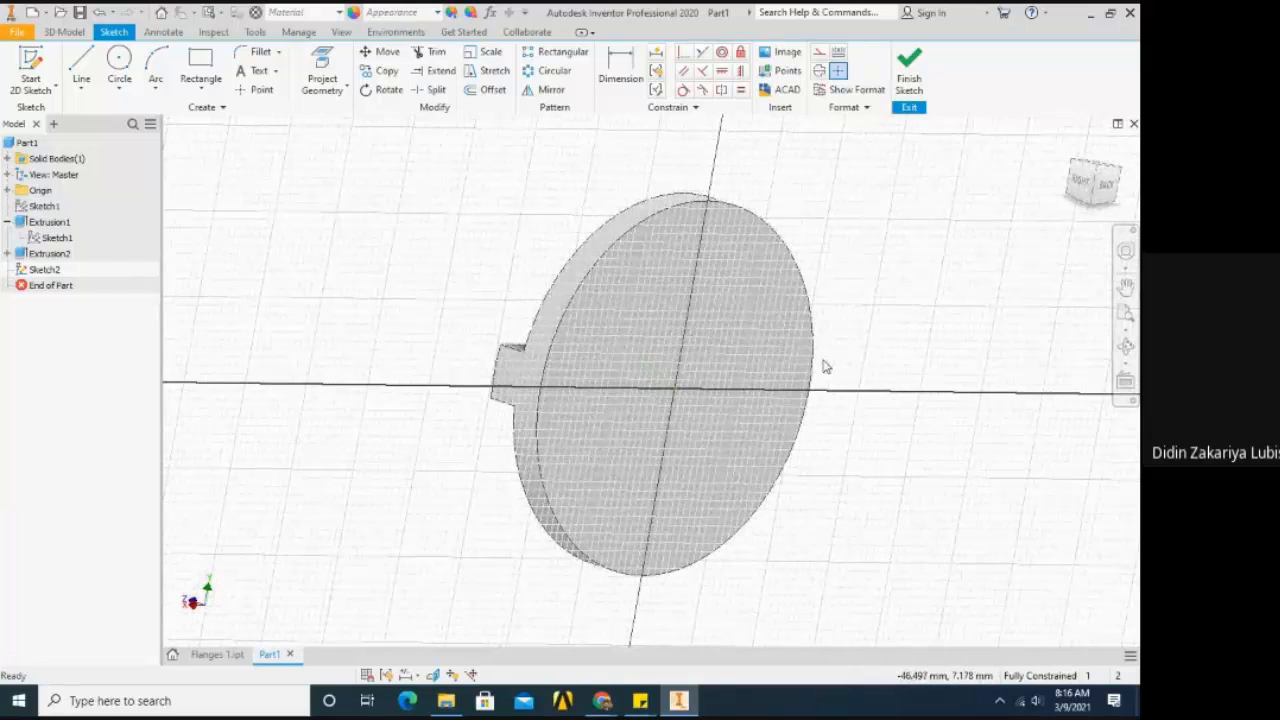
{"action": "key", "text": "F4"}
{"action": "mouse_move", "coordinate": [580, 391]}
{"action": "left_mouse_down"}
{"action": "mouse_move", "coordinate": [629, 366]}
{"action": "mouse_move", "coordinate": [686, 417]}
{"action": "mouse_move", "coordinate": [778, 435]}
{"action": "mouse_move", "coordinate": [716, 453]}
{"action": "mouse_move", "coordinate": [666, 420]}
{"action": "mouse_move", "coordinate": [634, 471]}
{"action": "mouse_move", "coordinate": [546, 431]}
{"action": "mouse_move", "coordinate": [494, 434]}
{"action": "mouse_move", "coordinate": [586, 466]}
{"action": "mouse_move", "coordinate": [692, 469]}
{"action": "mouse_move", "coordinate": [823, 498]}
{"action": "mouse_move", "coordinate": [734, 474]}
{"action": "mouse_move", "coordinate": [666, 489]}
{"action": "left_mouse_up"}
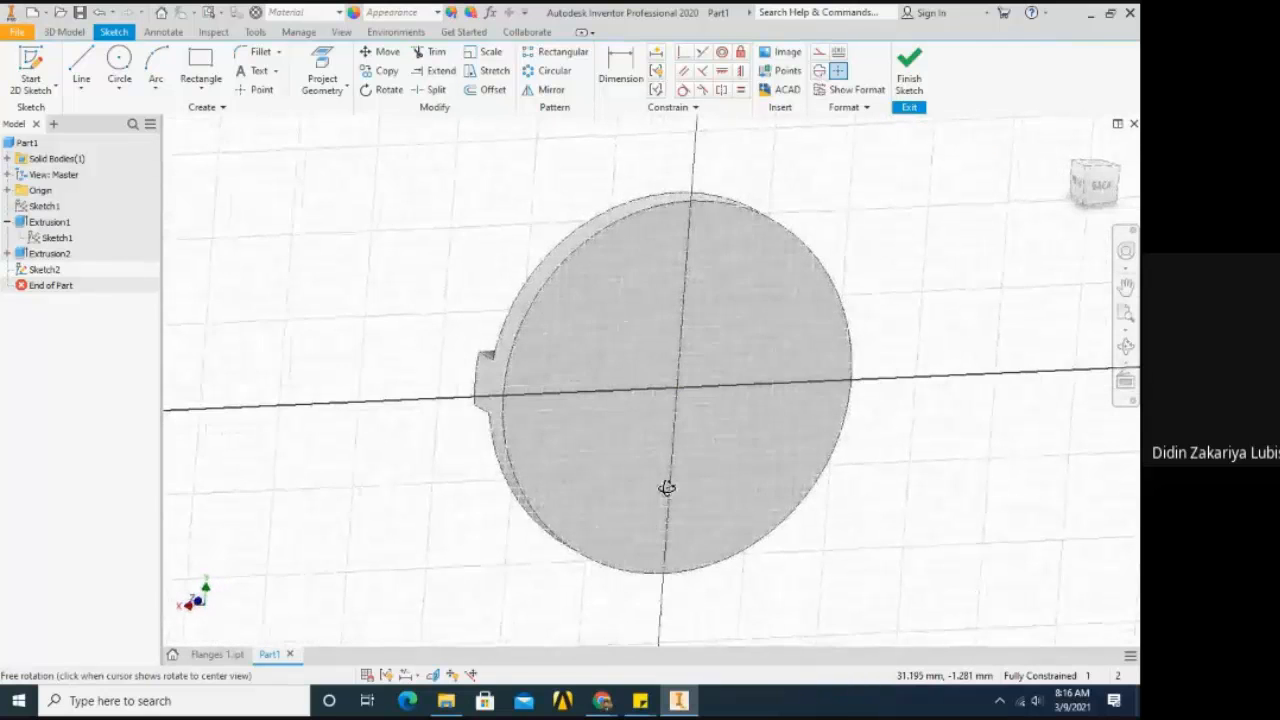
{"action": "key", "text": "Escape"}
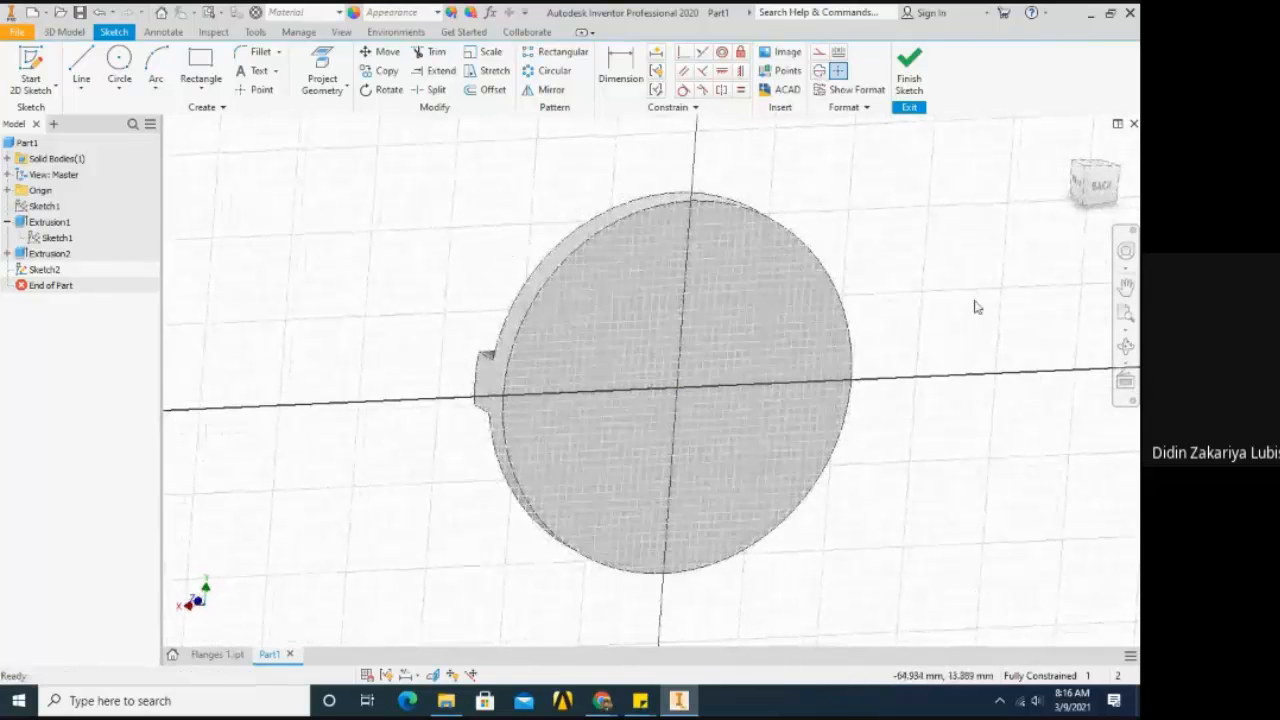
{"action": "left_click", "coordinate": [1101, 188]}
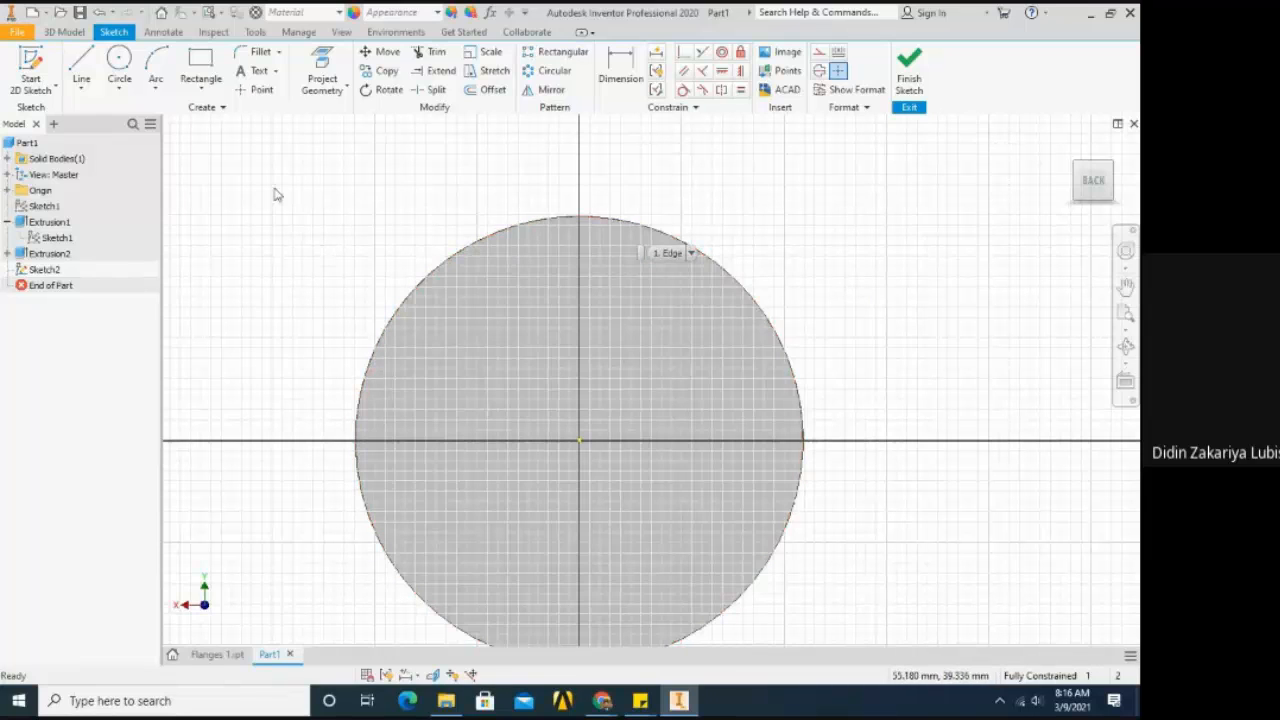
Sketch a circle of 87.5 mm diameter centred on the origin, matching the disc's outline
{"action": "left_click", "coordinate": [123, 66]}
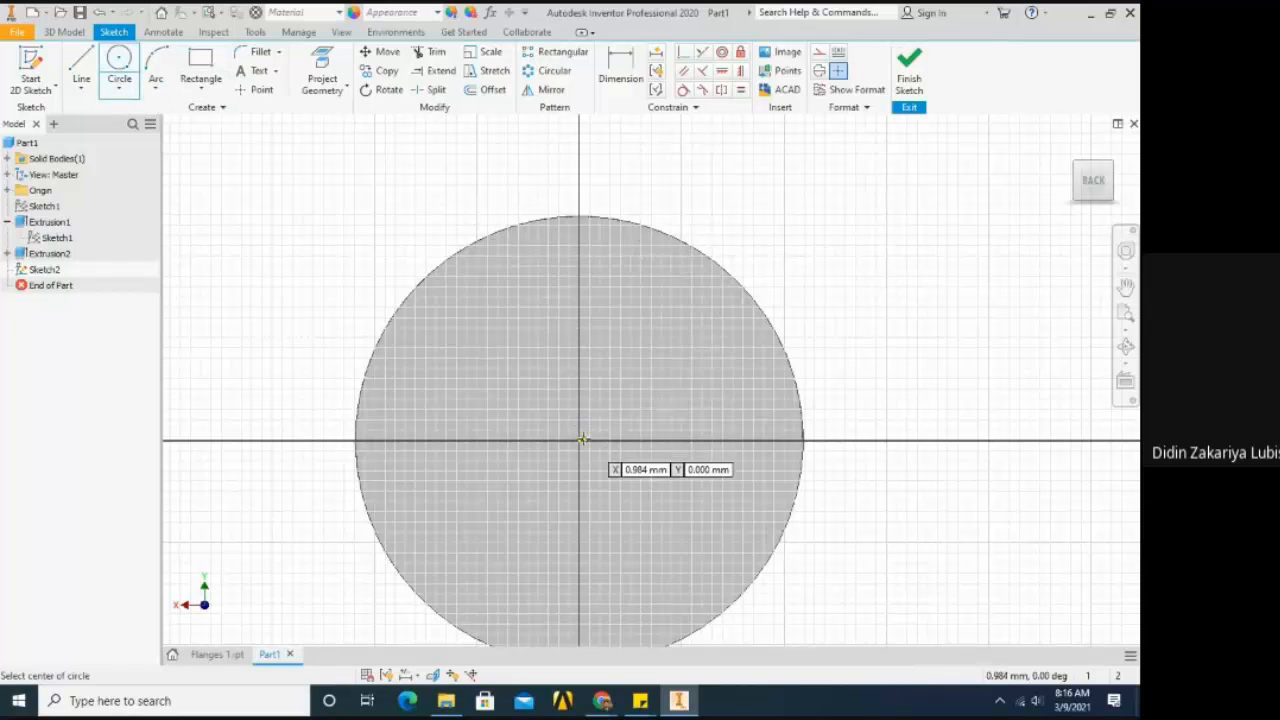
{"action": "left_click", "coordinate": [579, 440]}
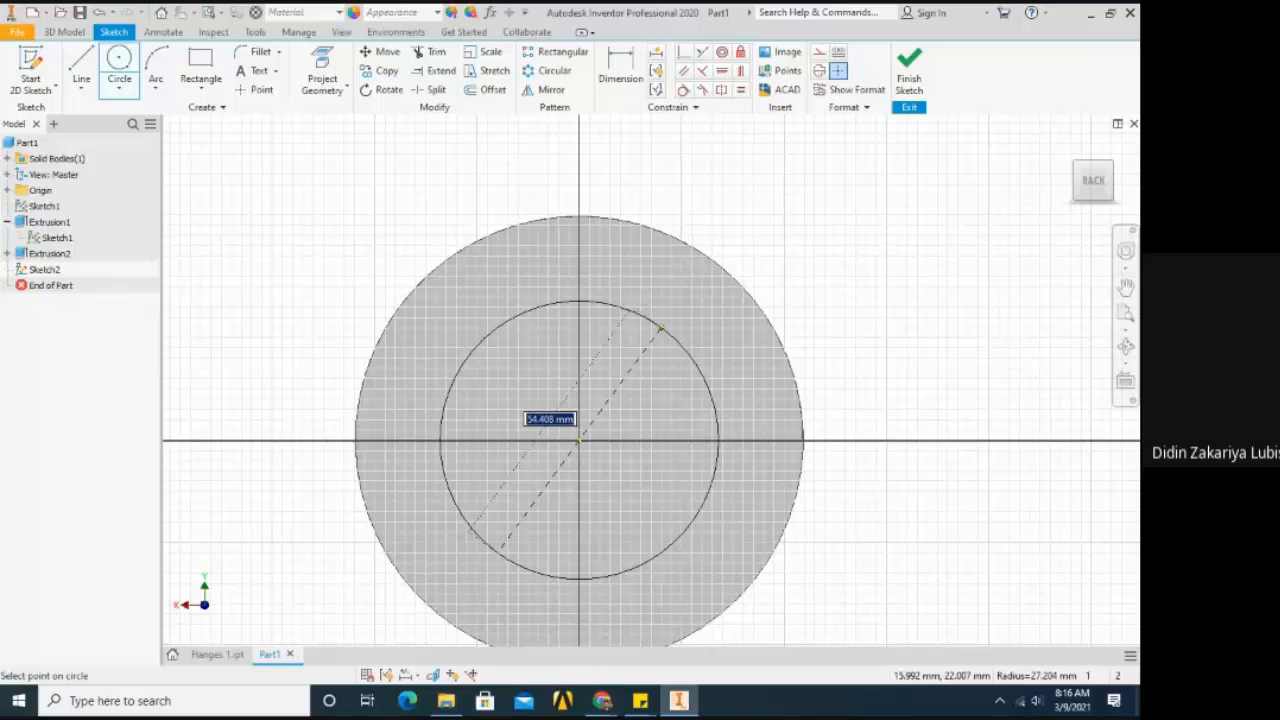
{"action": "type", "text": "87"}
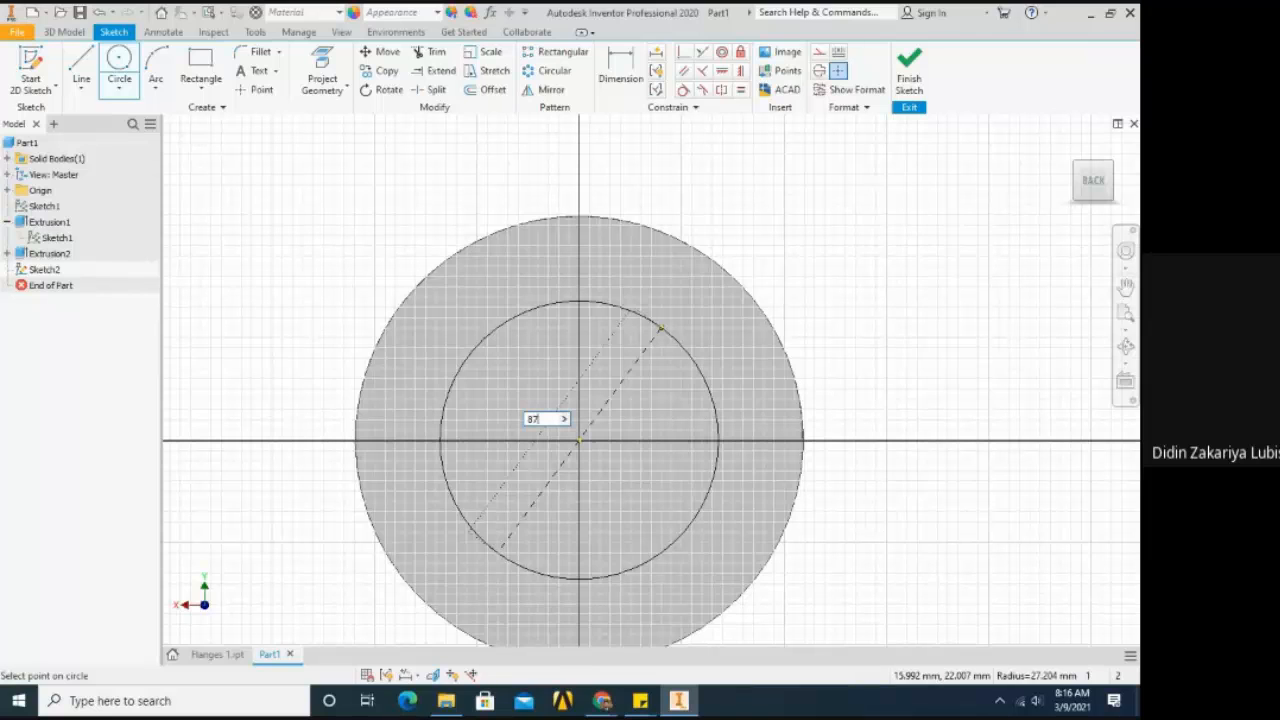
{"action": "type", "text": ".5"}
{"action": "key", "text": "Return"}
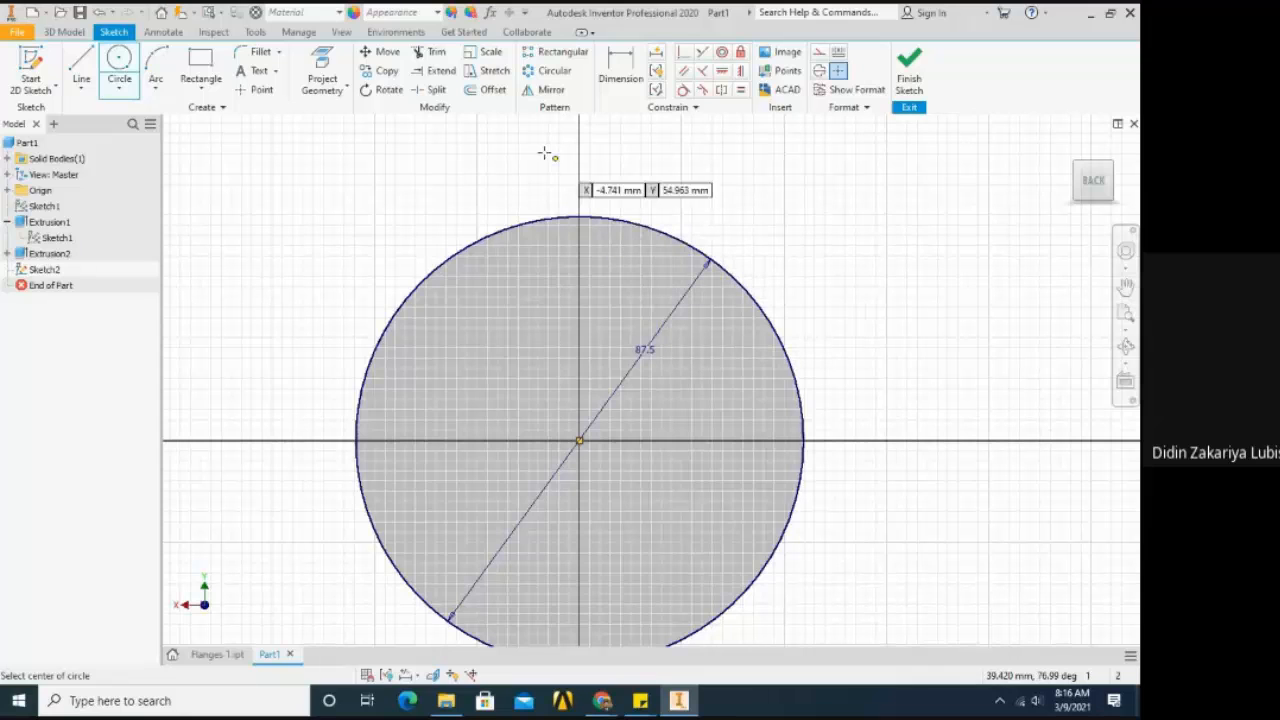
Sketch a vertical rectangle 12.5 mm wide and about 107 mm tall across the circle, and shift it to the middle of the disc
{"action": "left_click", "coordinate": [200, 65]}
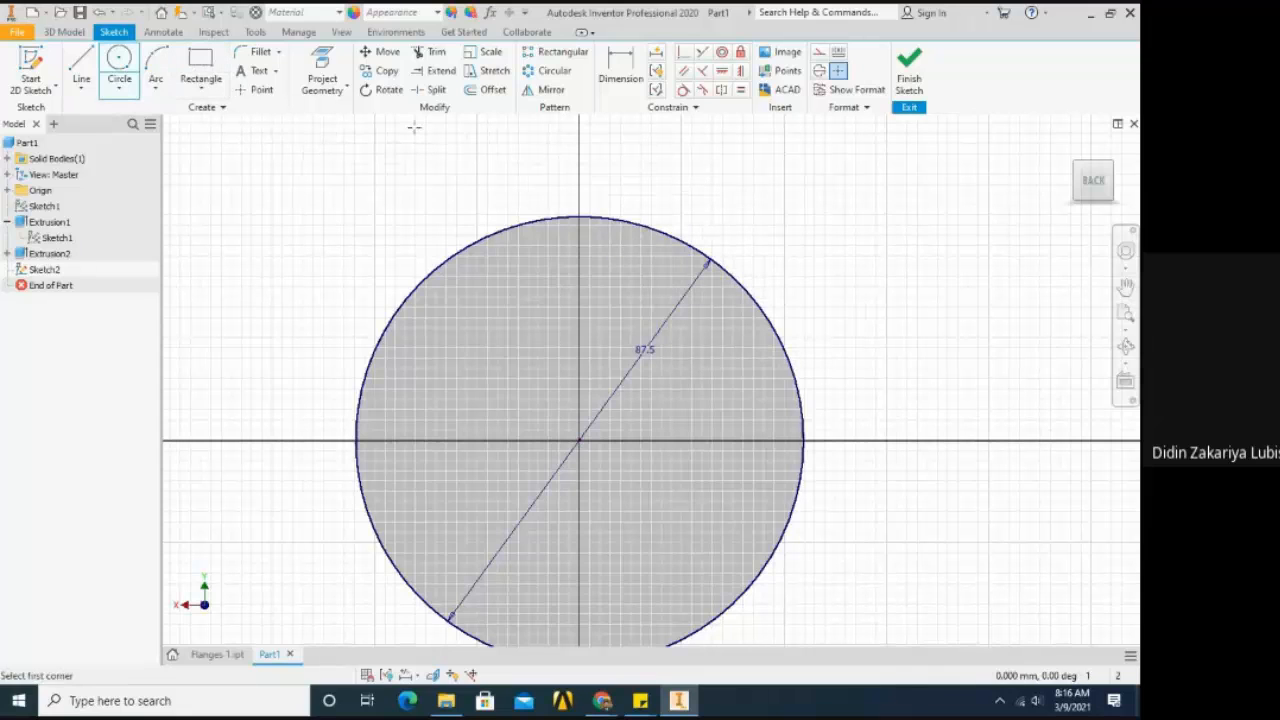
{"action": "left_click", "coordinate": [506, 165]}
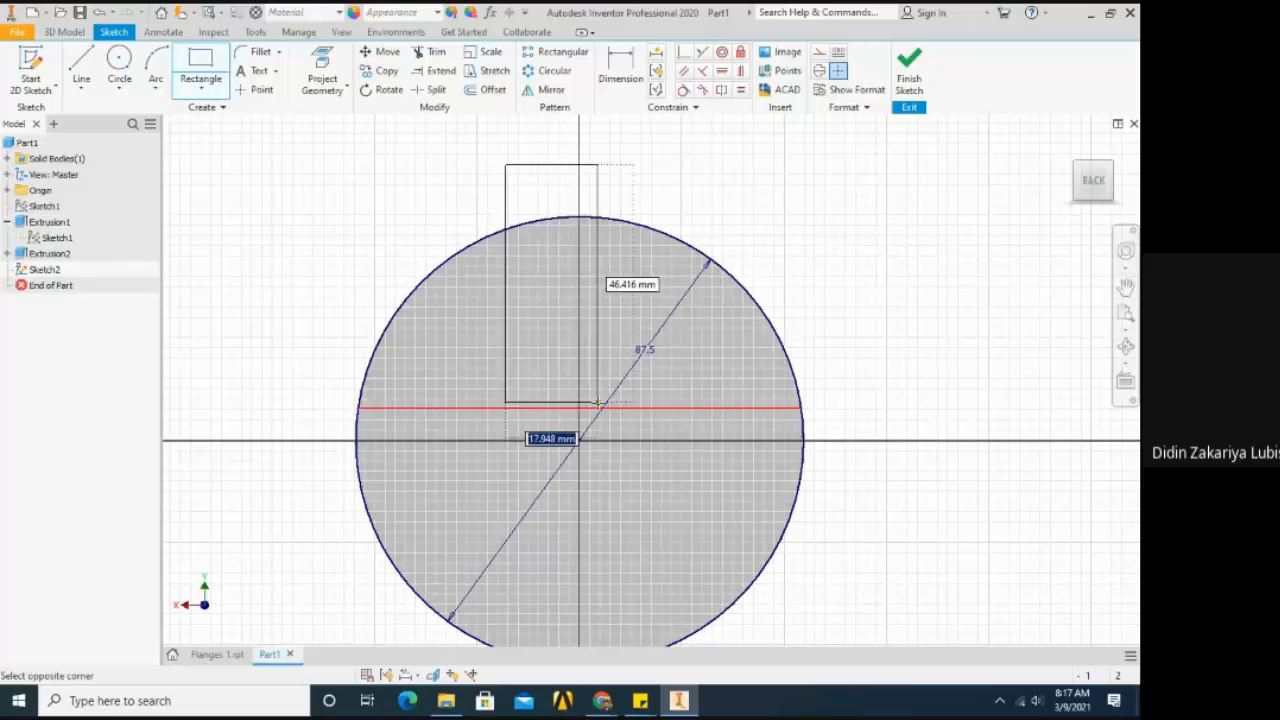
{"action": "scroll", "coordinate": [598, 403], "scroll_direction": "up", "scroll_amount": 3}
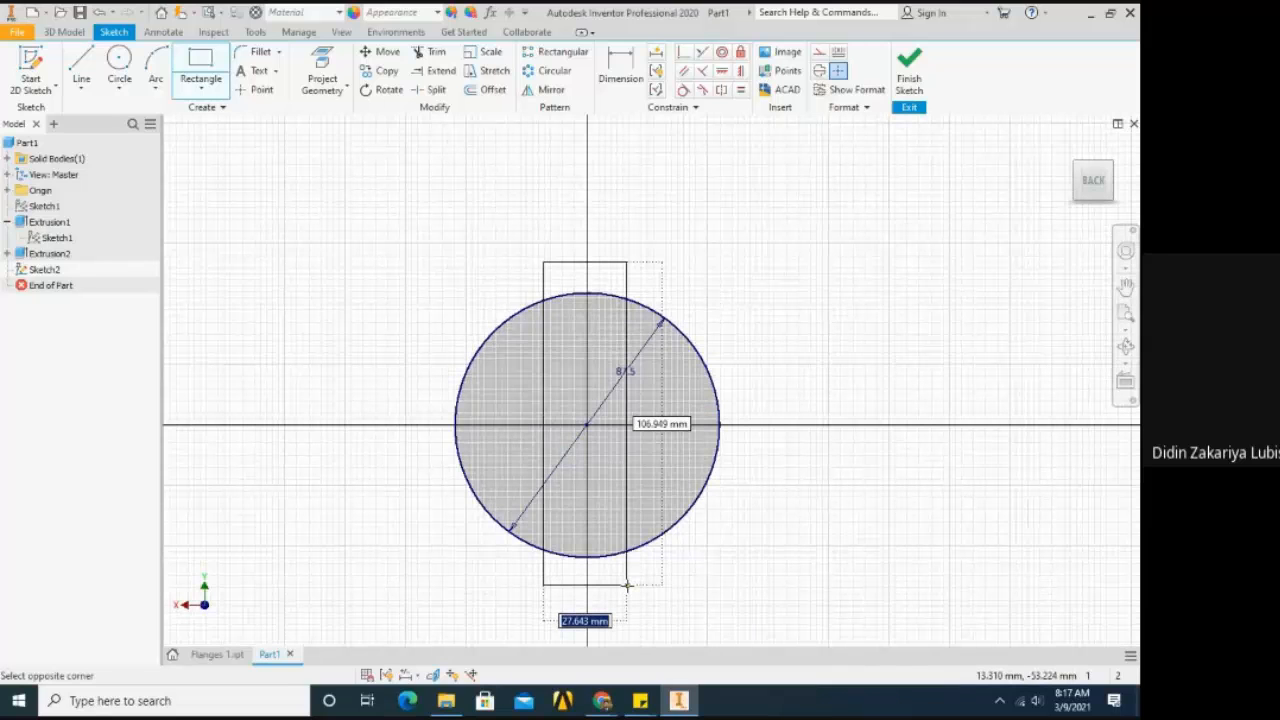
{"action": "type", "text": "12"}
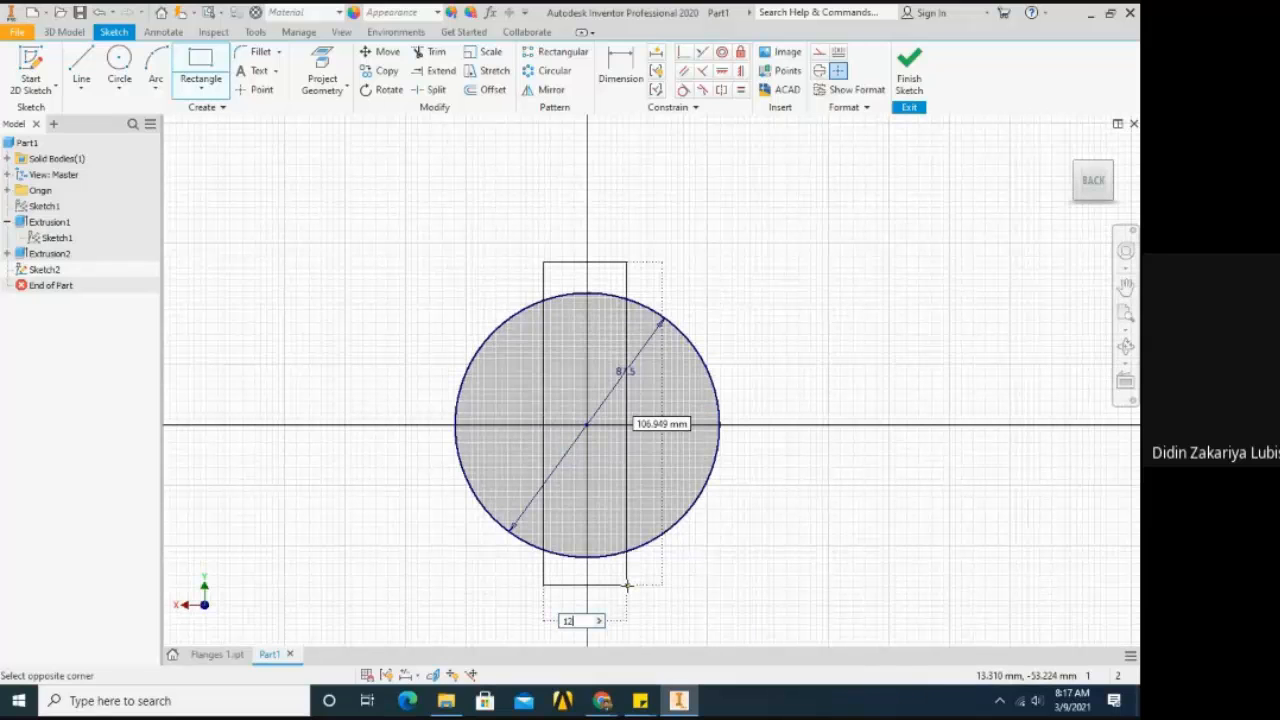
{"action": "type", "text": ".5"}
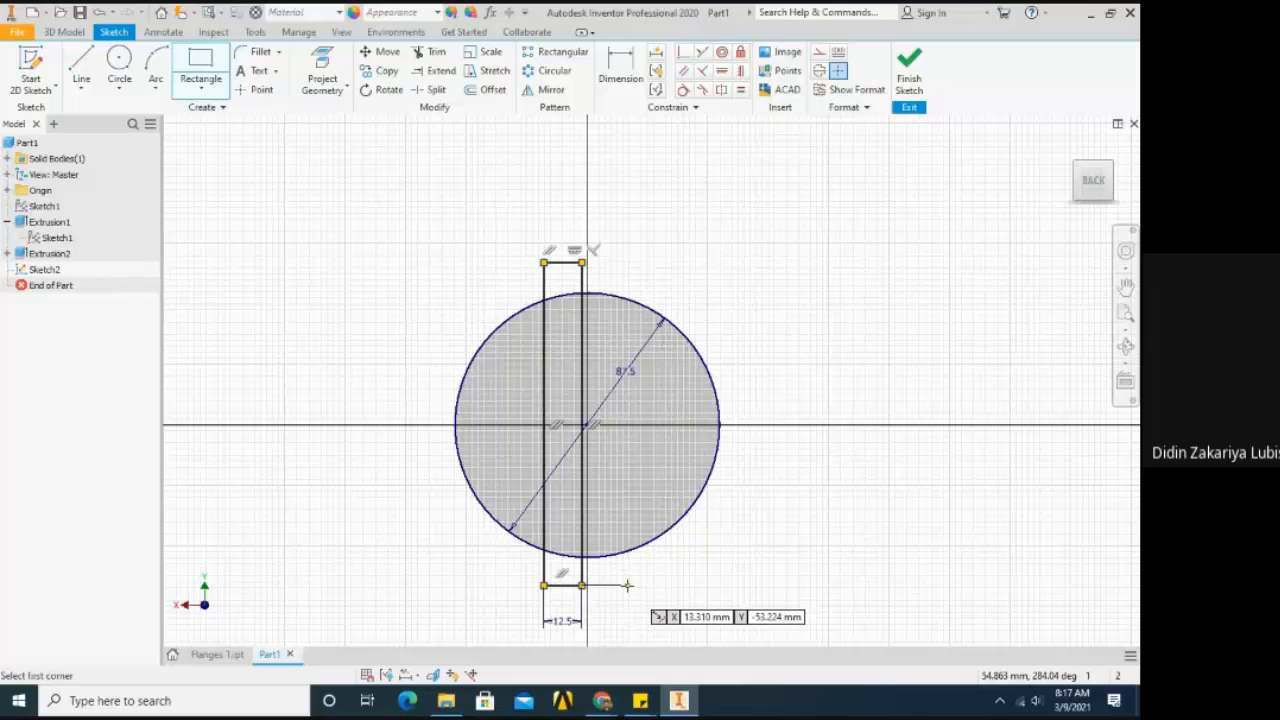
{"action": "key", "text": "Return"}
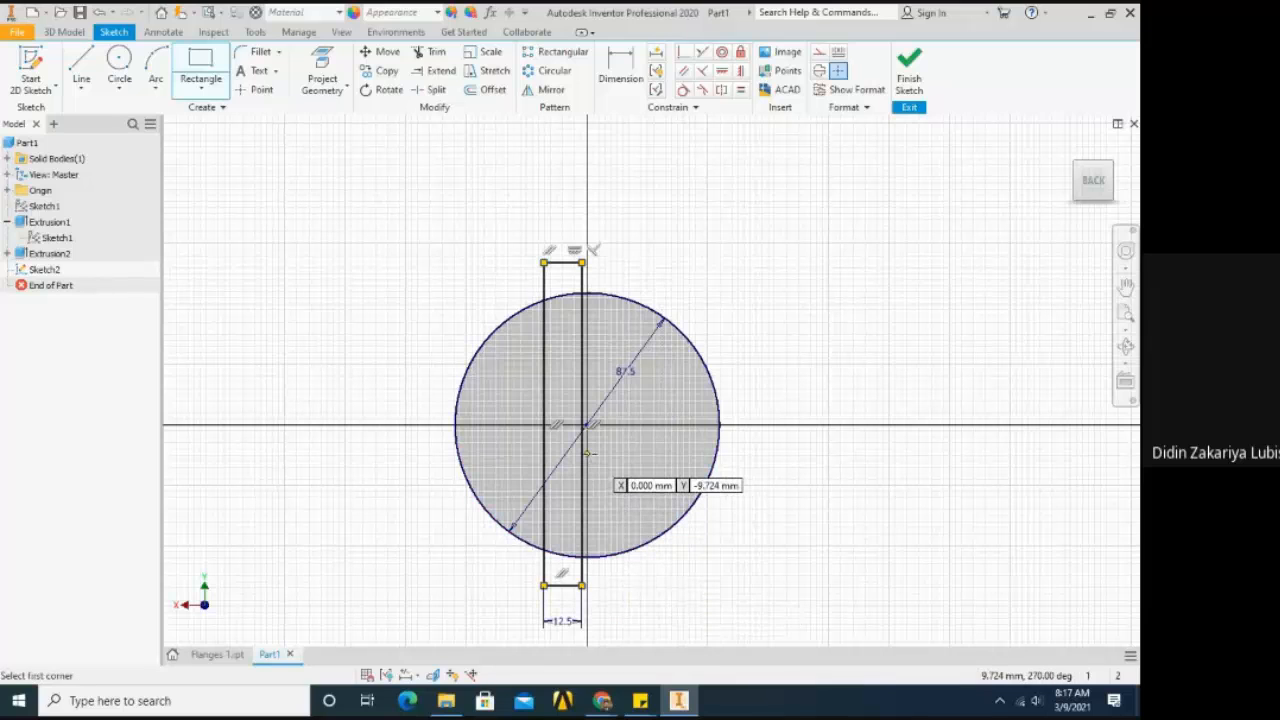
{"action": "key", "text": "Escape"}
{"action": "left_click_drag", "start_coordinate": [582, 263], "coordinate": [606, 262]}
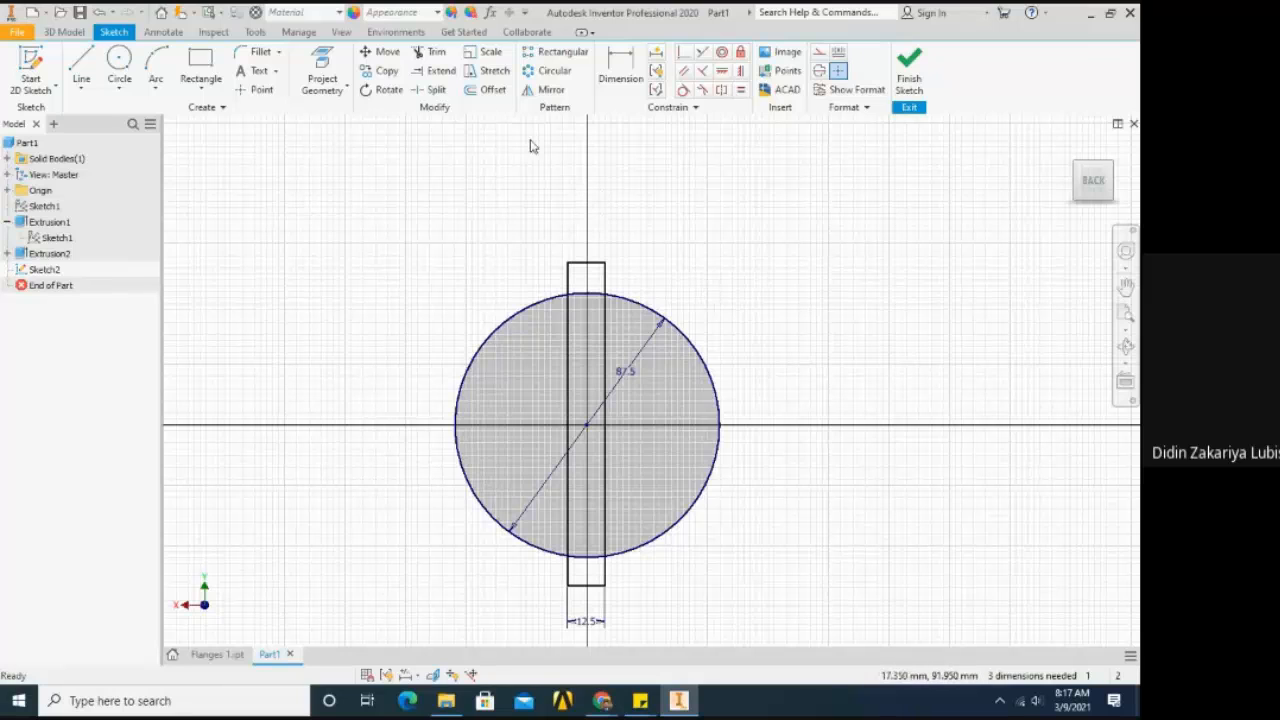
Trim away the circle's arcs on both sides of the strip and the rectangle's end above the disc
{"action": "left_click", "coordinate": [431, 52]}
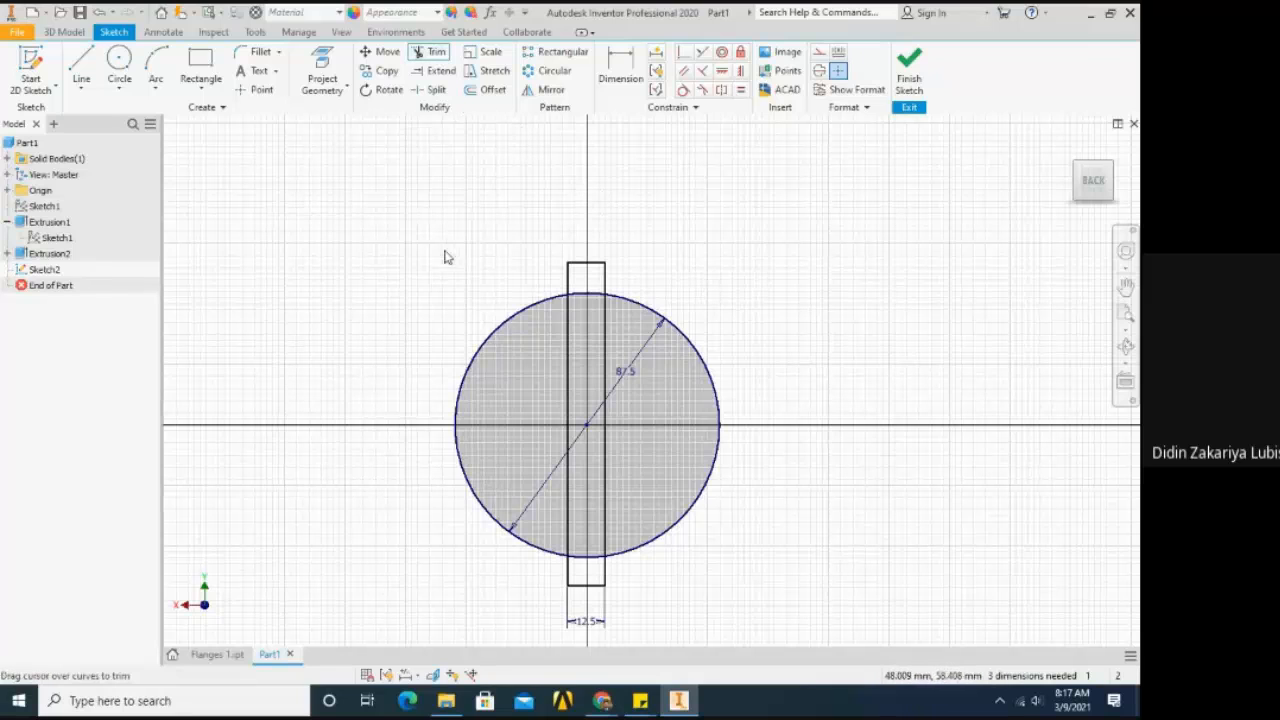
{"action": "left_click", "coordinate": [640, 305]}
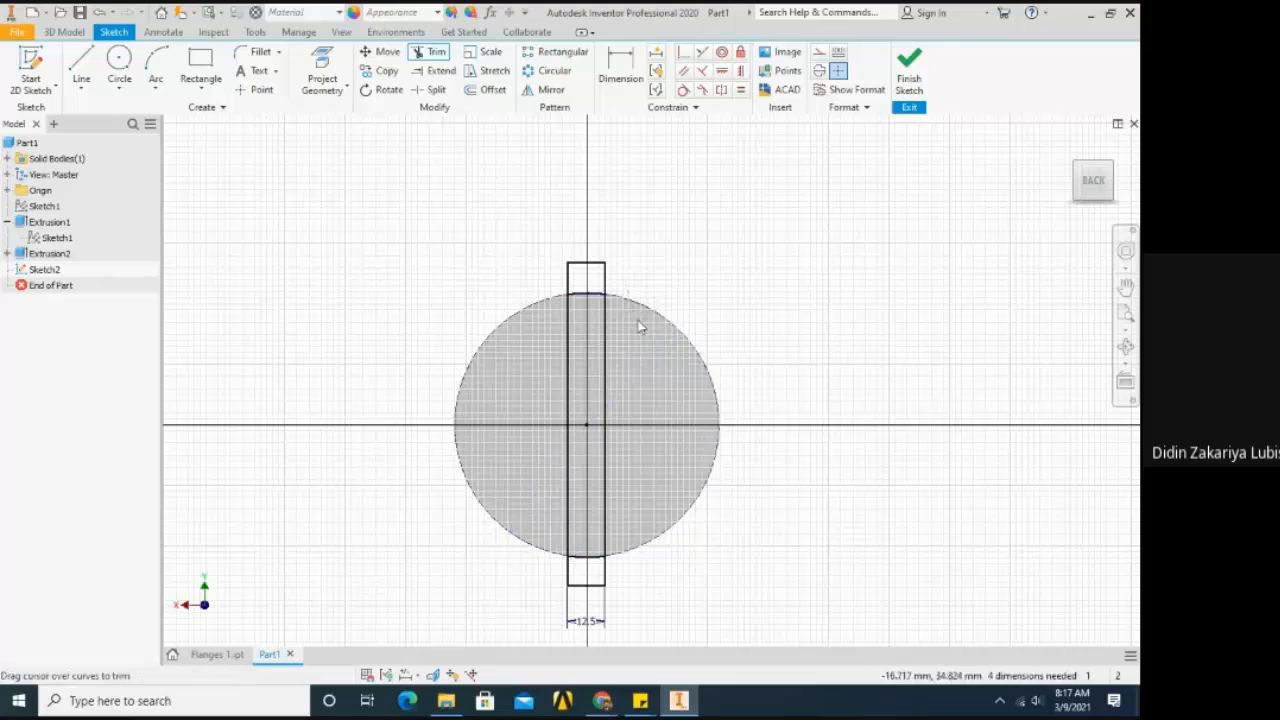
{"action": "mouse_move", "coordinate": [623, 289]}
{"action": "left_mouse_down"}
{"action": "mouse_move", "coordinate": [549, 277]}
{"action": "mouse_move", "coordinate": [614, 257]}
{"action": "left_mouse_up"}
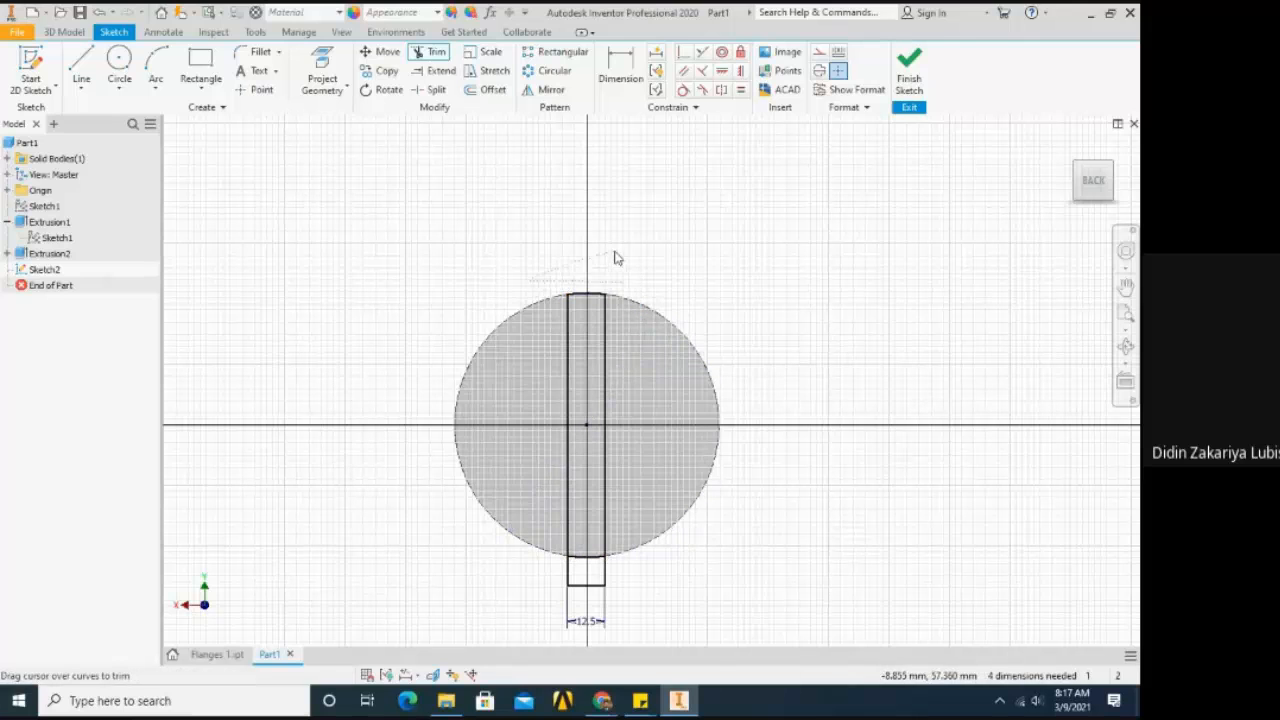
{"action": "mouse_move", "coordinate": [624, 582]}
{"action": "left_mouse_down"}
{"action": "mouse_move", "coordinate": [557, 572]}
{"action": "mouse_move", "coordinate": [600, 596]}
{"action": "left_mouse_up"}
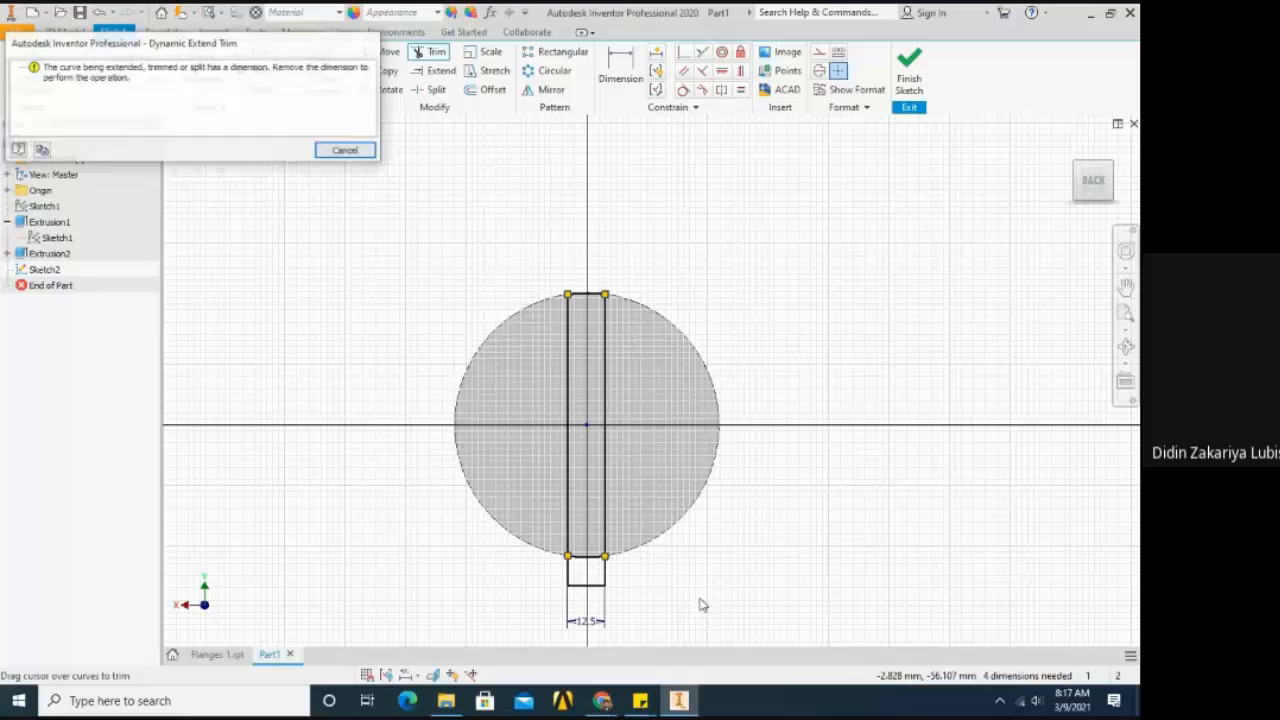
{"action": "left_click", "coordinate": [345, 150]}
Delete the strip's 12.5 mm width dimension and trim away the rectangle's end below the disc
{"action": "key", "text": "Escape"}
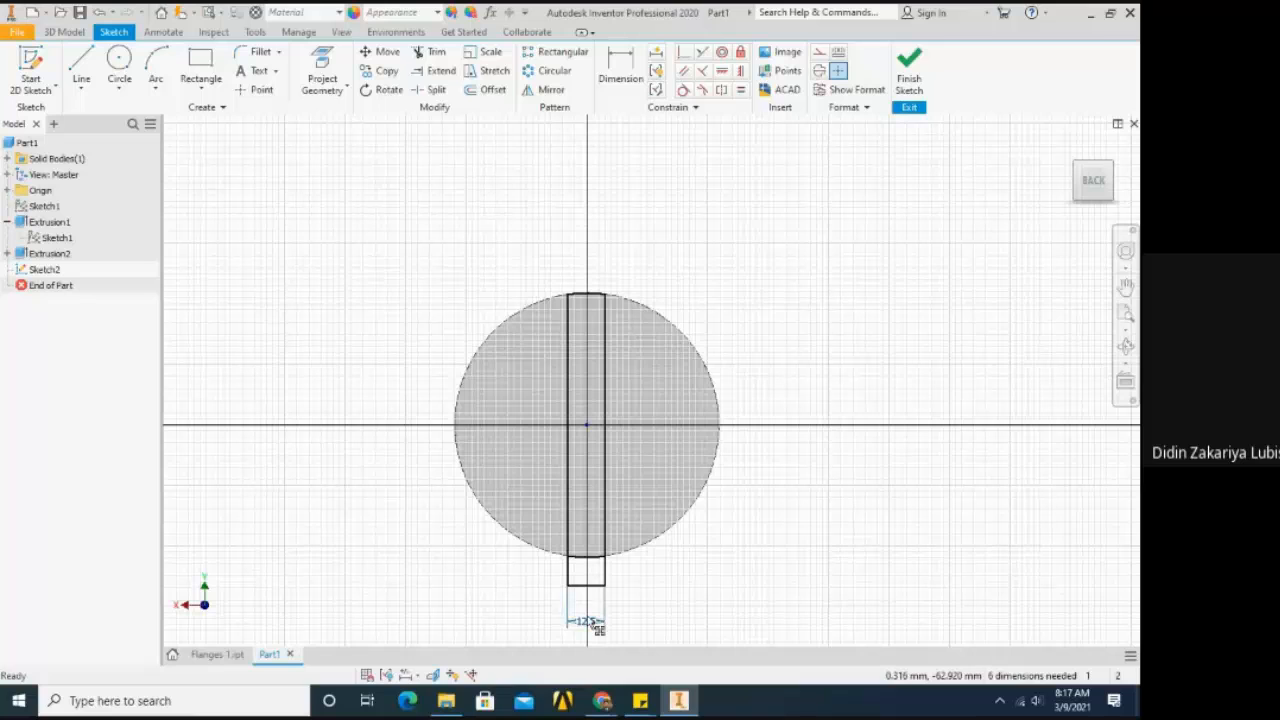
{"action": "key", "text": "Delete"}
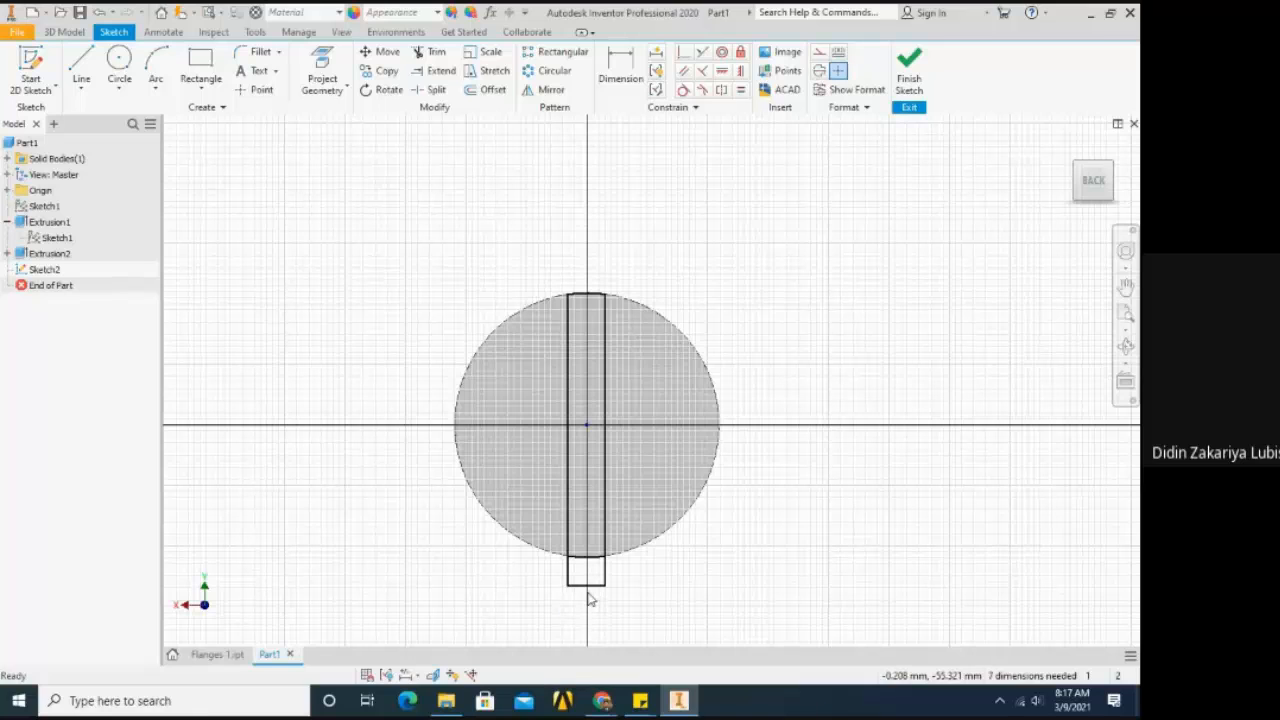
{"action": "left_click", "coordinate": [430, 51]}
{"action": "left_click", "coordinate": [568, 572]}
{"action": "left_click", "coordinate": [604, 572]}
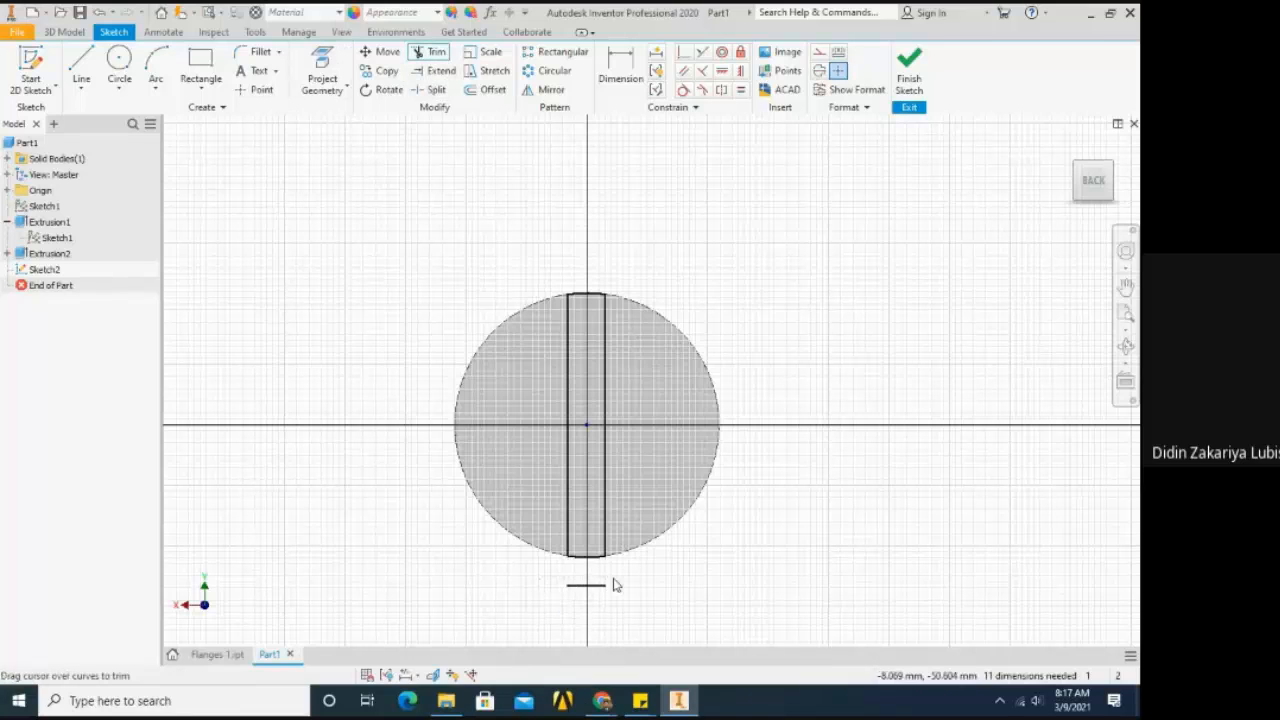
{"action": "left_click", "coordinate": [586, 585]}
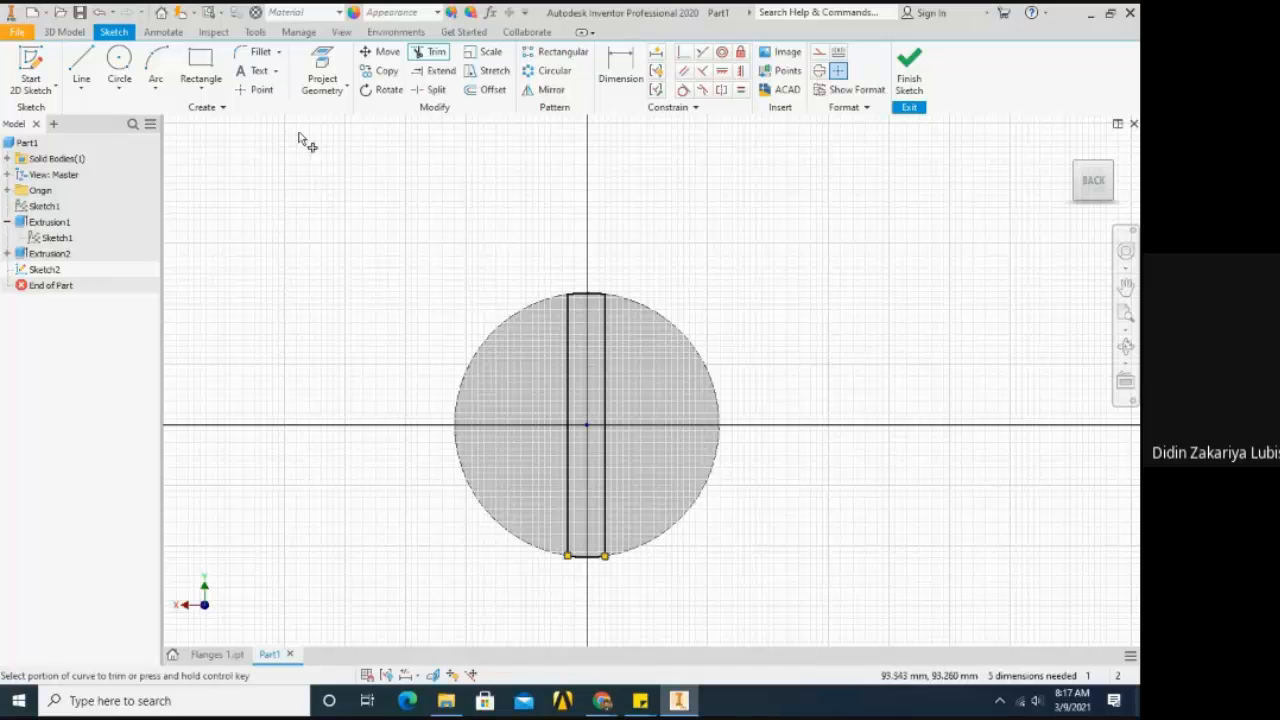
Dimension the radii of the strip's upper and lower end arcs
{"action": "left_click", "coordinate": [620, 78]}
{"action": "left_click", "coordinate": [594, 297]}
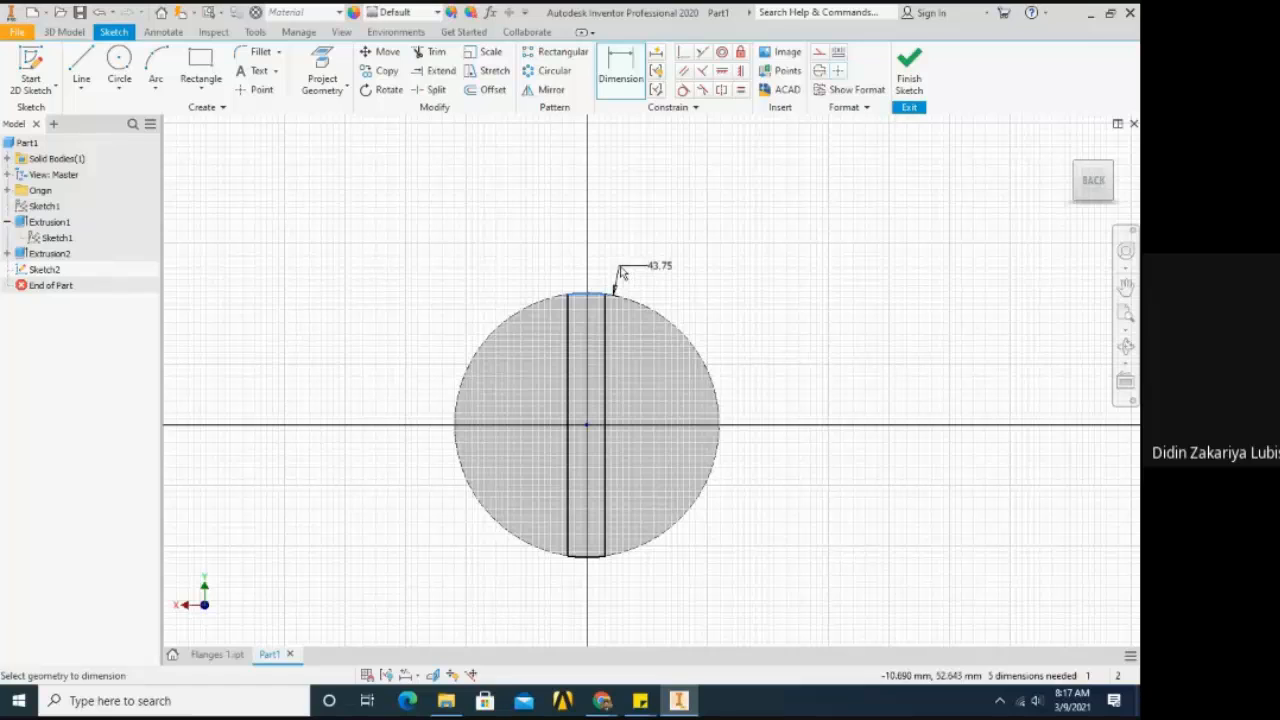
{"action": "left_click", "coordinate": [600, 265]}
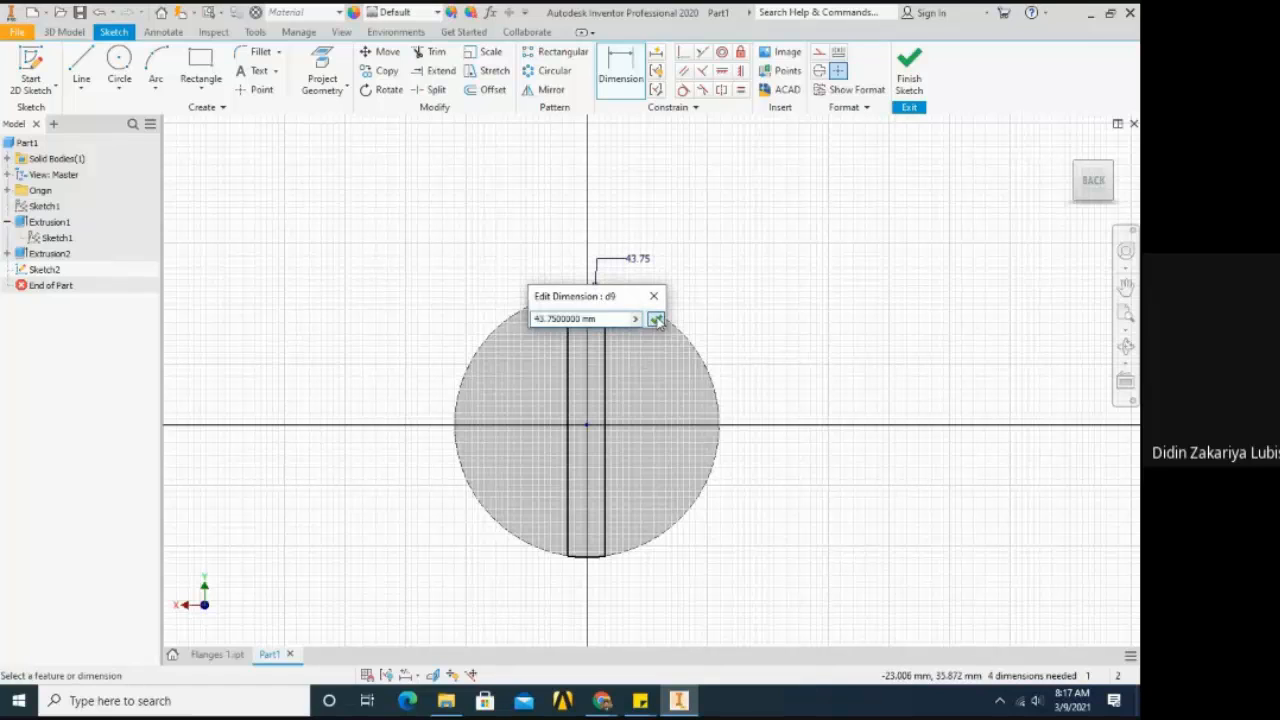
{"action": "left_click", "coordinate": [655, 318]}
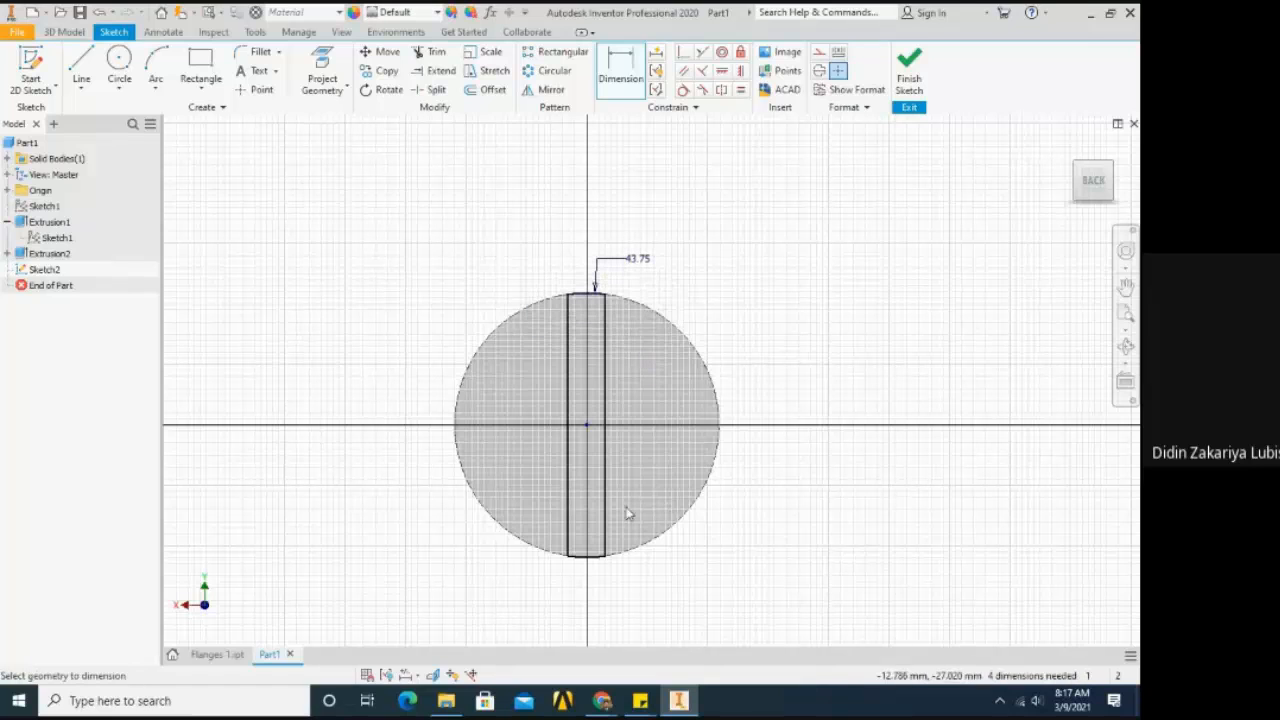
{"action": "left_click", "coordinate": [604, 566]}
{"action": "left_click", "coordinate": [594, 592]}
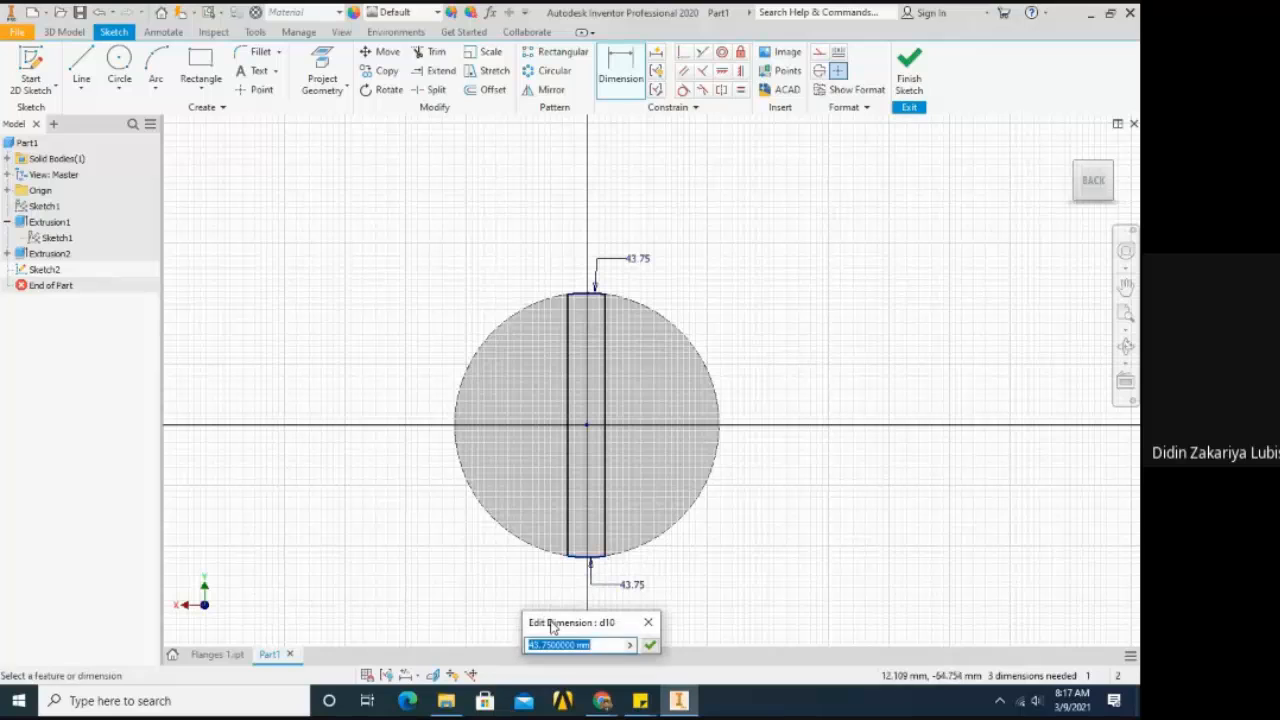
{"action": "left_click", "coordinate": [649, 643]}
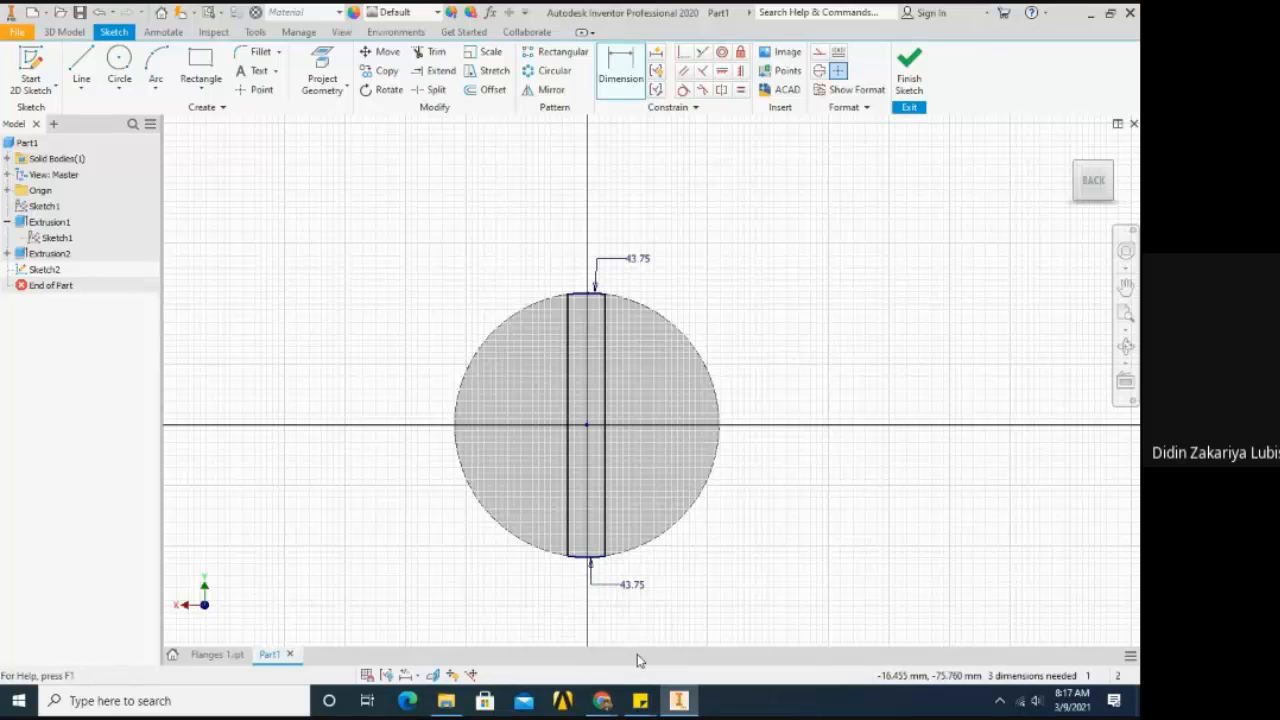
Dimension the strip's width between its two long vertical edges
{"action": "left_click", "coordinate": [567, 445]}
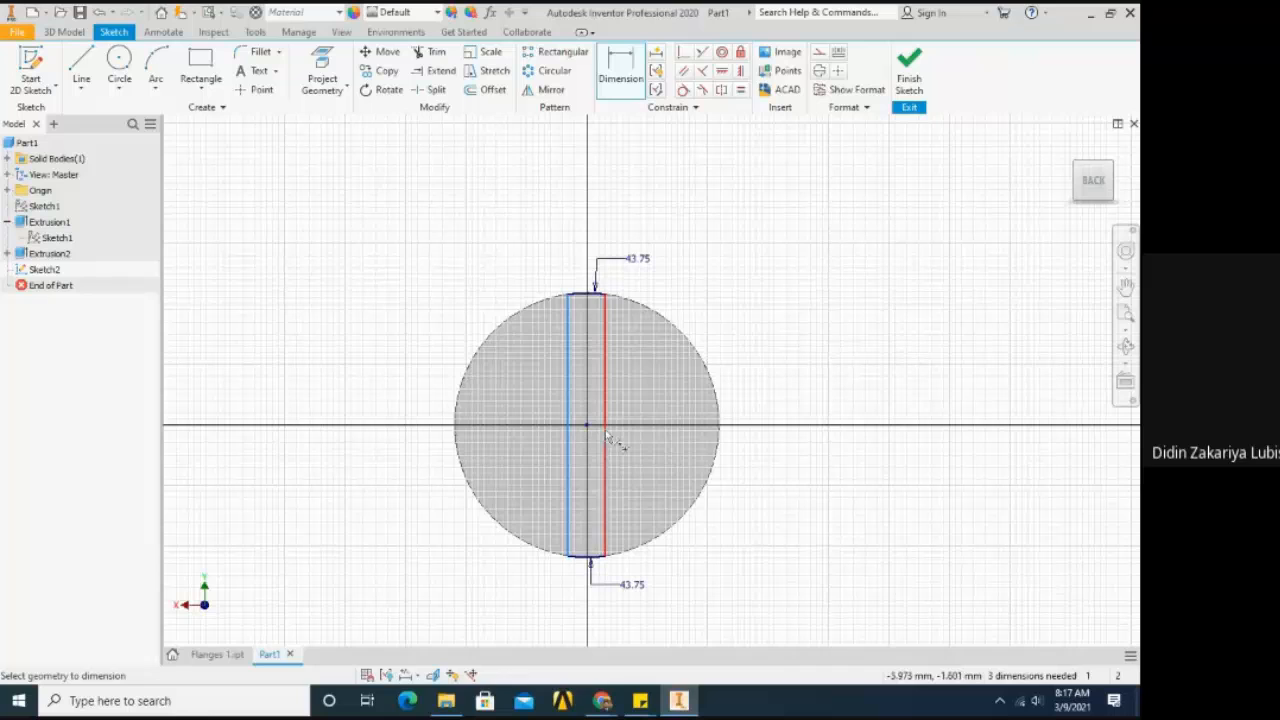
{"action": "left_click", "coordinate": [604, 442]}
{"action": "left_click", "coordinate": [604, 246]}
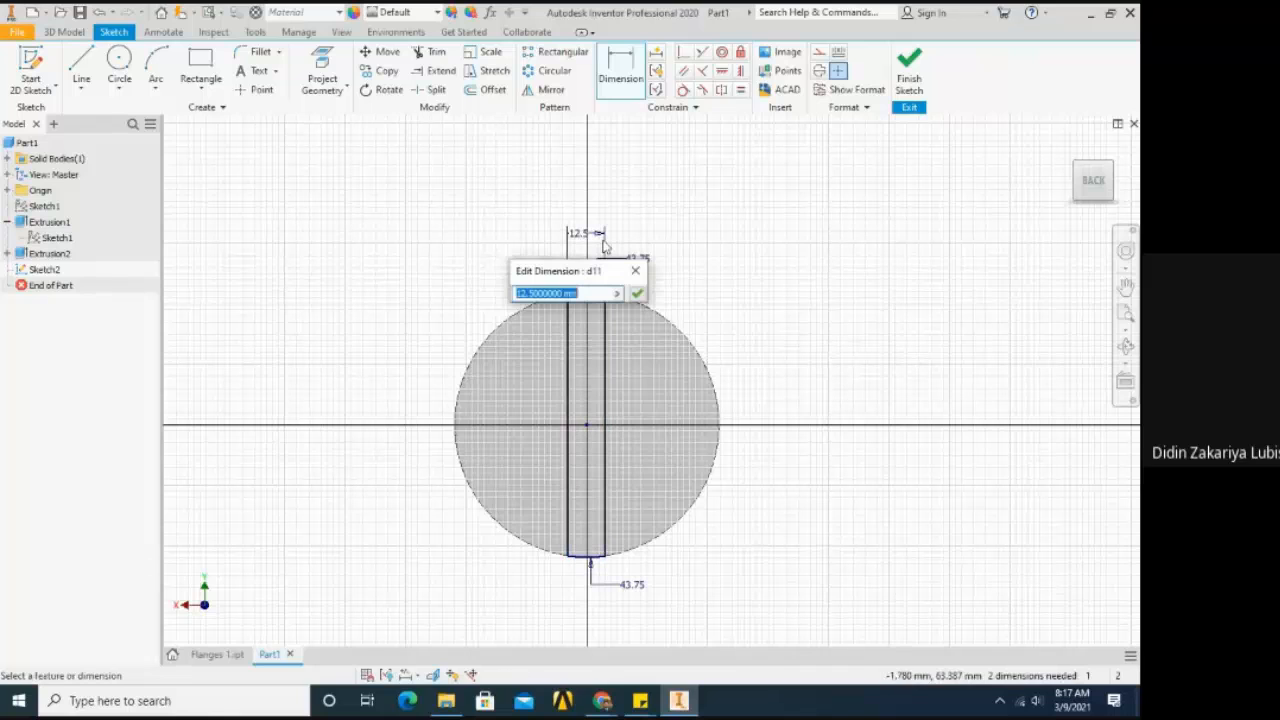
{"action": "left_click", "coordinate": [637, 293]}
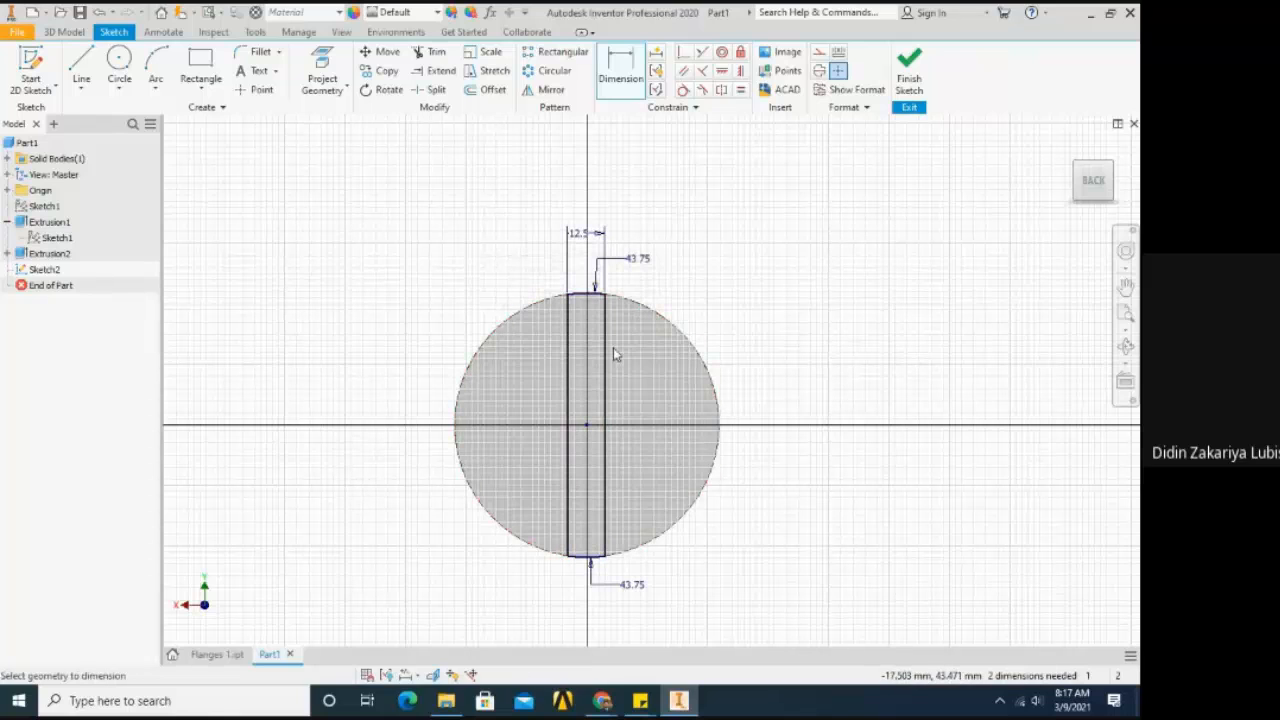
Dimension the strip's left edge from the vertical centre line through the disc's centre, setting it to half the strip width with the expression d11/2
{"action": "left_click", "coordinate": [568, 390]}
{"action": "left_click", "coordinate": [549, 352]}
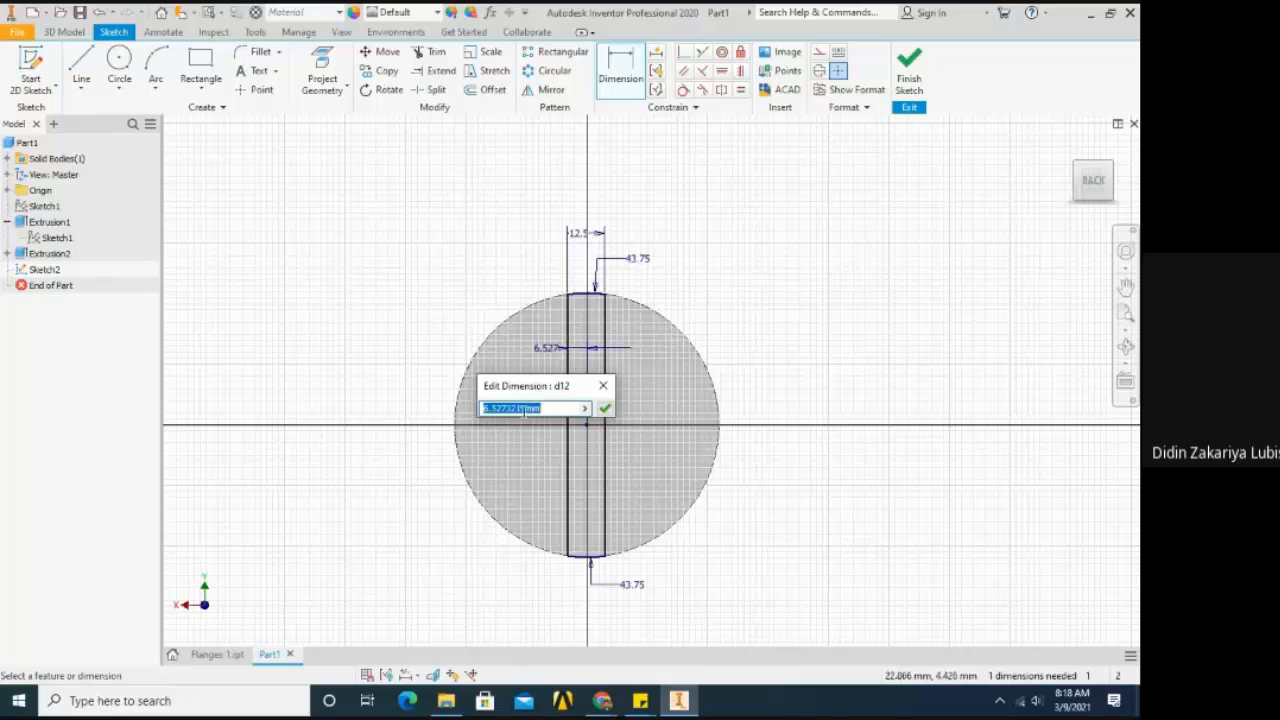
{"action": "left_click", "coordinate": [588, 240]}
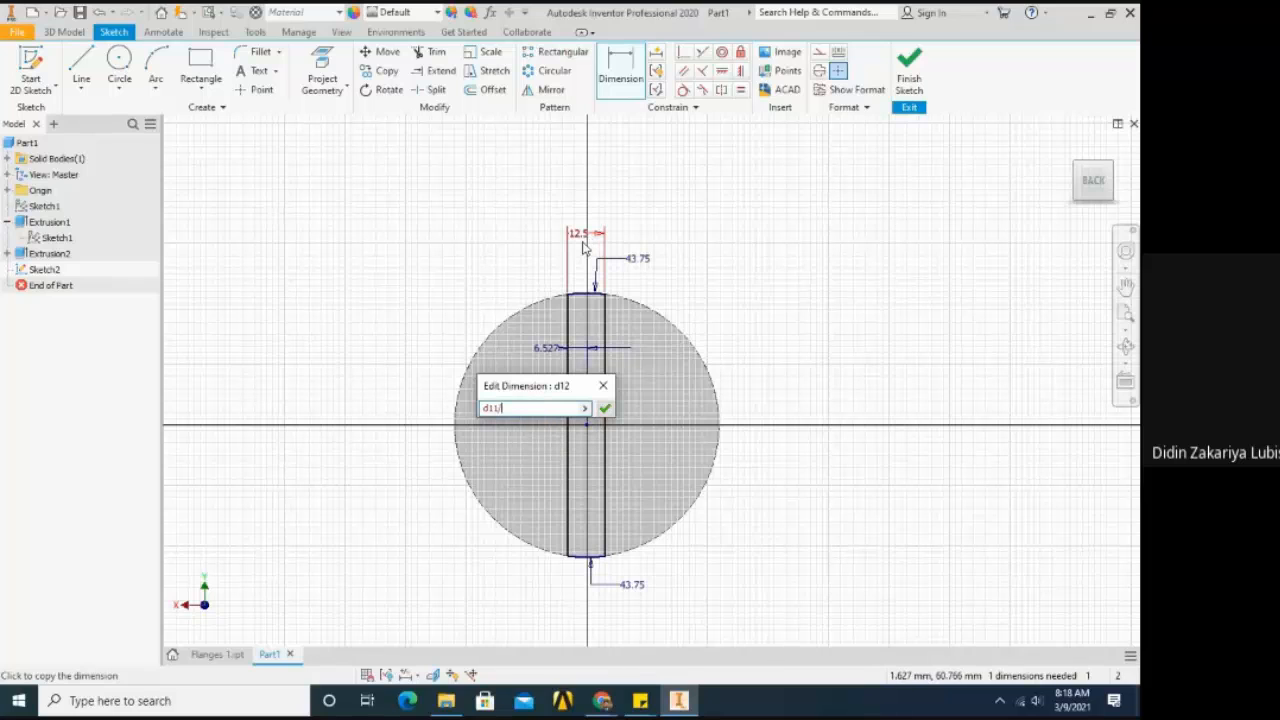
{"action": "type", "text": "/2"}
{"action": "key", "text": "Return"}
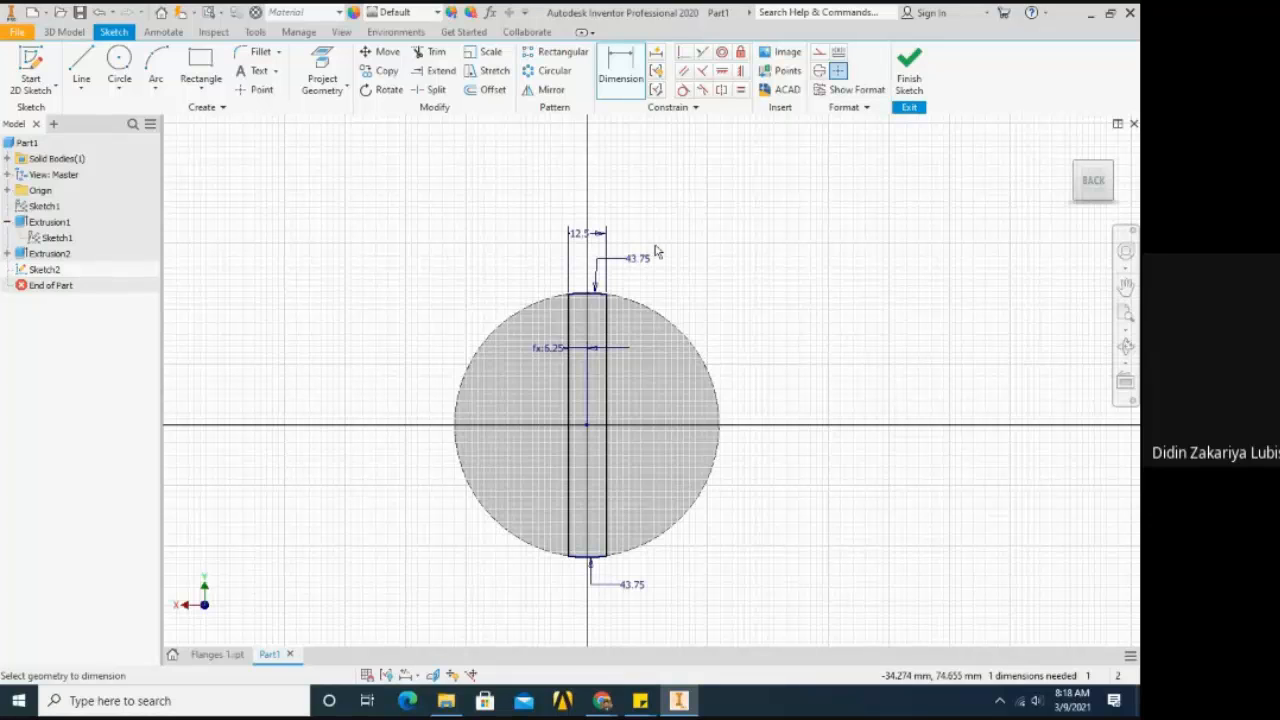
{"action": "scroll", "coordinate": [595, 350], "scroll_direction": "up", "scroll_amount": 3}
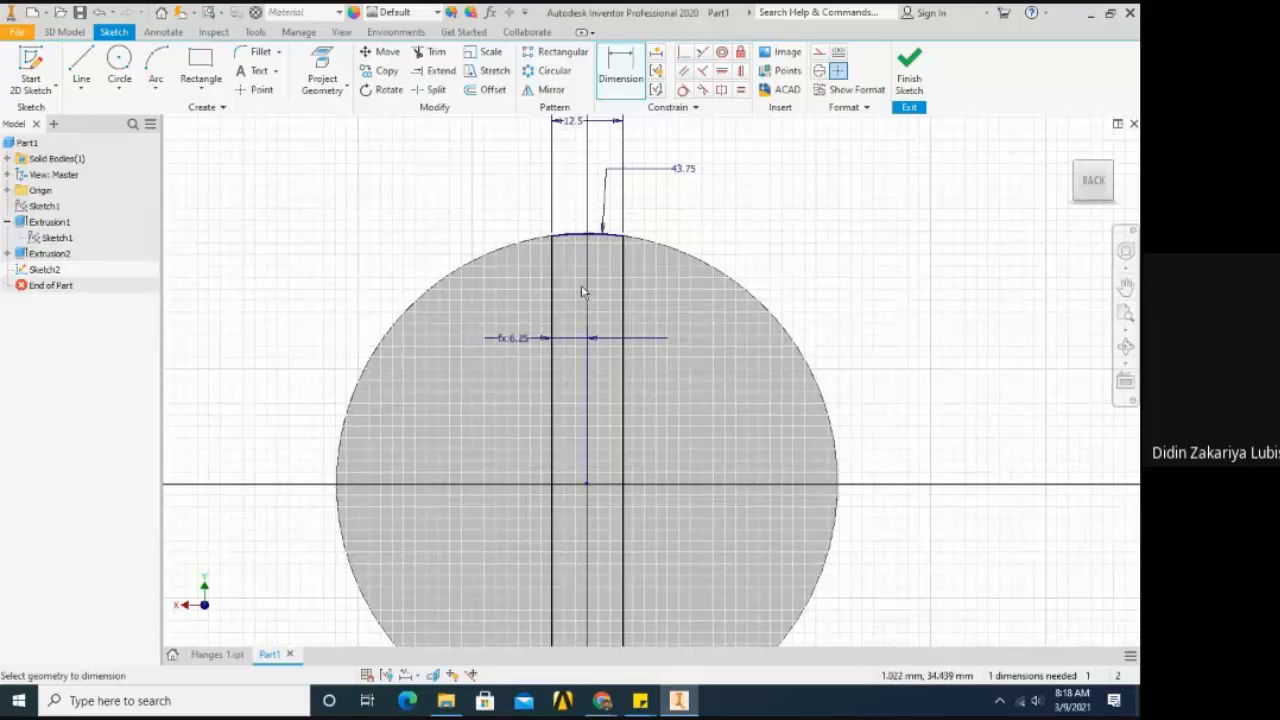
{"action": "scroll", "coordinate": [560, 251], "scroll_direction": "down", "scroll_amount": 2}
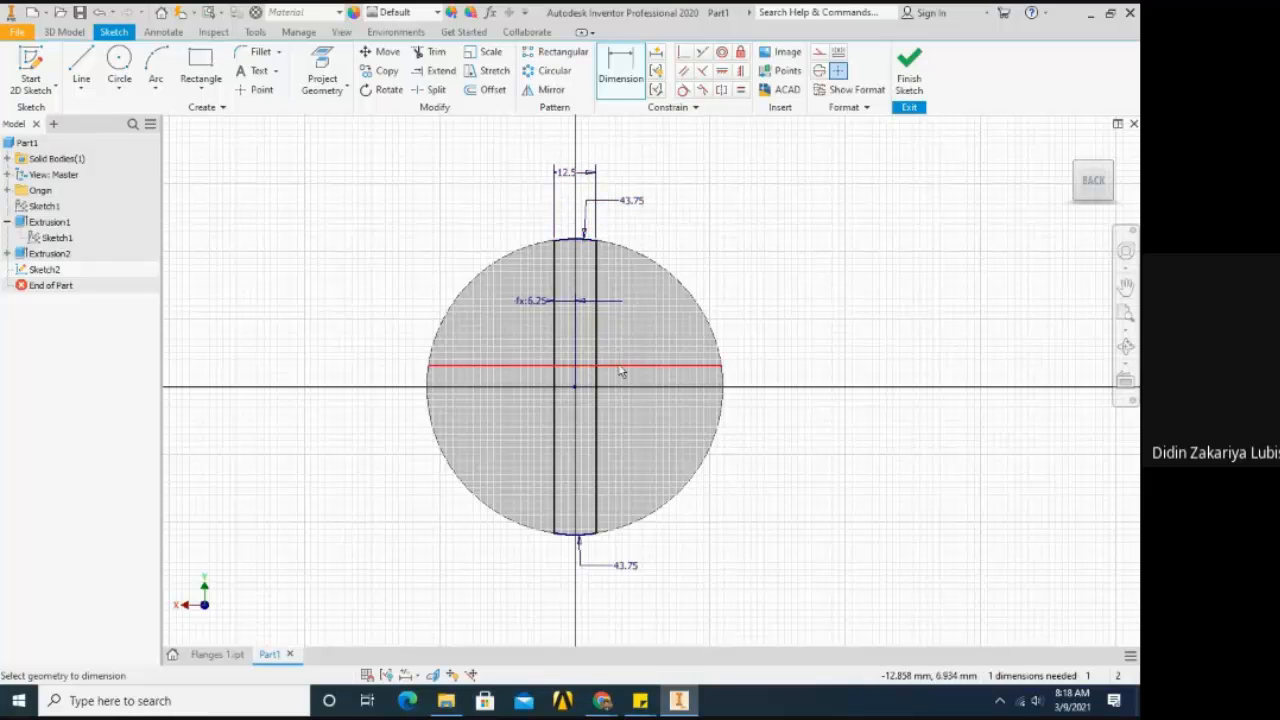
{"action": "scroll", "coordinate": [600, 397], "scroll_direction": "down", "scroll_amount": 2}
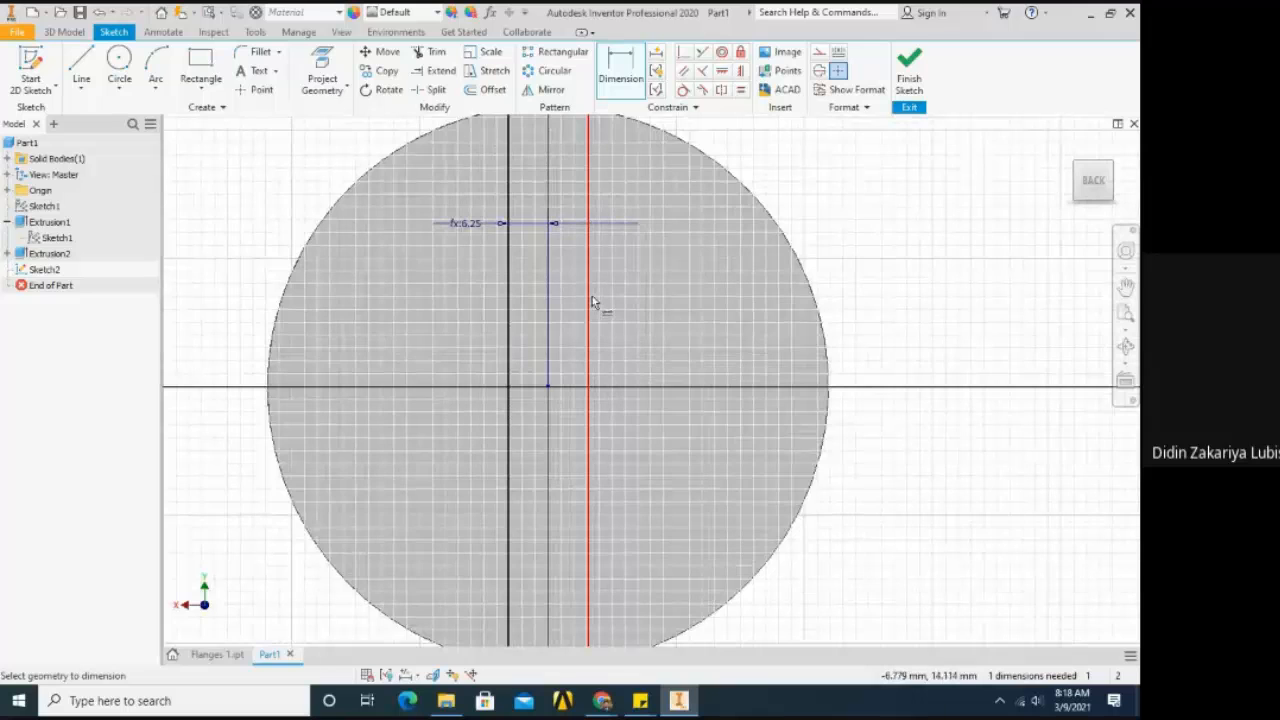
{"action": "scroll", "coordinate": [592, 296], "scroll_direction": "down", "scroll_amount": 3}
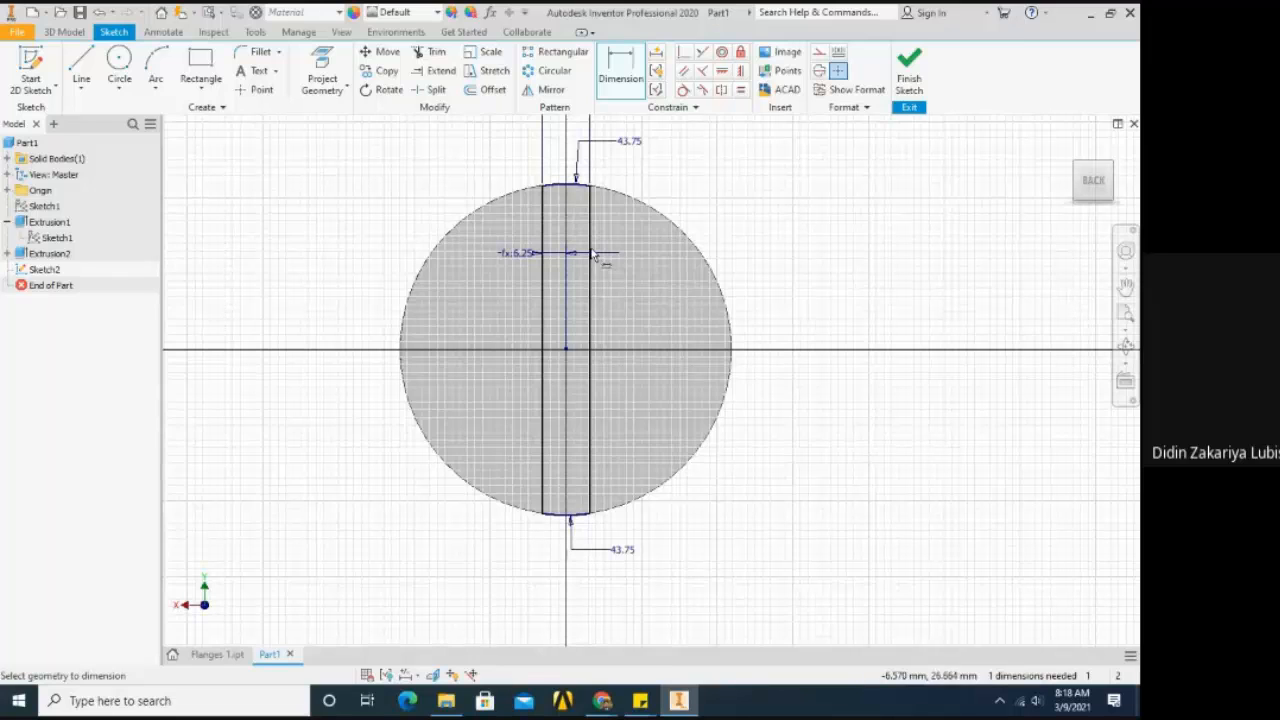
{"action": "mouse_move", "coordinate": [618, 280]}
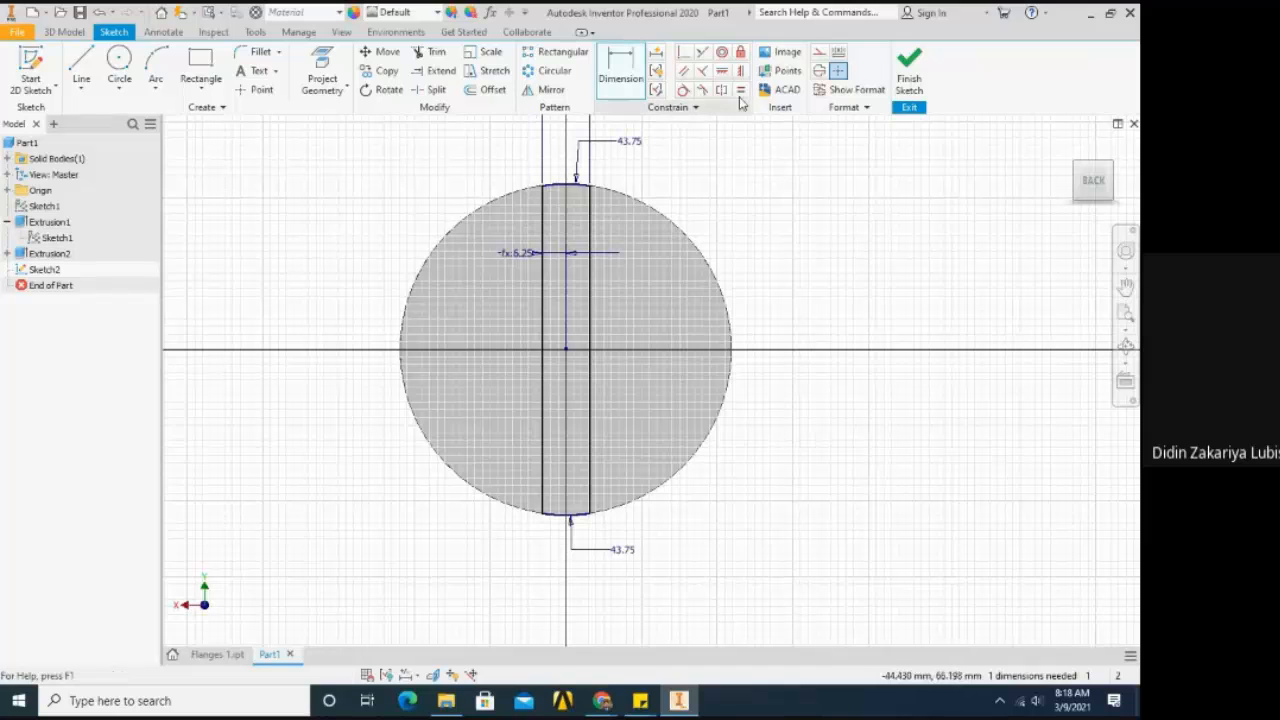
Draw a horizontal construction line from the disc's centre to its right edge
{"action": "left_click", "coordinate": [81, 68]}
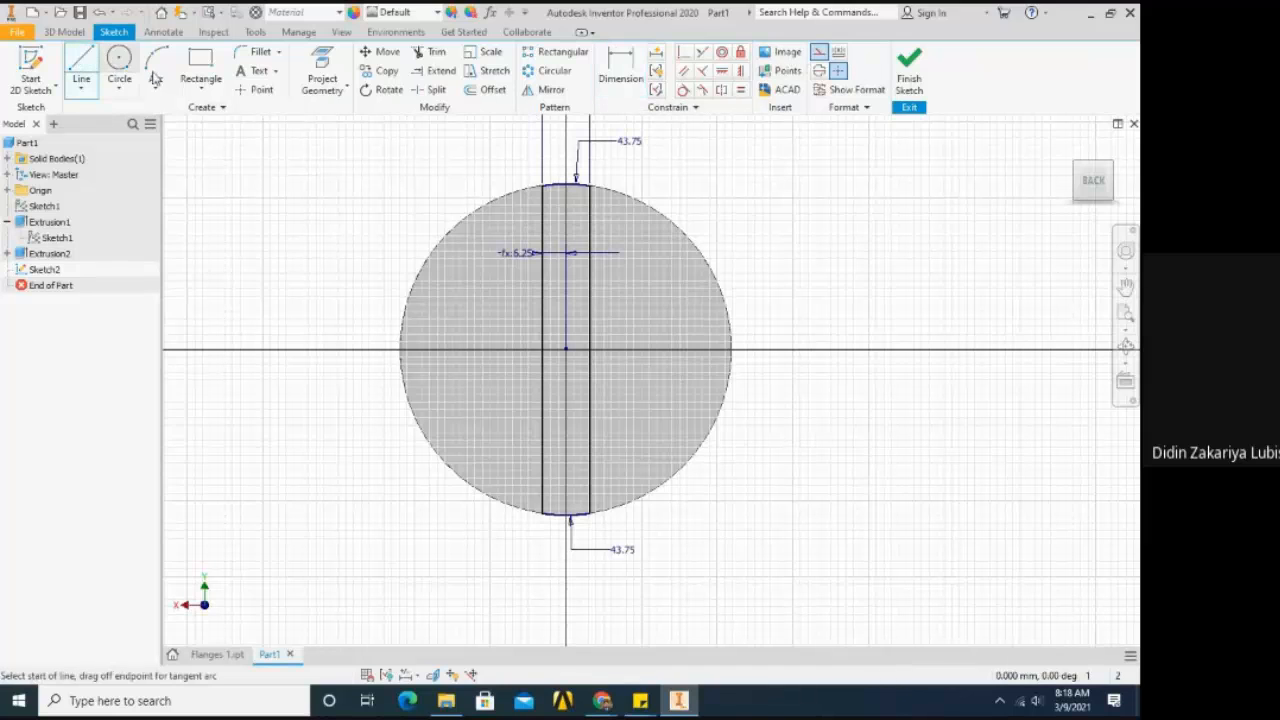
{"action": "left_click", "coordinate": [566, 348]}
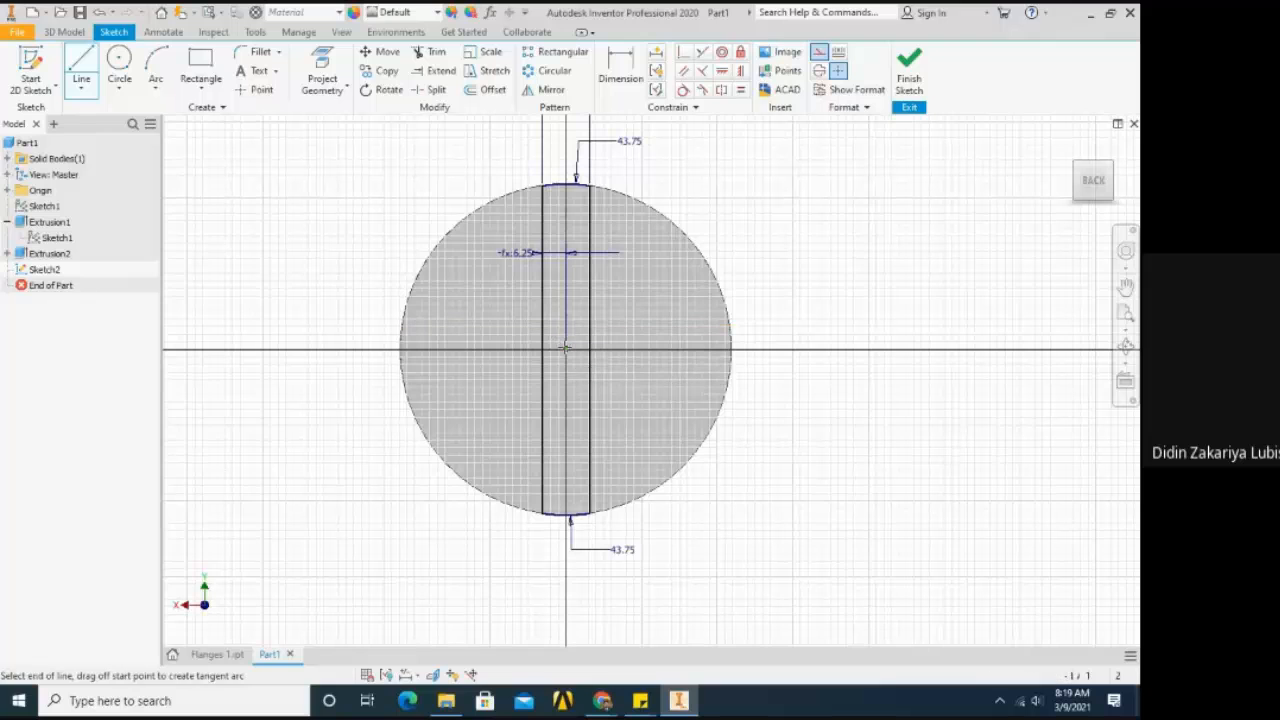
{"action": "left_click", "coordinate": [733, 349]}
{"action": "right_click", "coordinate": [788, 224]}
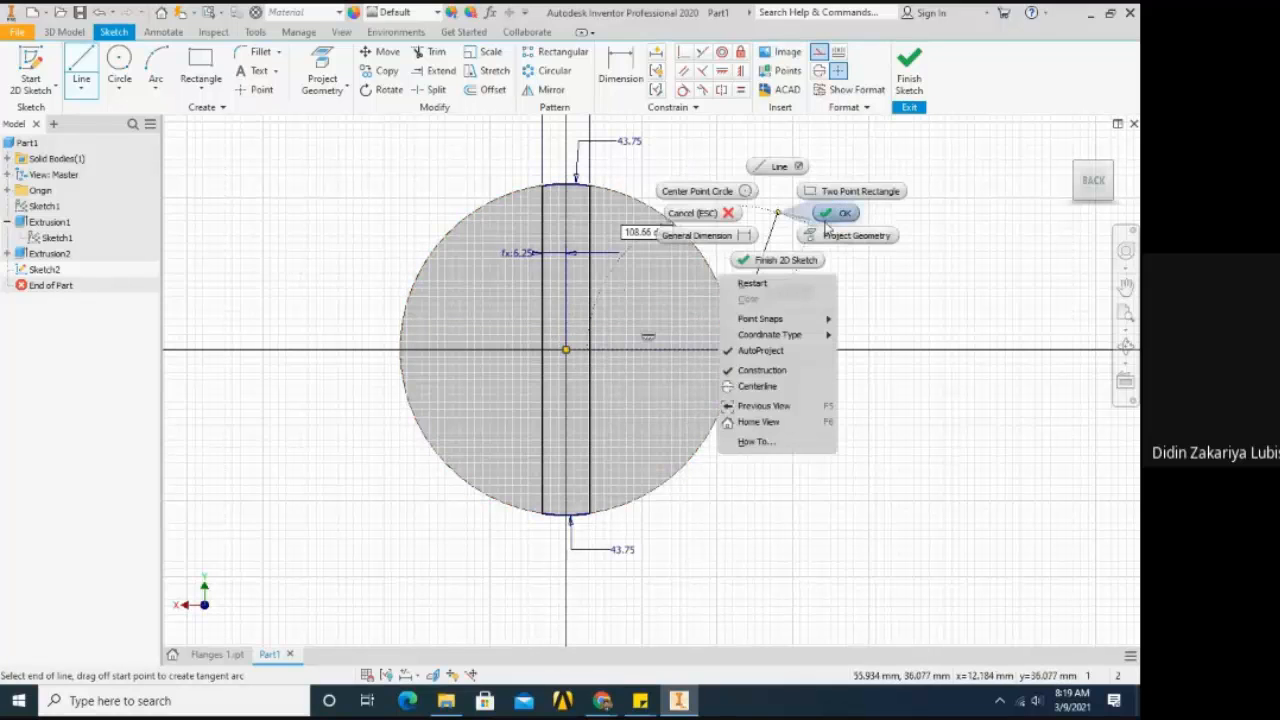
{"action": "left_click", "coordinate": [836, 212]}
Add an angle dimension between the strip's right edge and the horizontal construction line
{"action": "left_click", "coordinate": [620, 78]}
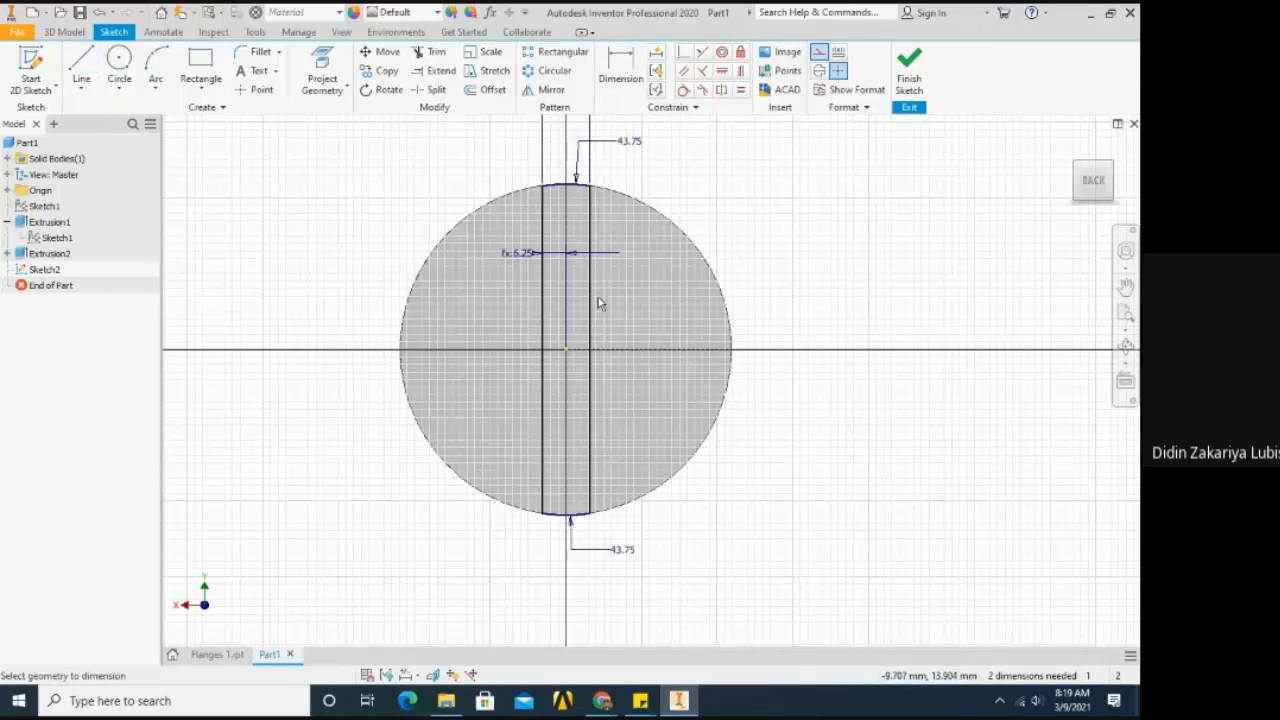
{"action": "left_click", "coordinate": [590, 300]}
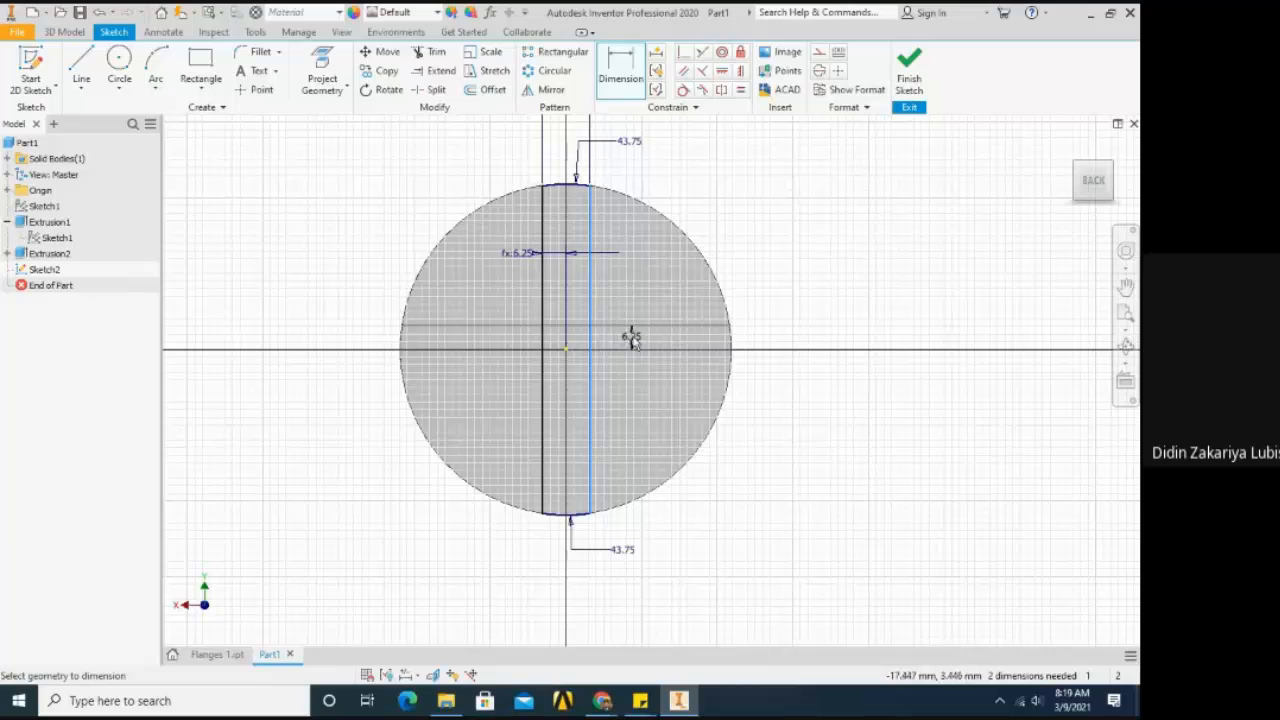
{"action": "key", "text": "Escape"}
{"action": "key", "text": "d"}
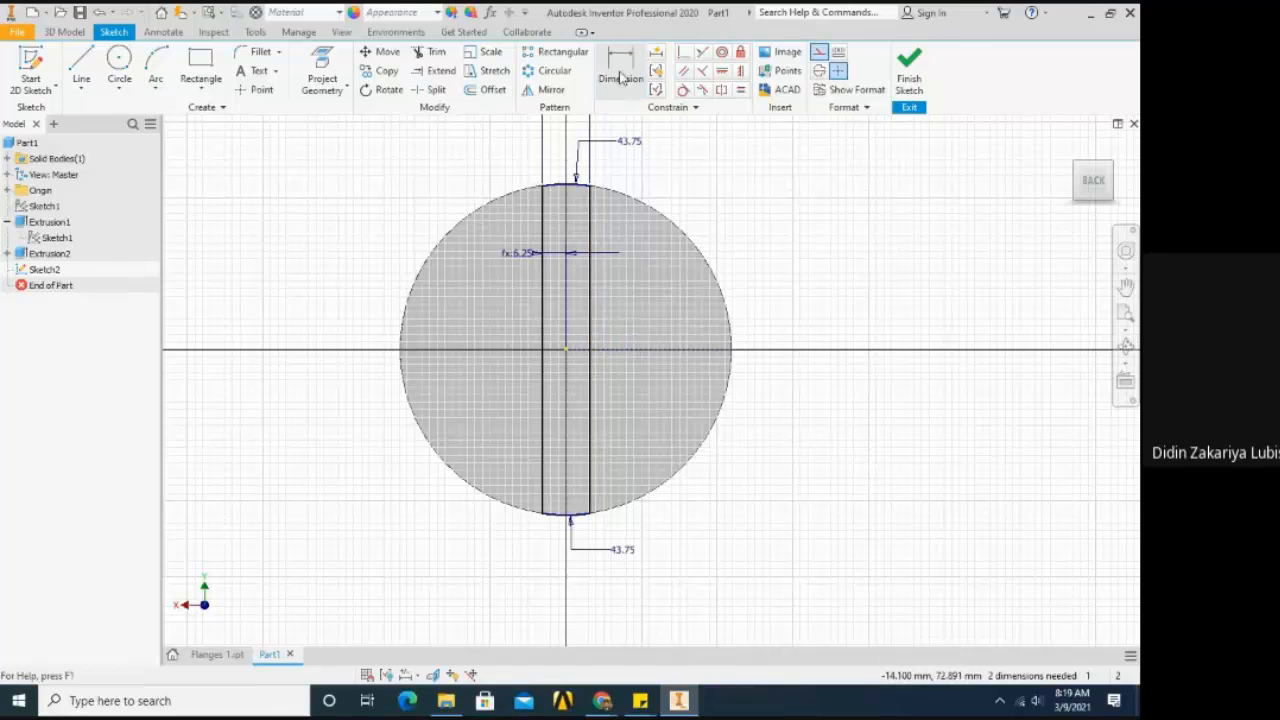
{"action": "left_click", "coordinate": [593, 313]}
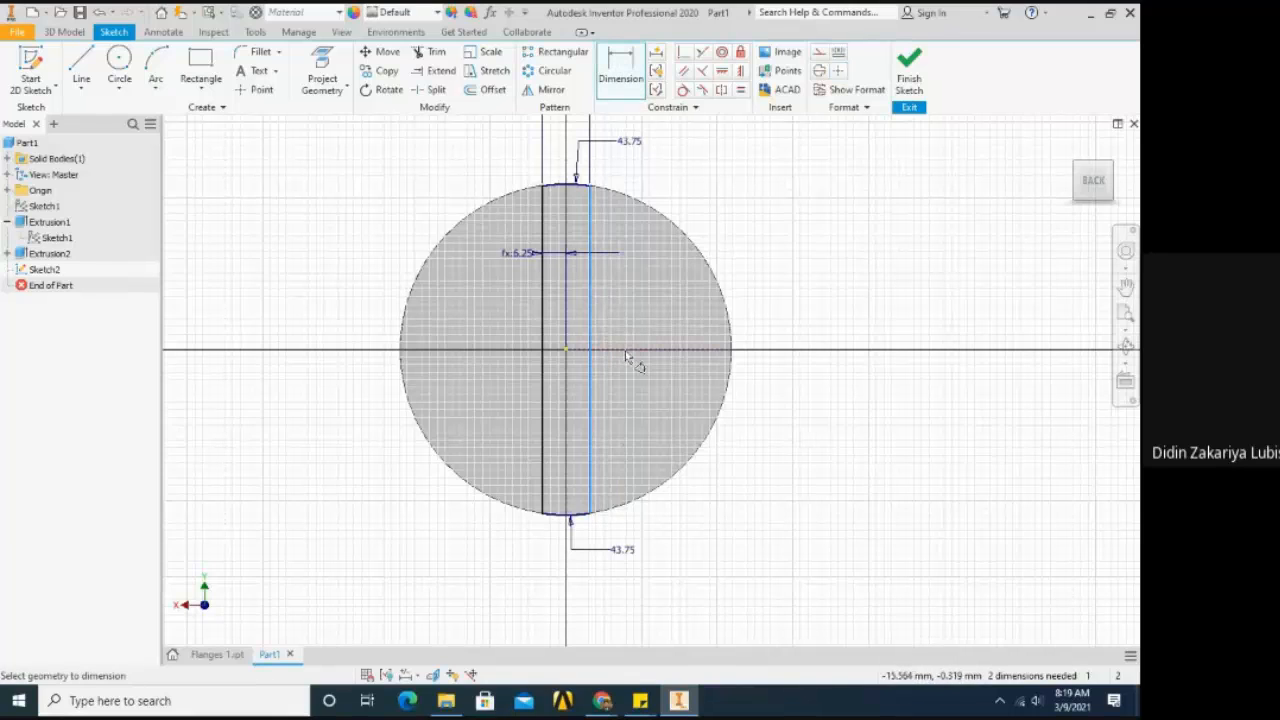
{"action": "left_click", "coordinate": [627, 352]}
{"action": "left_click", "coordinate": [619, 336]}
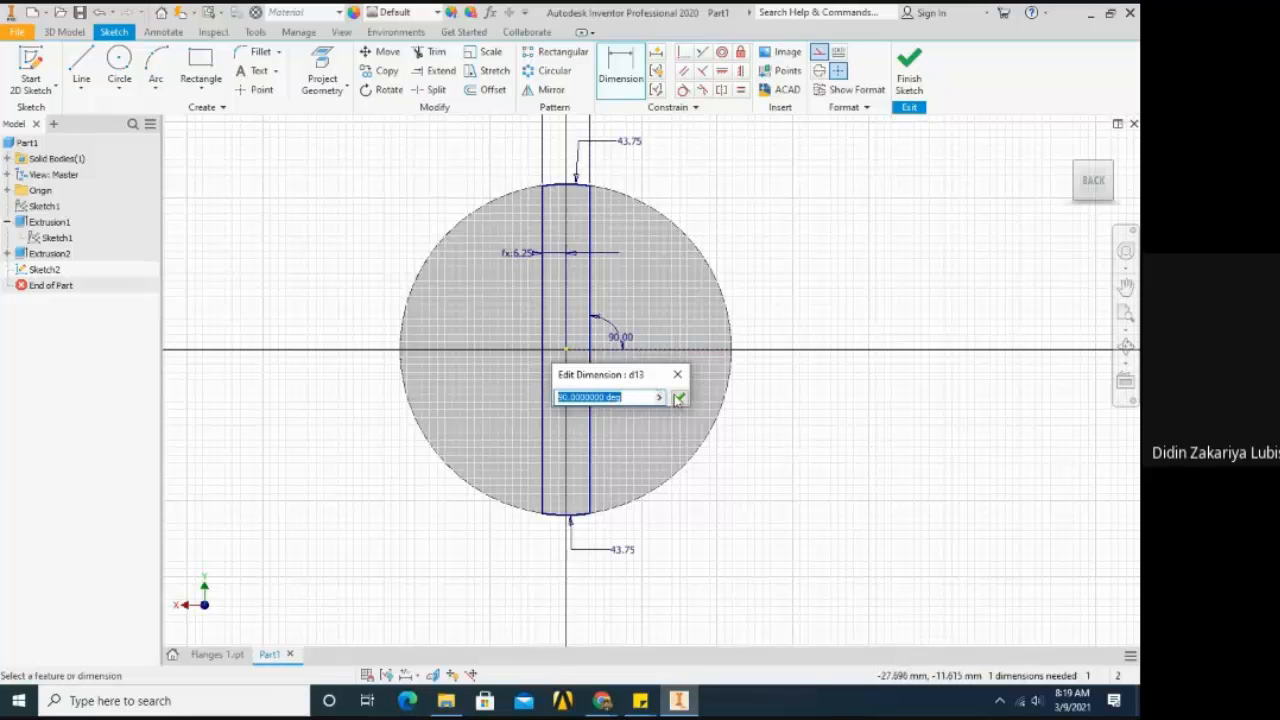
{"action": "left_click", "coordinate": [677, 398]}
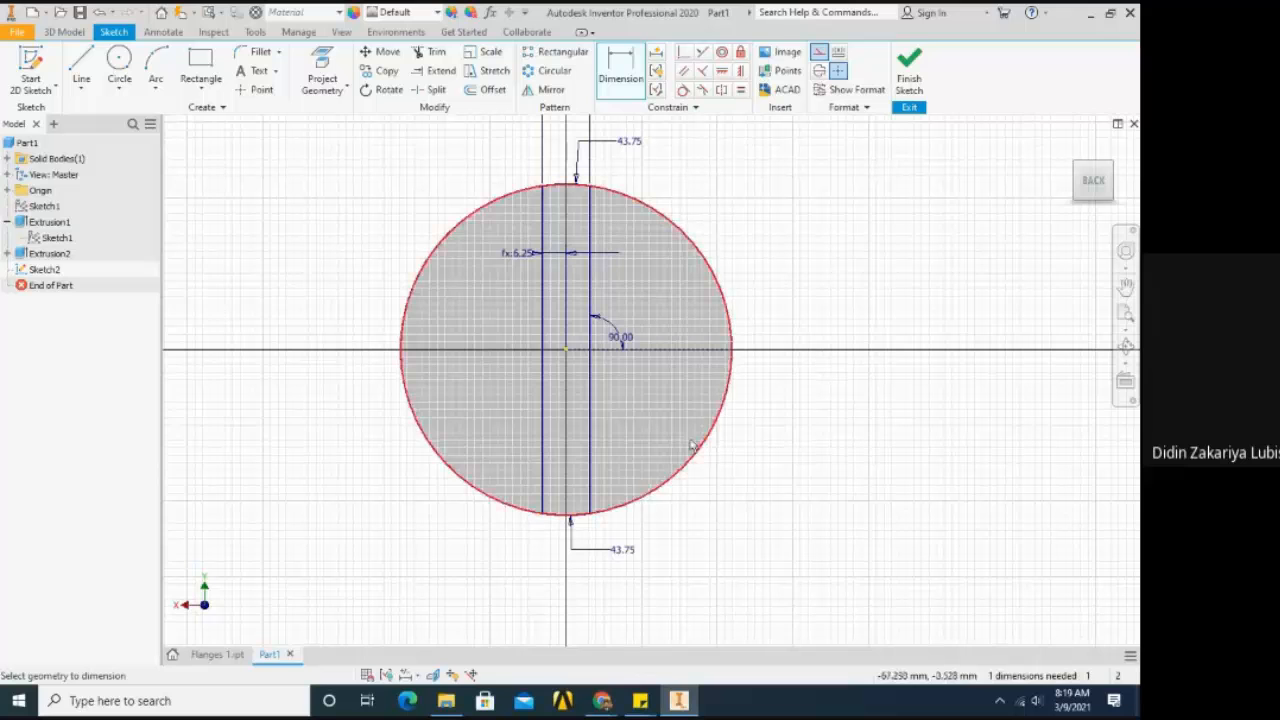
Switch to the Google Meet page in the browser to check the meeting, and return to the Inventor sketch
{"action": "mouse_move", "coordinate": [602, 700]}
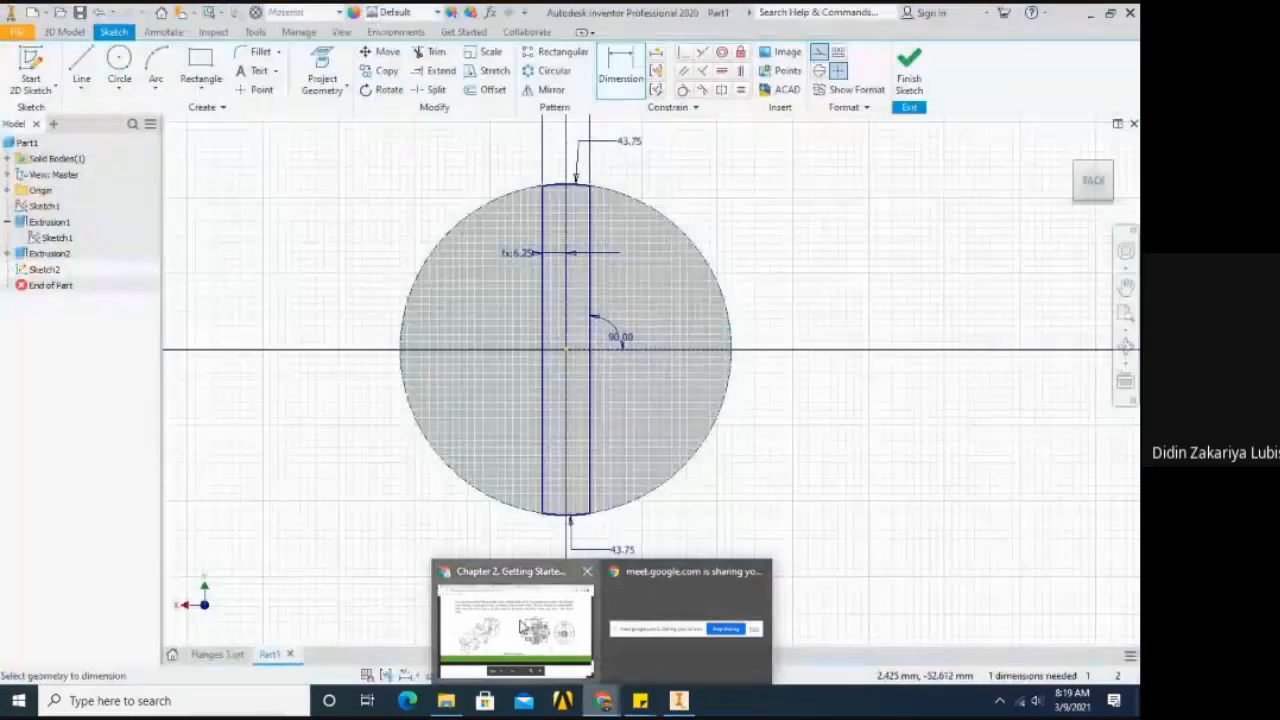
{"action": "left_click", "coordinate": [567, 645]}
{"action": "left_click", "coordinate": [100, 17]}
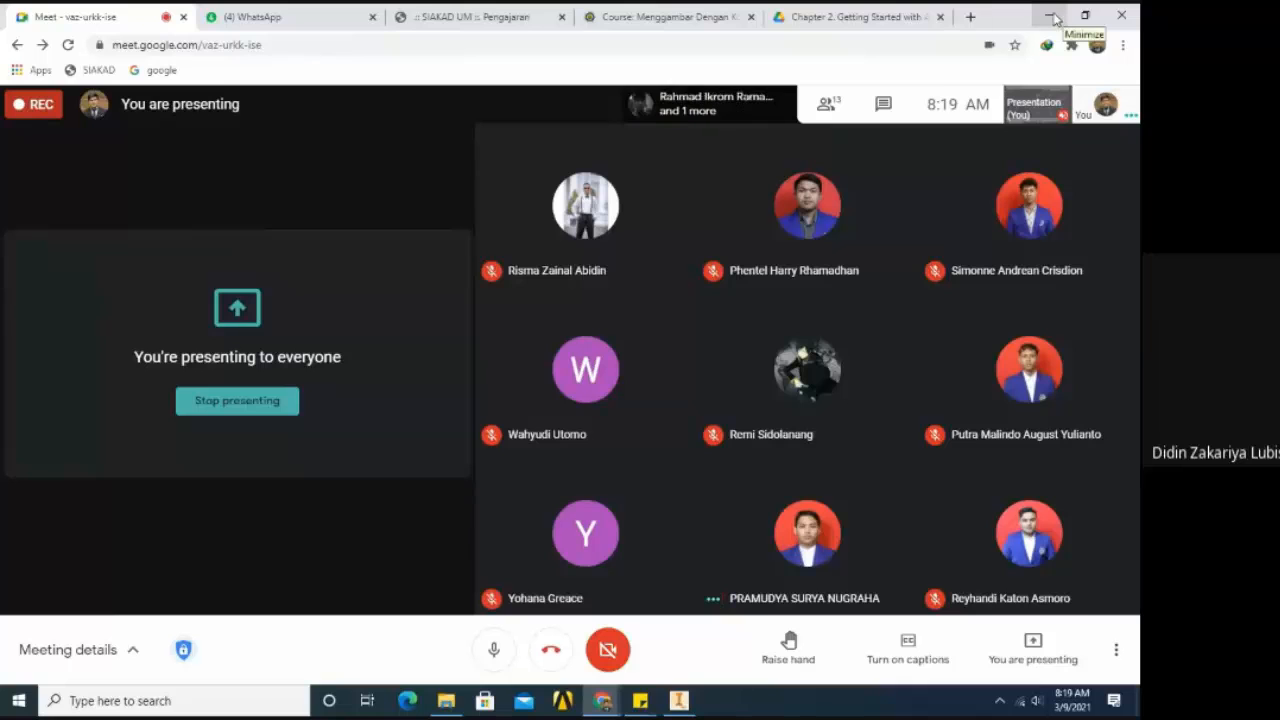
{"action": "left_click", "coordinate": [1053, 17]}
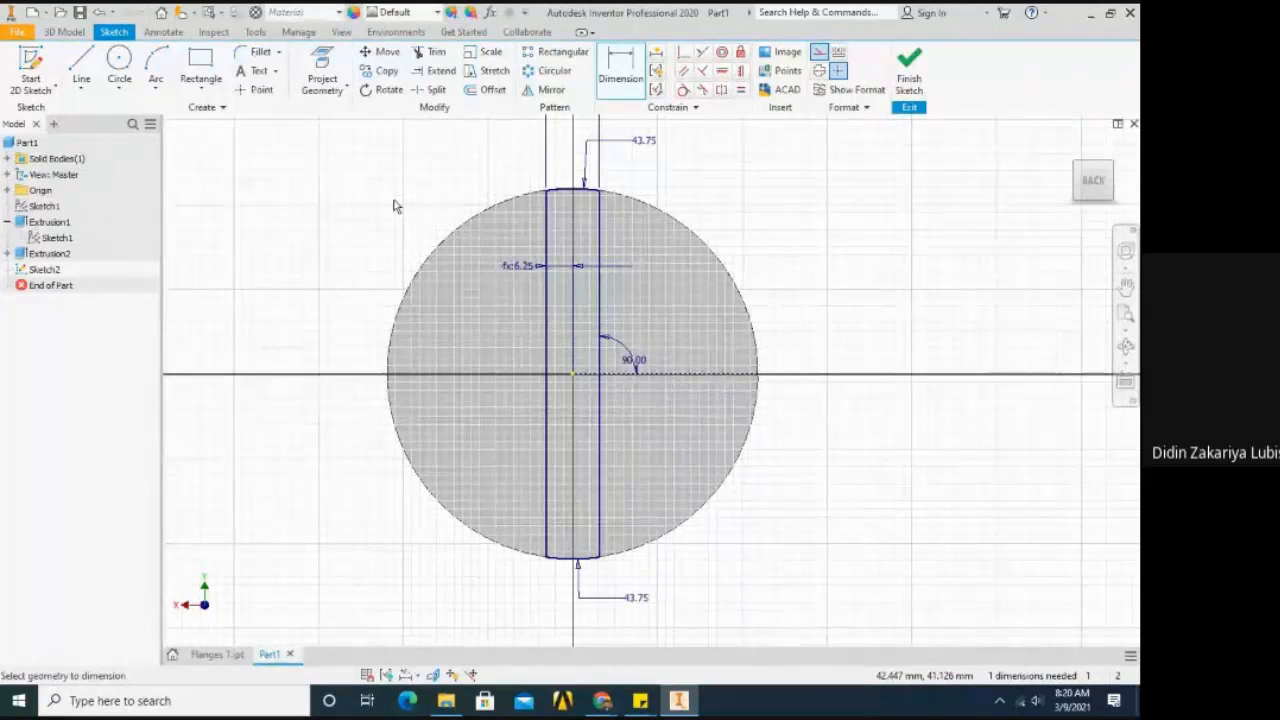
Finish the strip sketch and check the 0.3D value for the bar height in Sticky Notes
{"action": "left_click", "coordinate": [909, 82]}
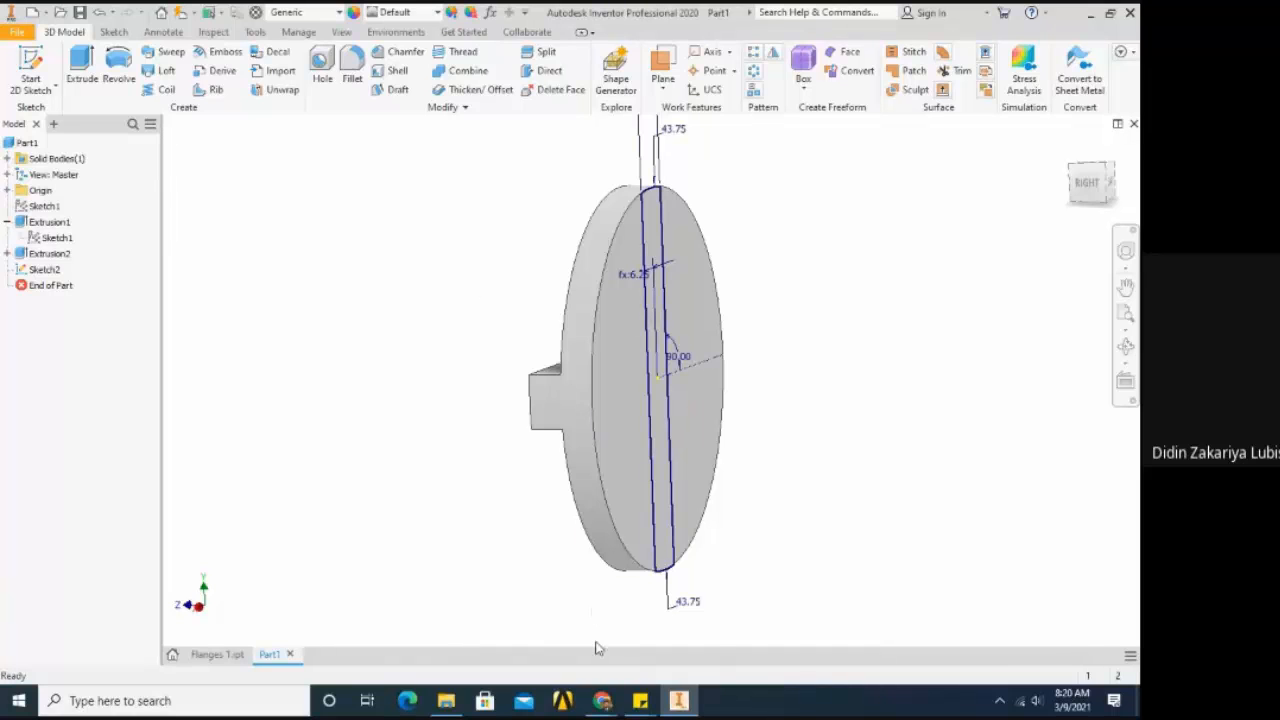
{"action": "mouse_move", "coordinate": [640, 700]}
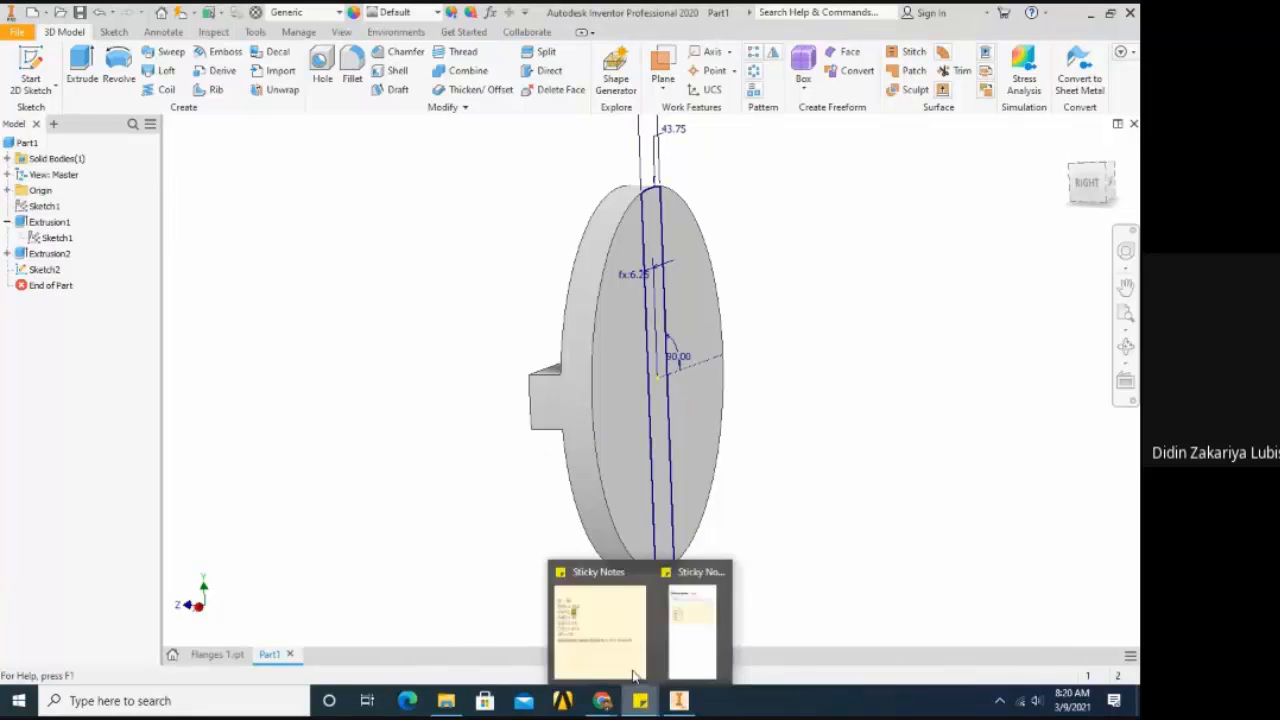
{"action": "left_click", "coordinate": [603, 629]}
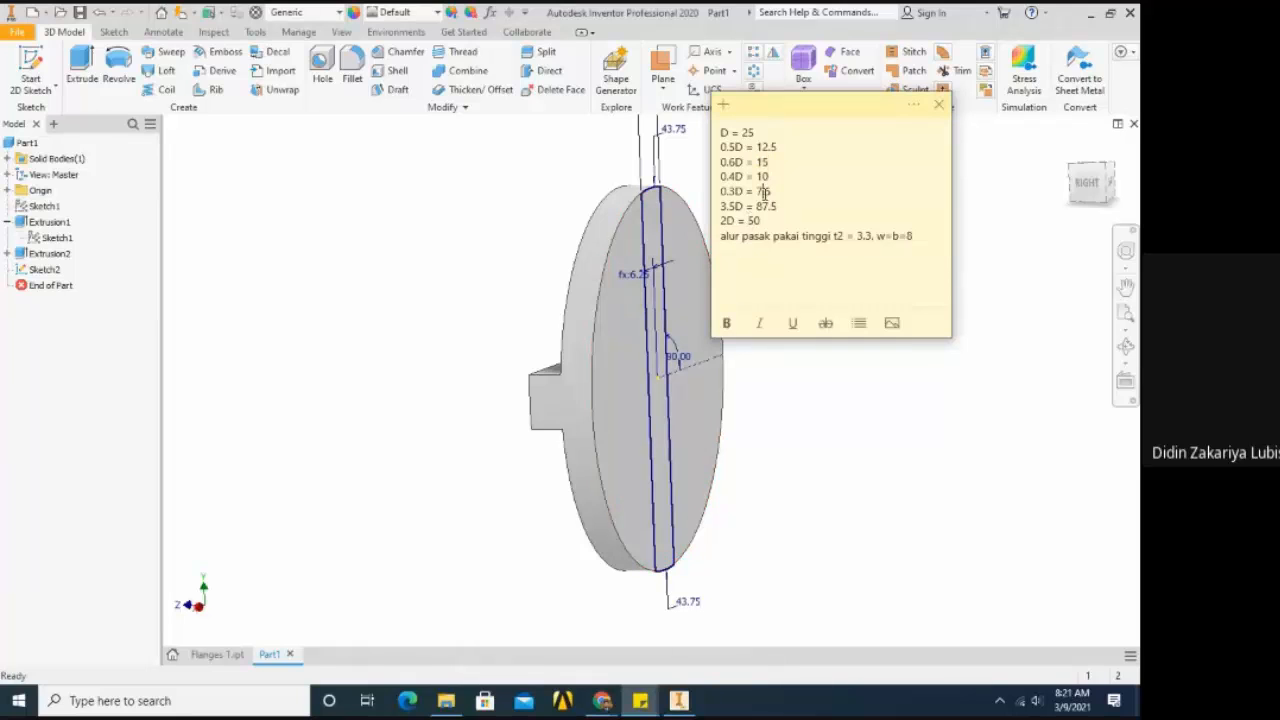
{"action": "left_click", "coordinate": [513, 243]}
Extrude the strip profile 7.5 mm outward from the disc face as a raised bar joined to the disc
{"action": "left_click", "coordinate": [87, 90]}
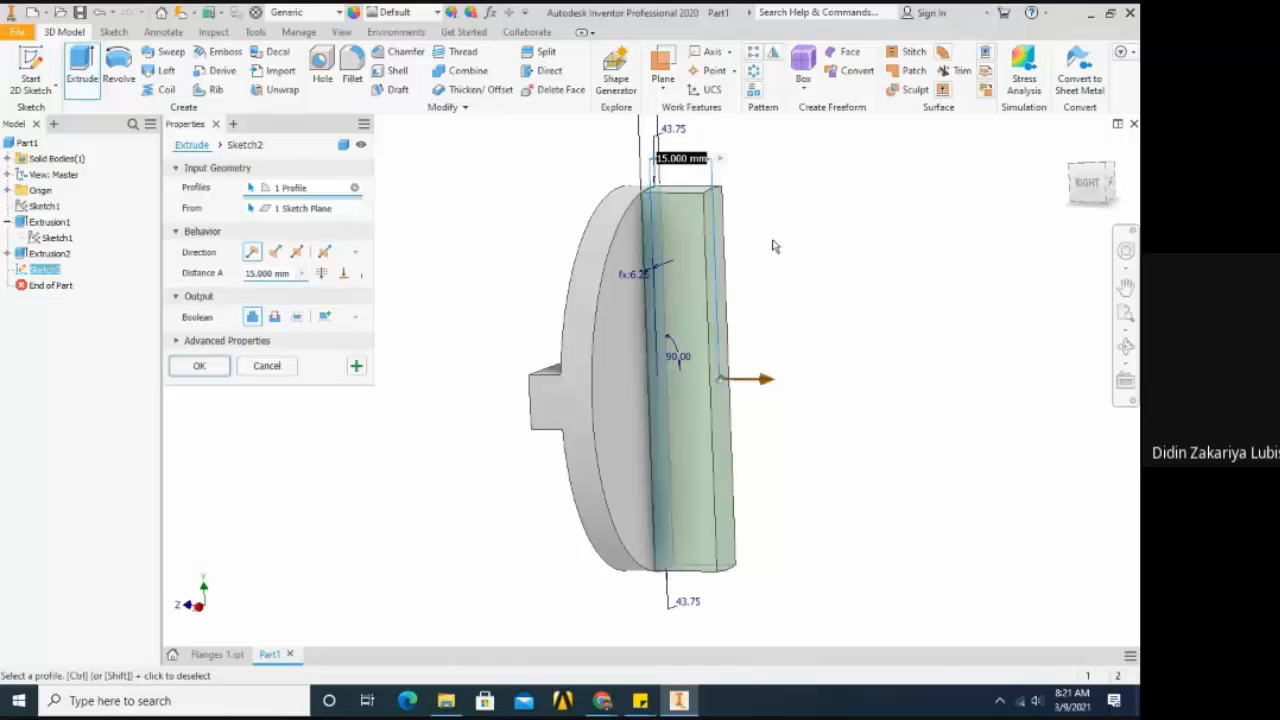
{"action": "left_click", "coordinate": [292, 276]}
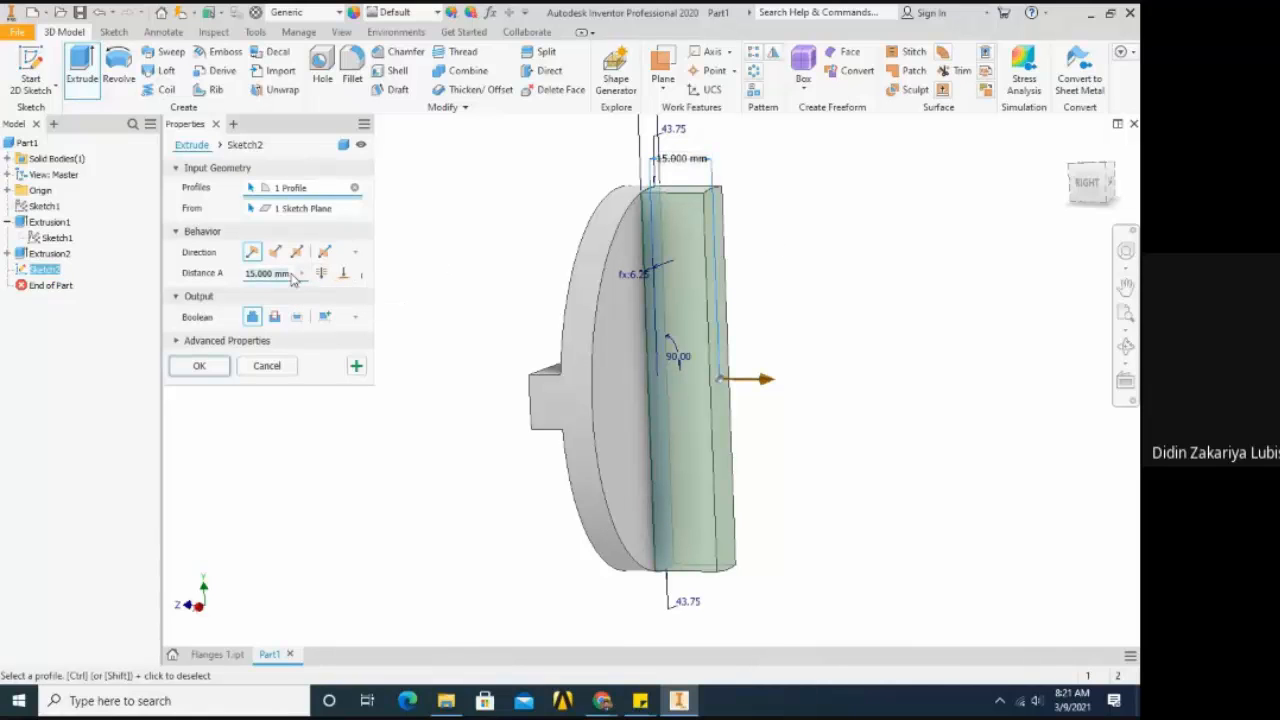
{"action": "type", "text": "7.5"}
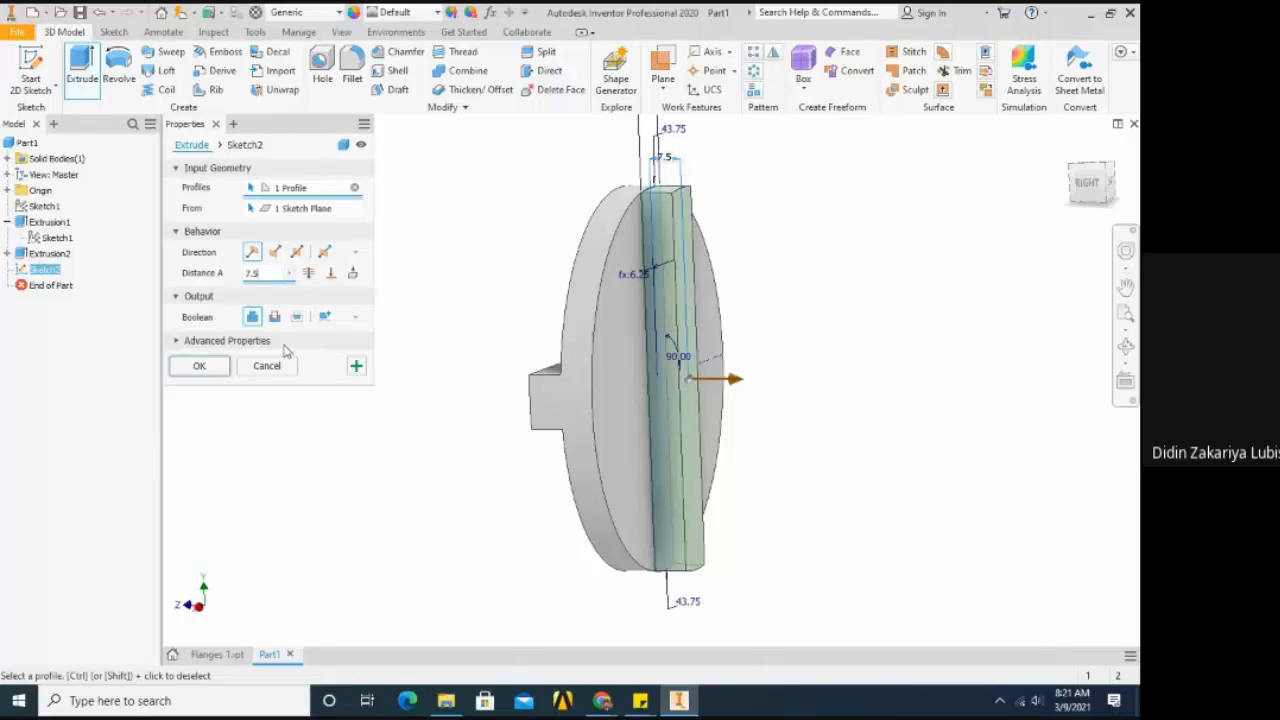
{"action": "left_click", "coordinate": [200, 366]}
{"action": "middle_click_drag", "start_coordinate": [417, 309], "coordinate": [510, 202], "text": "shift"}
{"action": "middle_click_drag", "start_coordinate": [749, 214], "coordinate": [760, 420], "text": "shift"}
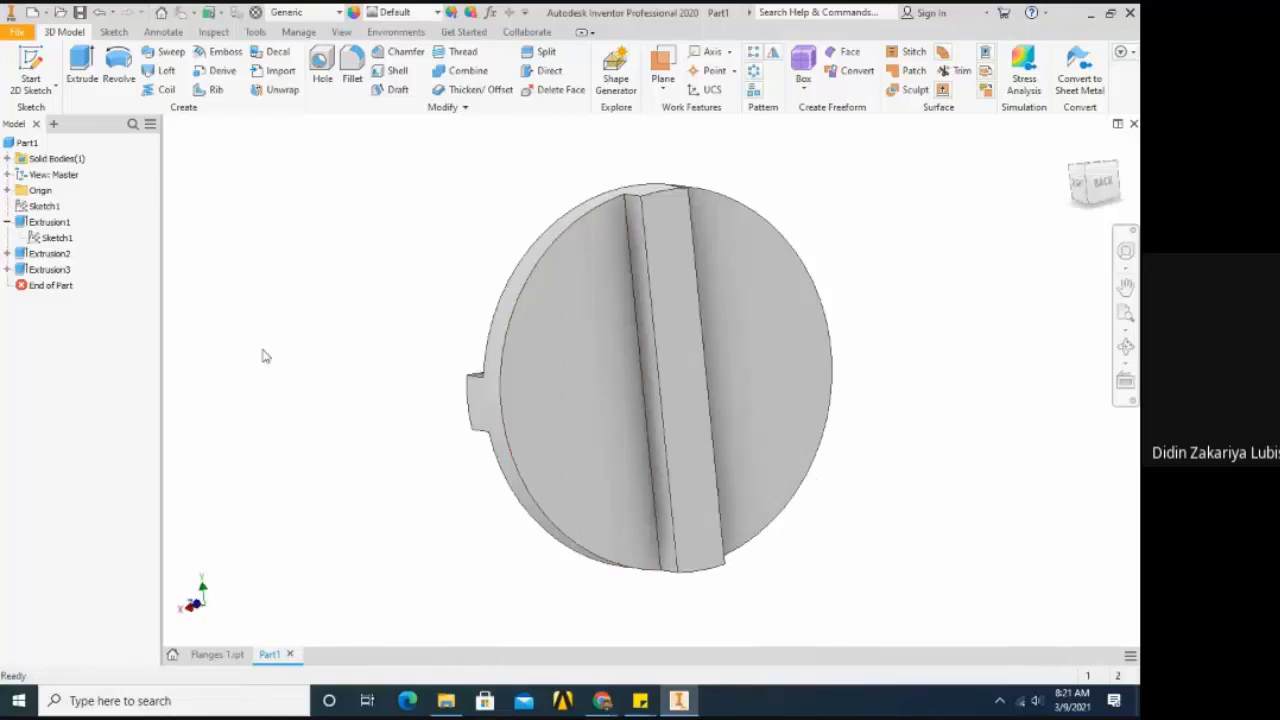
Reopen Sketch2 under Extrusion3 to review the strip's dimensions, and finish the sketch without edits
{"action": "left_click", "coordinate": [7, 270]}
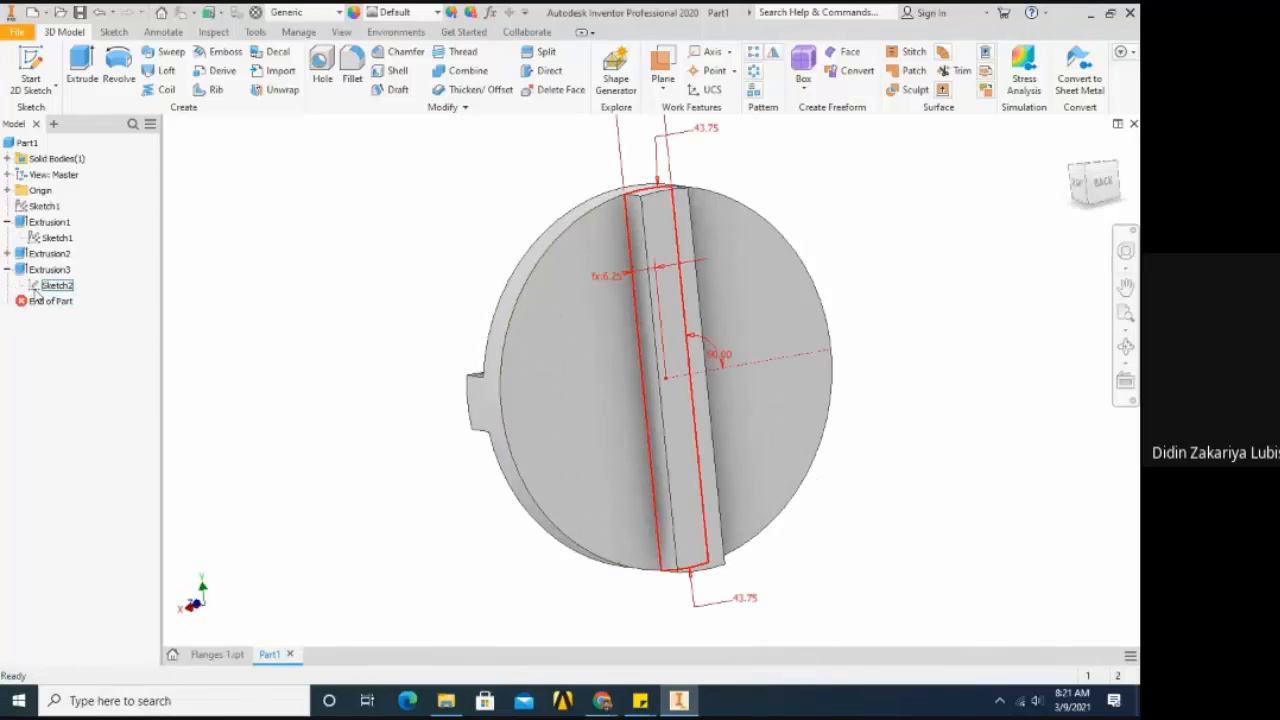
{"action": "left_click", "coordinate": [38, 288]}
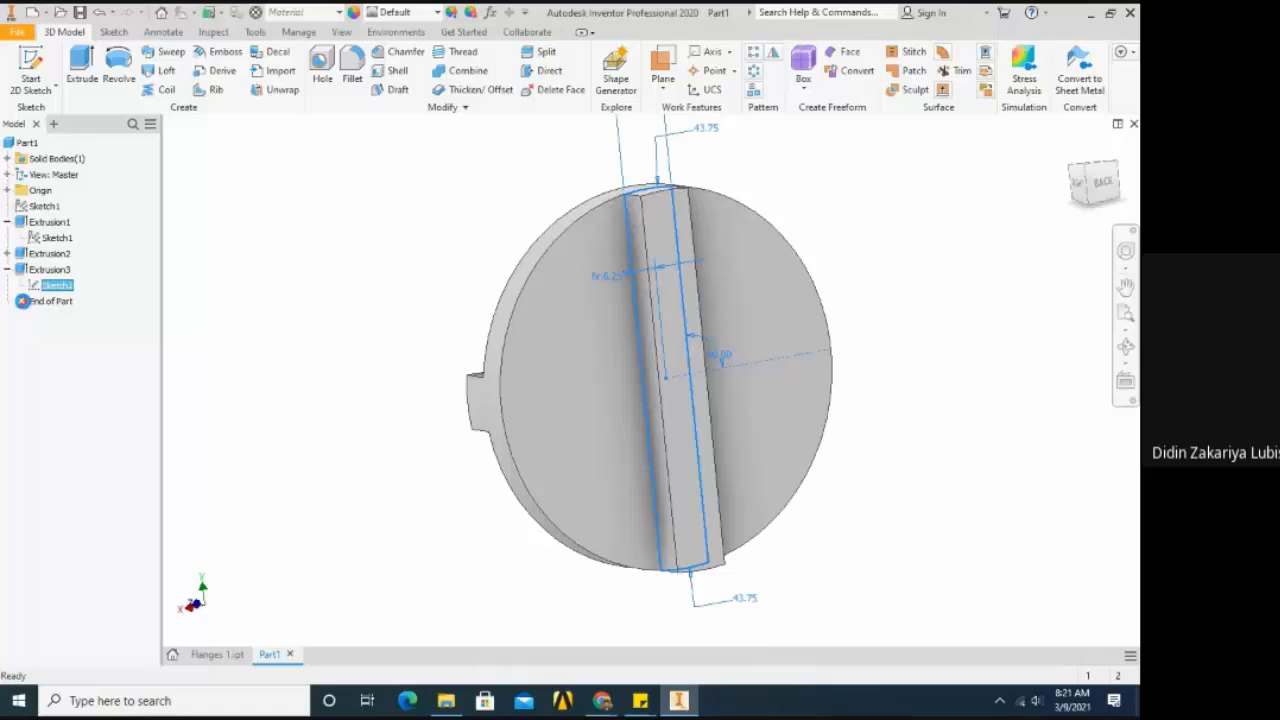
{"action": "double_click", "coordinate": [55, 286]}
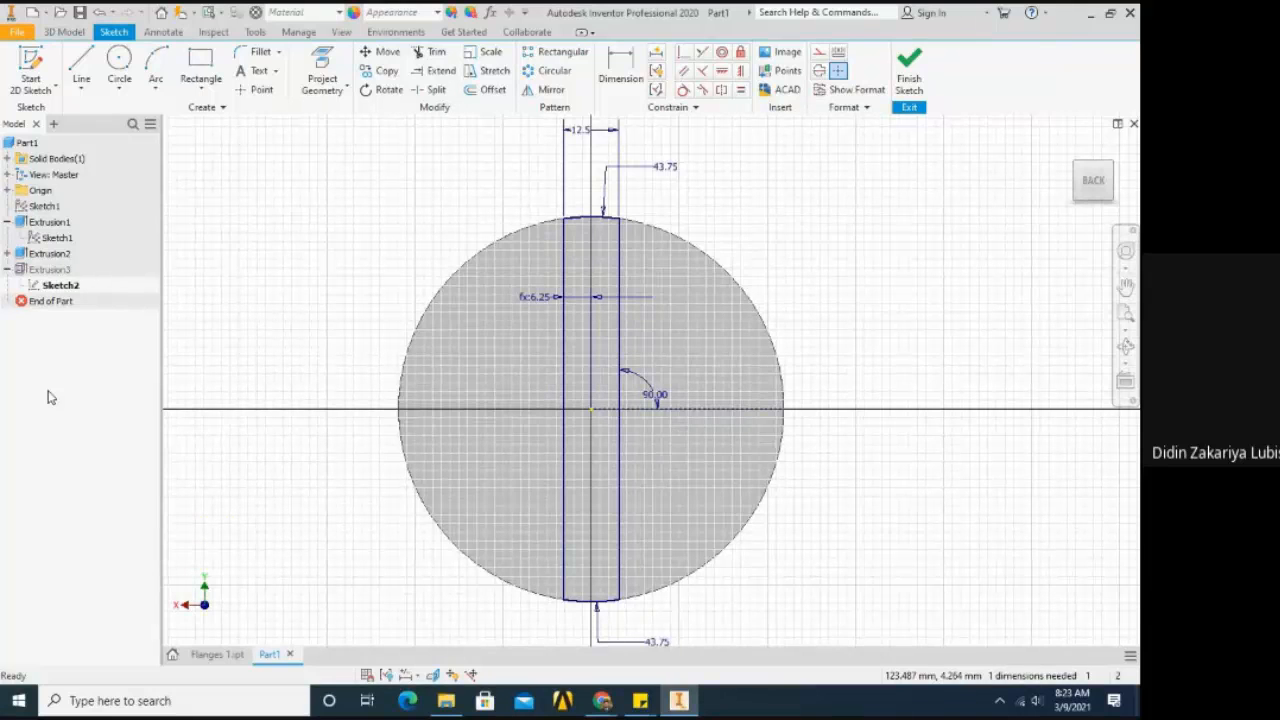
{"action": "left_click", "coordinate": [909, 70]}
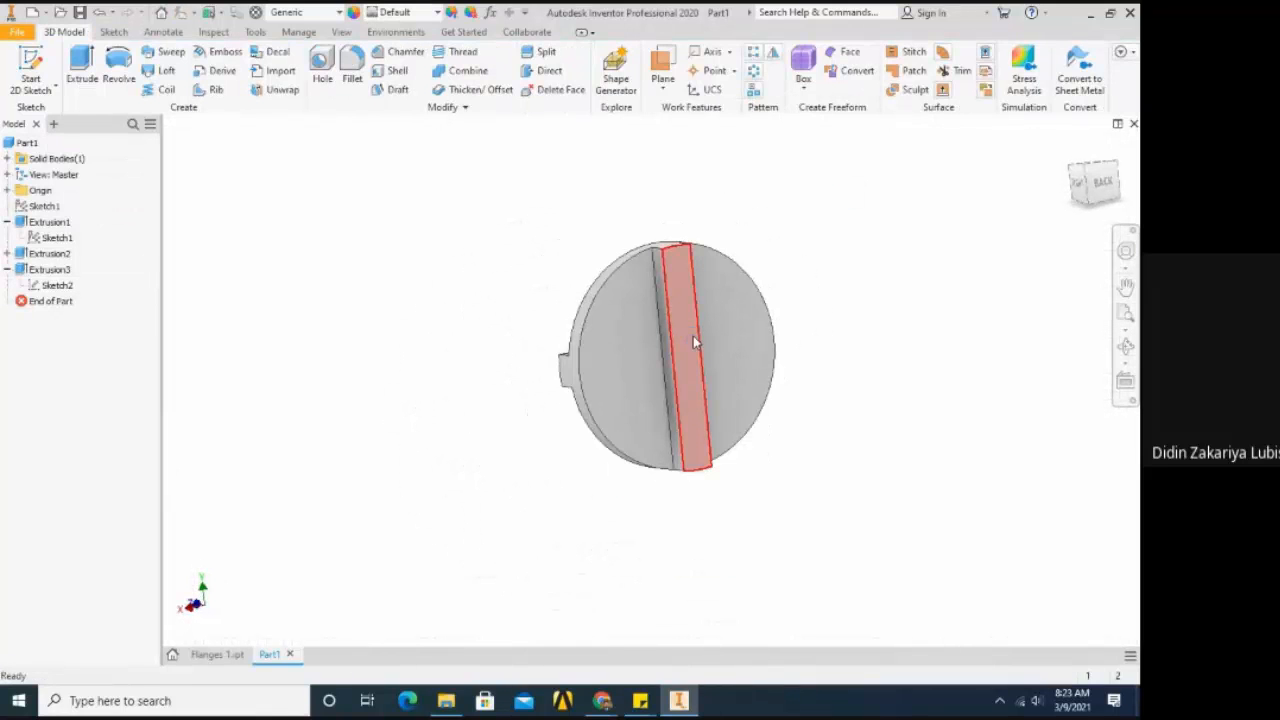
Save the disc part with its raised bars under the file name Slot in the Latihan folder
{"action": "key", "text": "ctrl+s"}
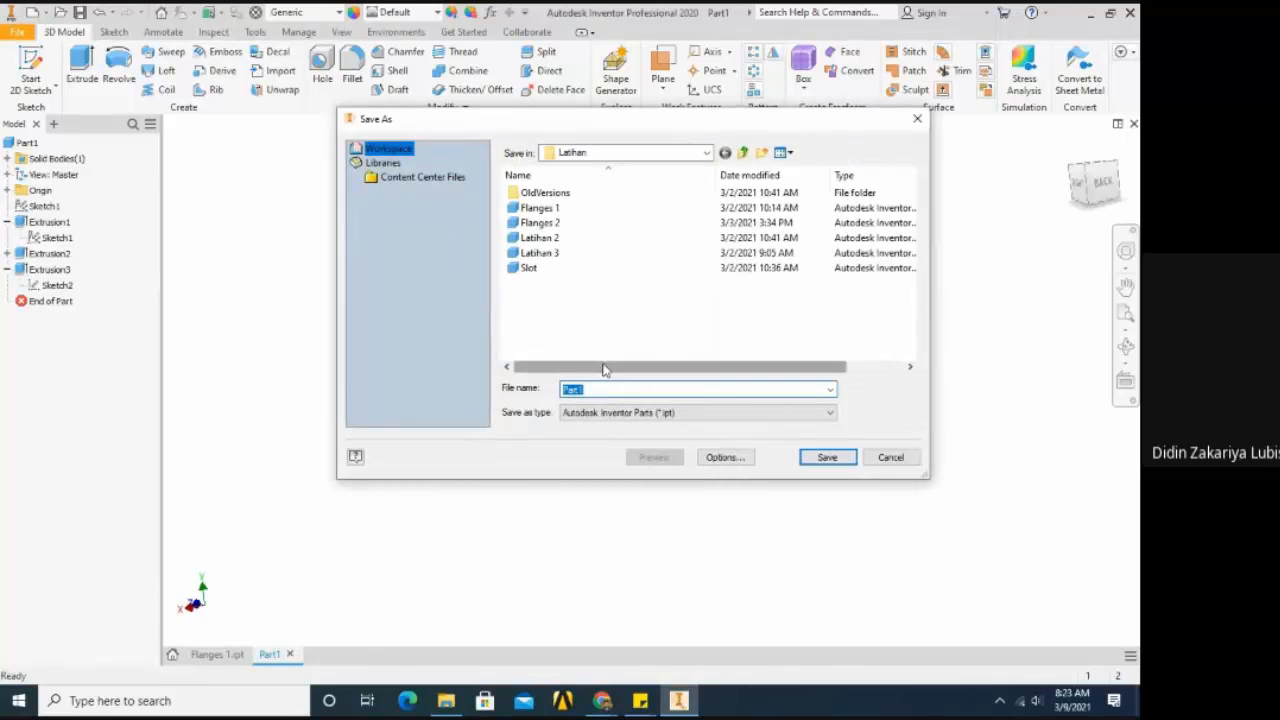
{"action": "type", "text": "Slot"}
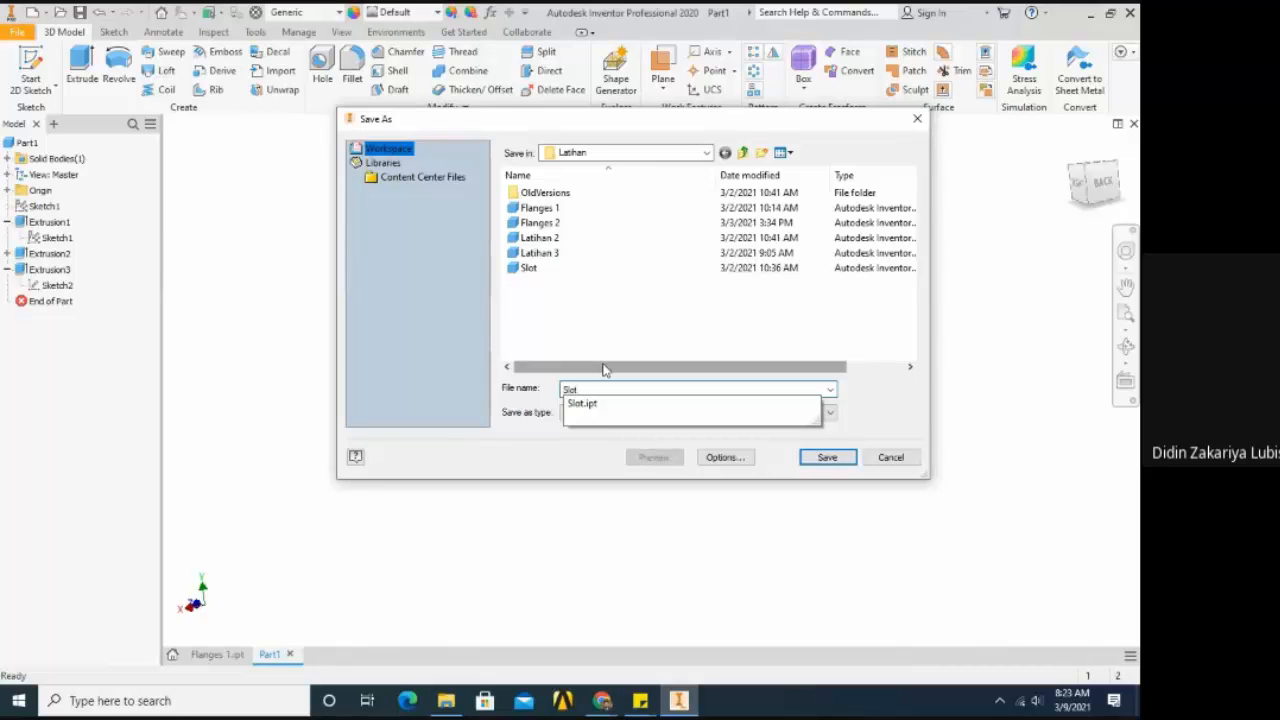
{"action": "key", "text": "Return"}
Compare the Flanges 1 and Slot parts, and return to Flanges 1 to view the whole flange
{"action": "left_click", "coordinate": [222, 654]}
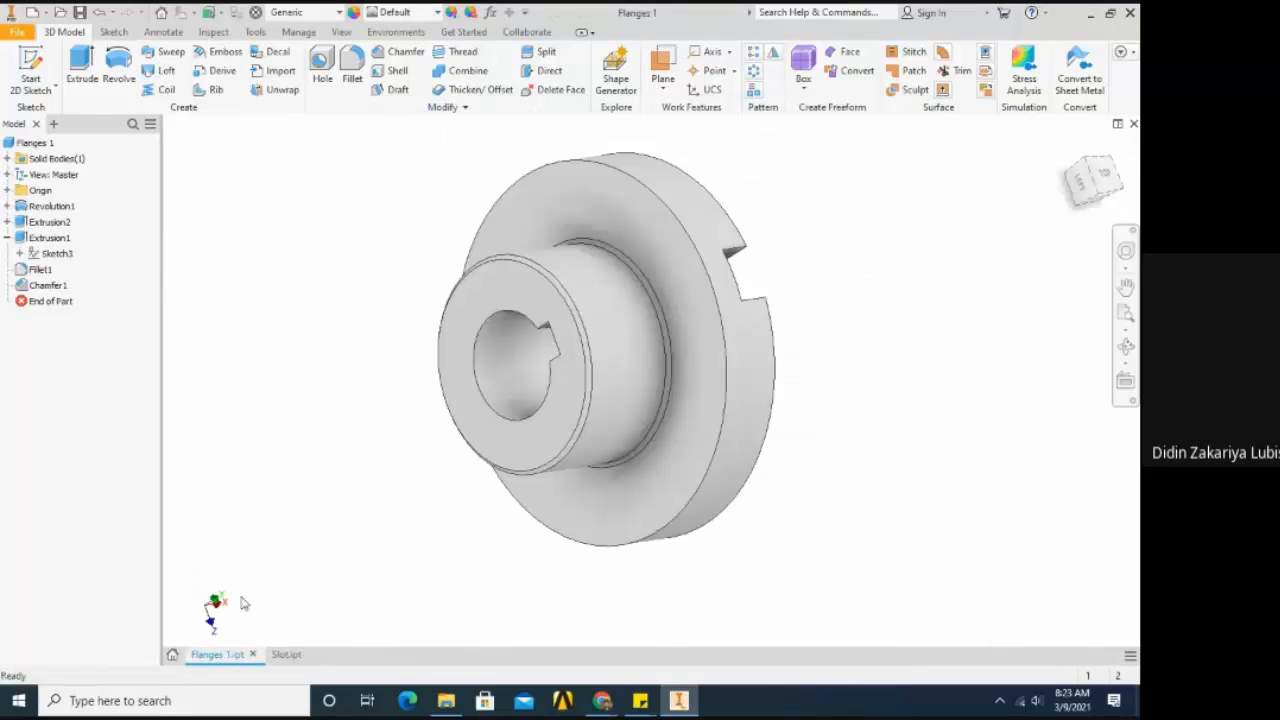
{"action": "left_click", "coordinate": [278, 654]}
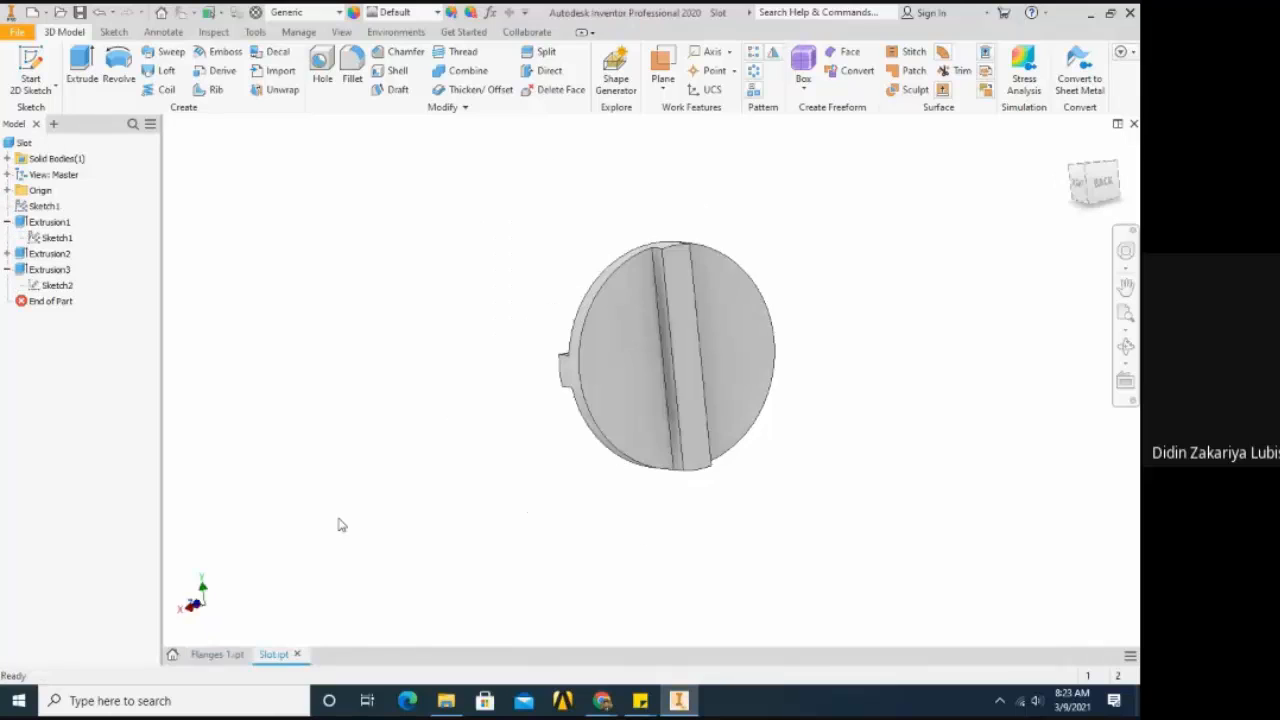
{"action": "left_click", "coordinate": [219, 654]}
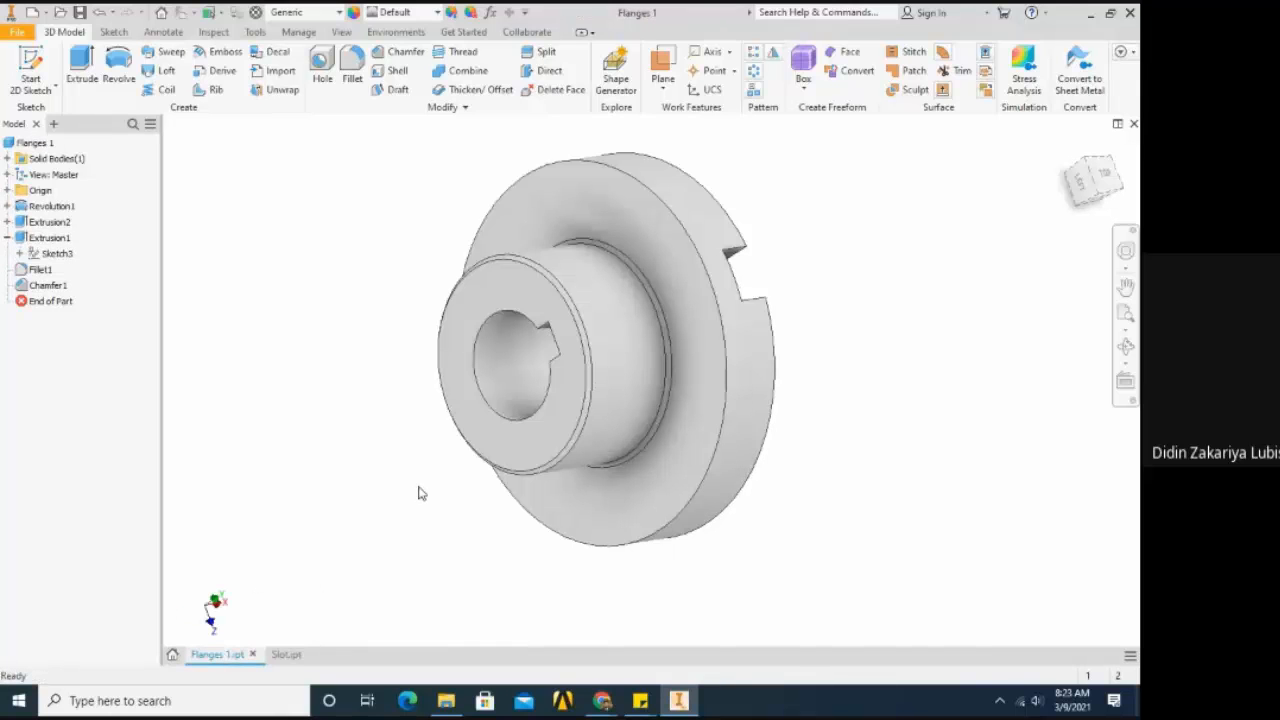
{"action": "scroll", "coordinate": [420, 493], "scroll_direction": "down", "scroll_amount": 3}
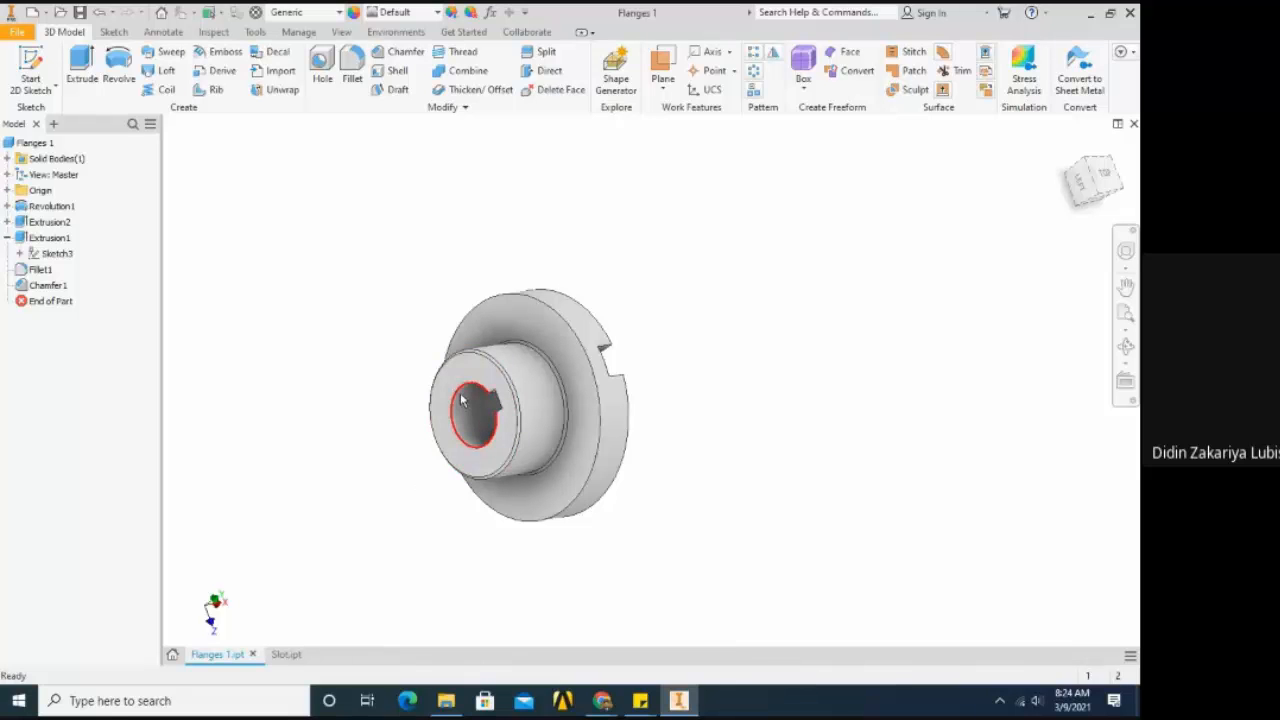
{"action": "scroll", "coordinate": [363, 406], "scroll_direction": "down", "scroll_amount": 2}
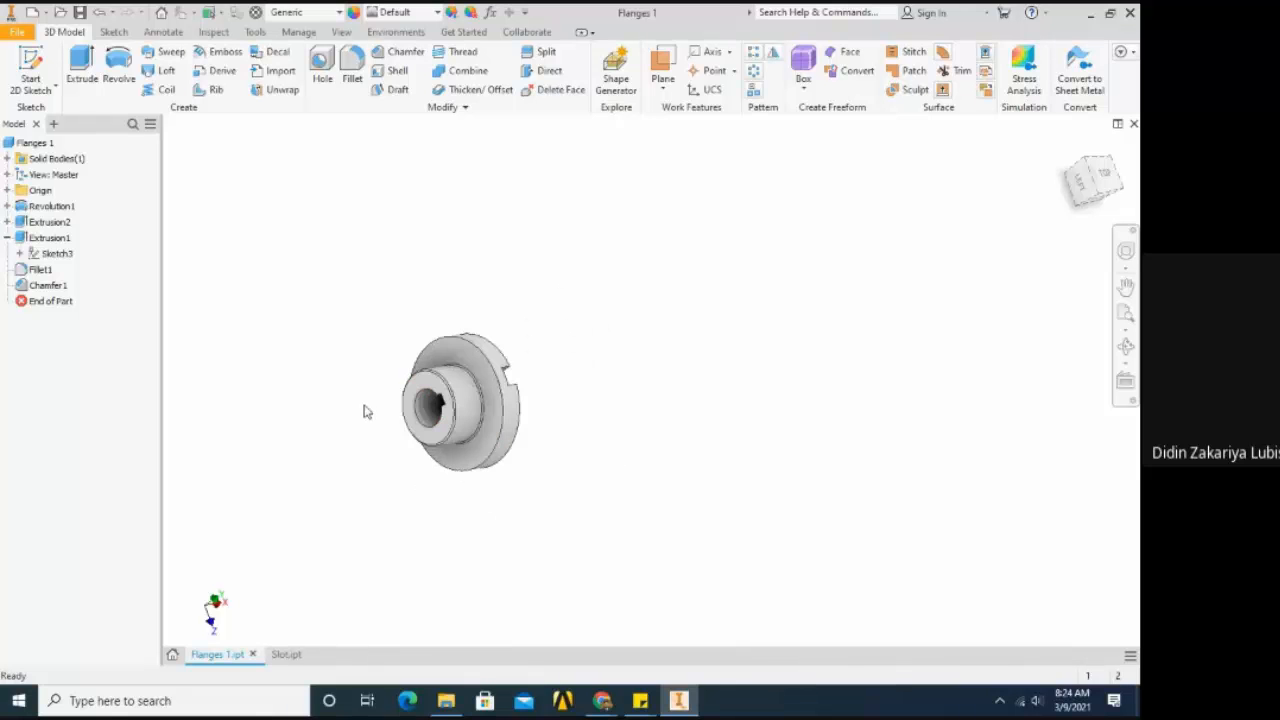